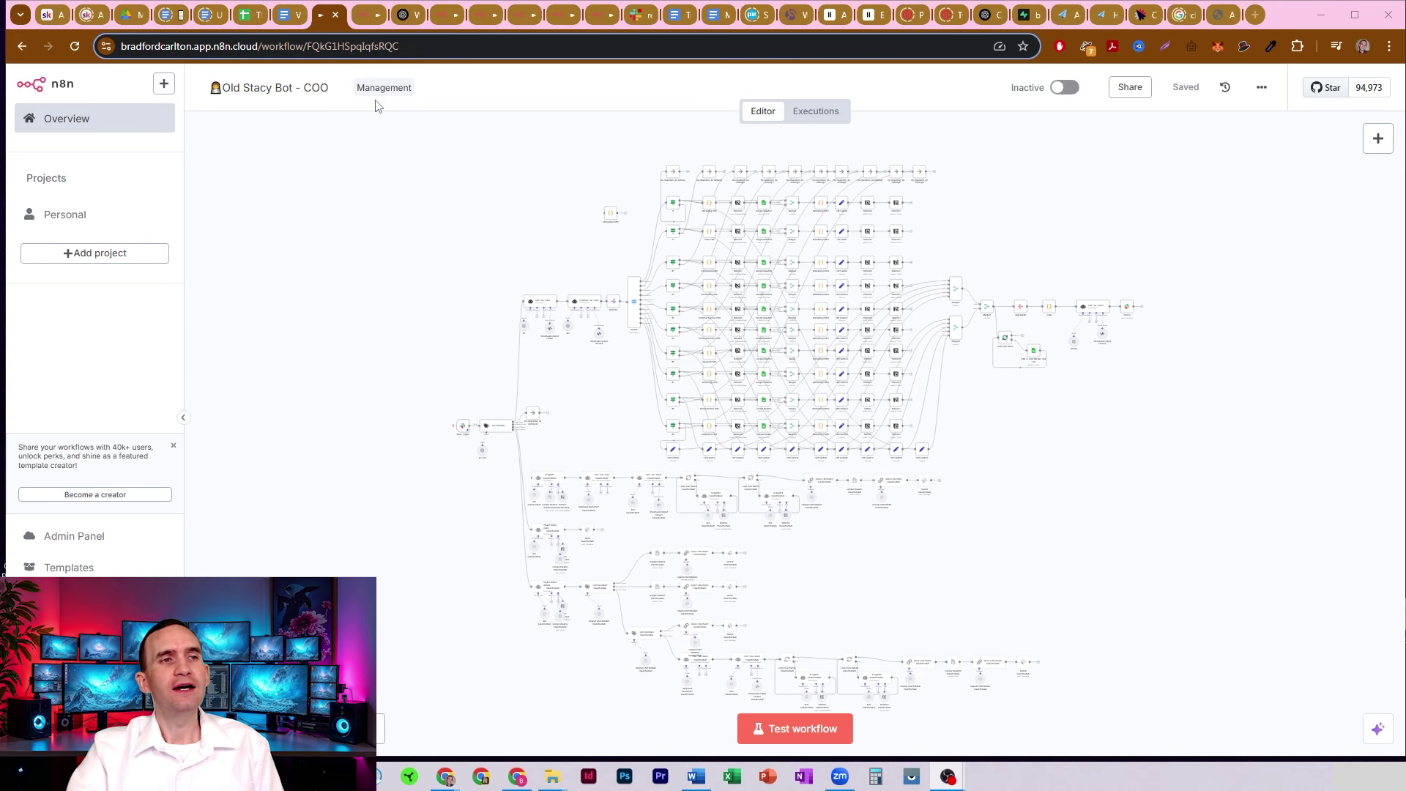
# Examine the Send To LinkedIn Bot node's inputs in the Rodger Bot workflow and return to the Old Stacy Bot - COO workflow.
pyautogui.click(367, 16)
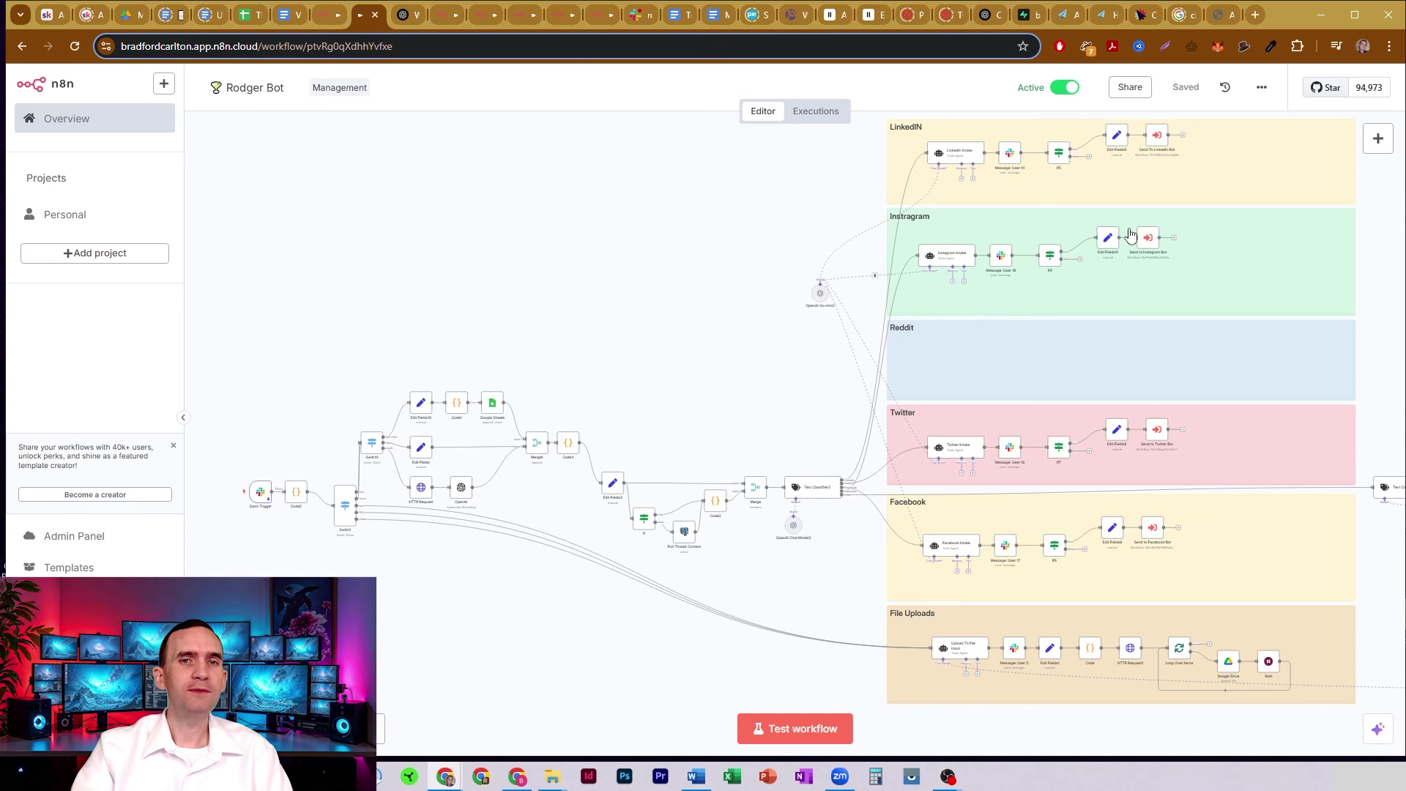
pyautogui.doubleClick(1158, 139)
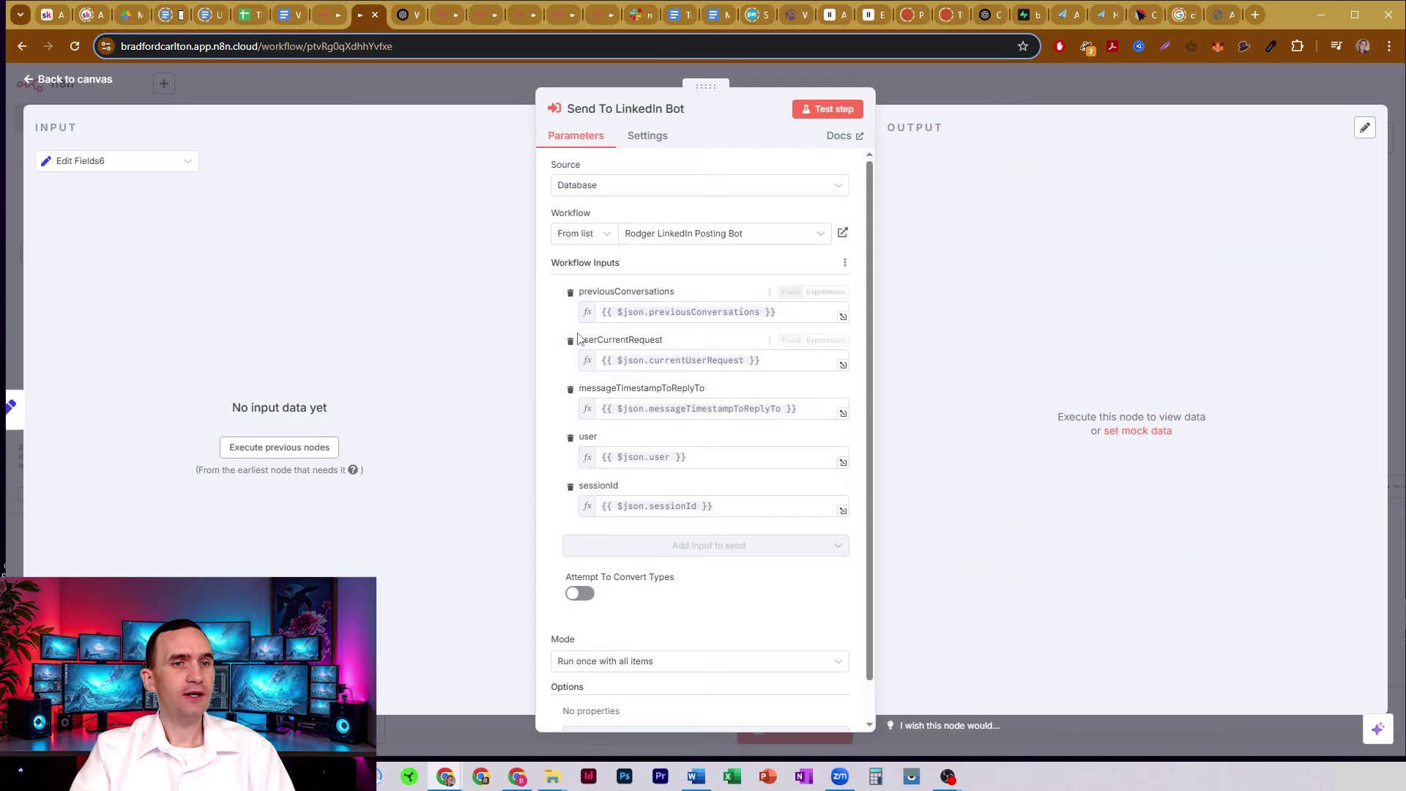
pyautogui.click(913, 86)
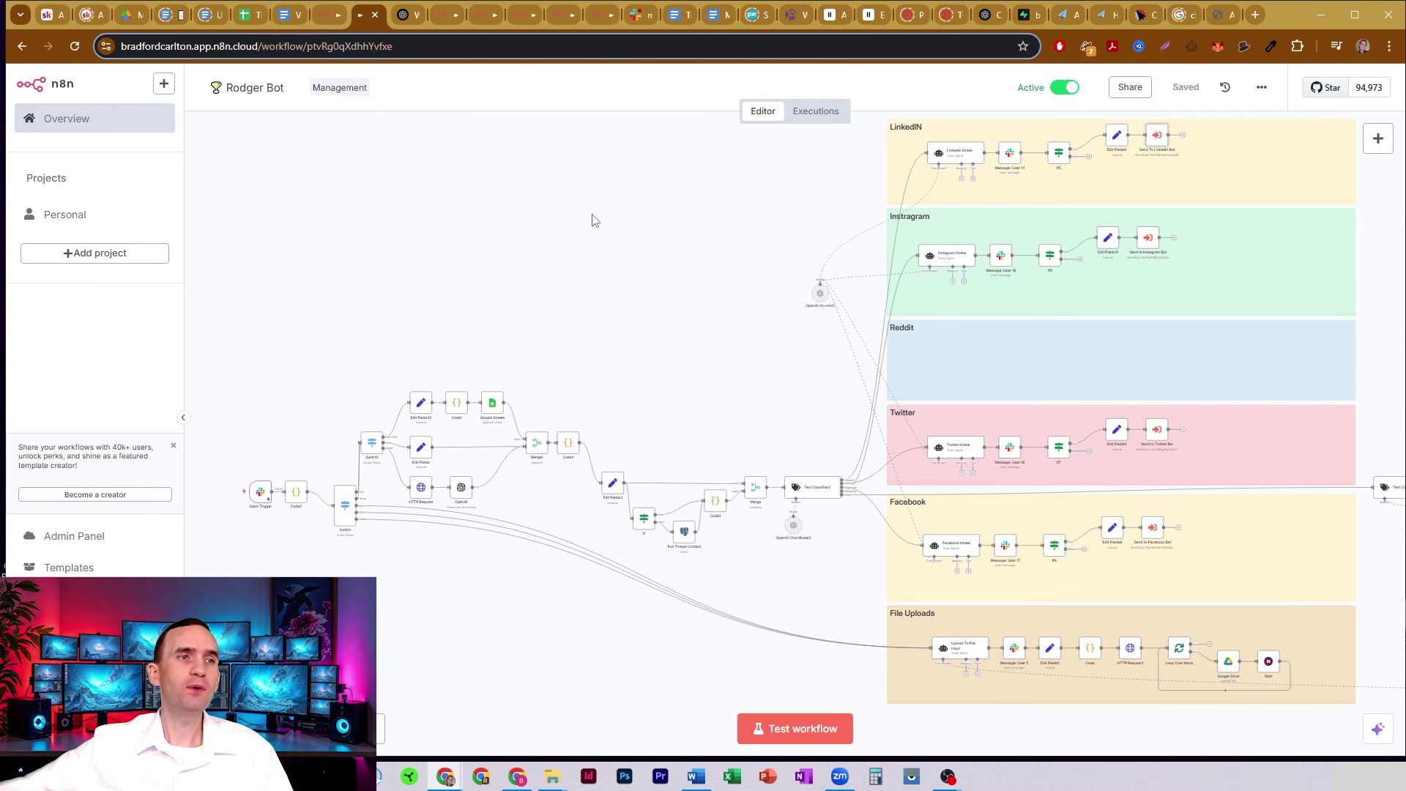
pyautogui.click(329, 16)
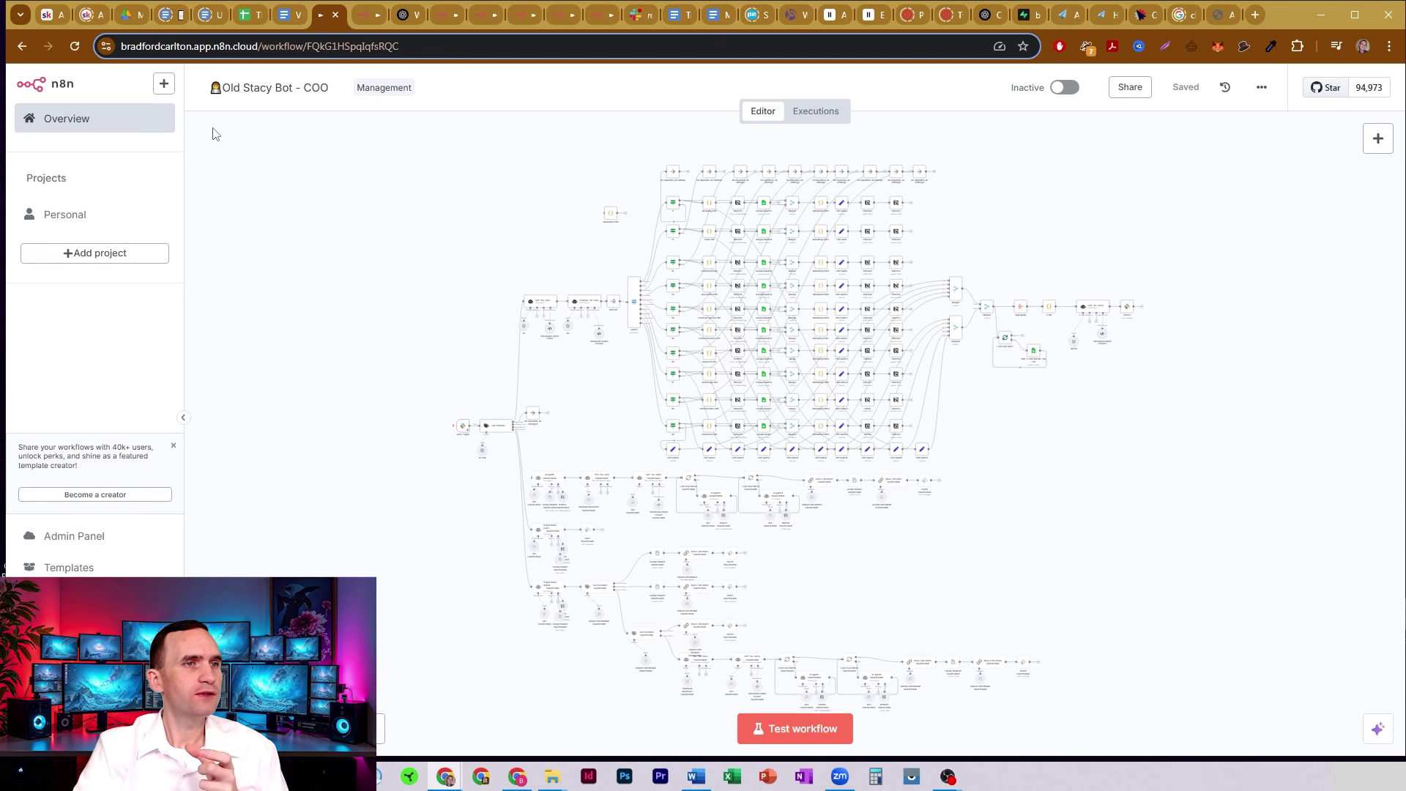
# Create a new workflow in the Personal project with a manual trigger as its first step.
pyautogui.click(164, 83)
pyautogui.moveTo(278, 123)
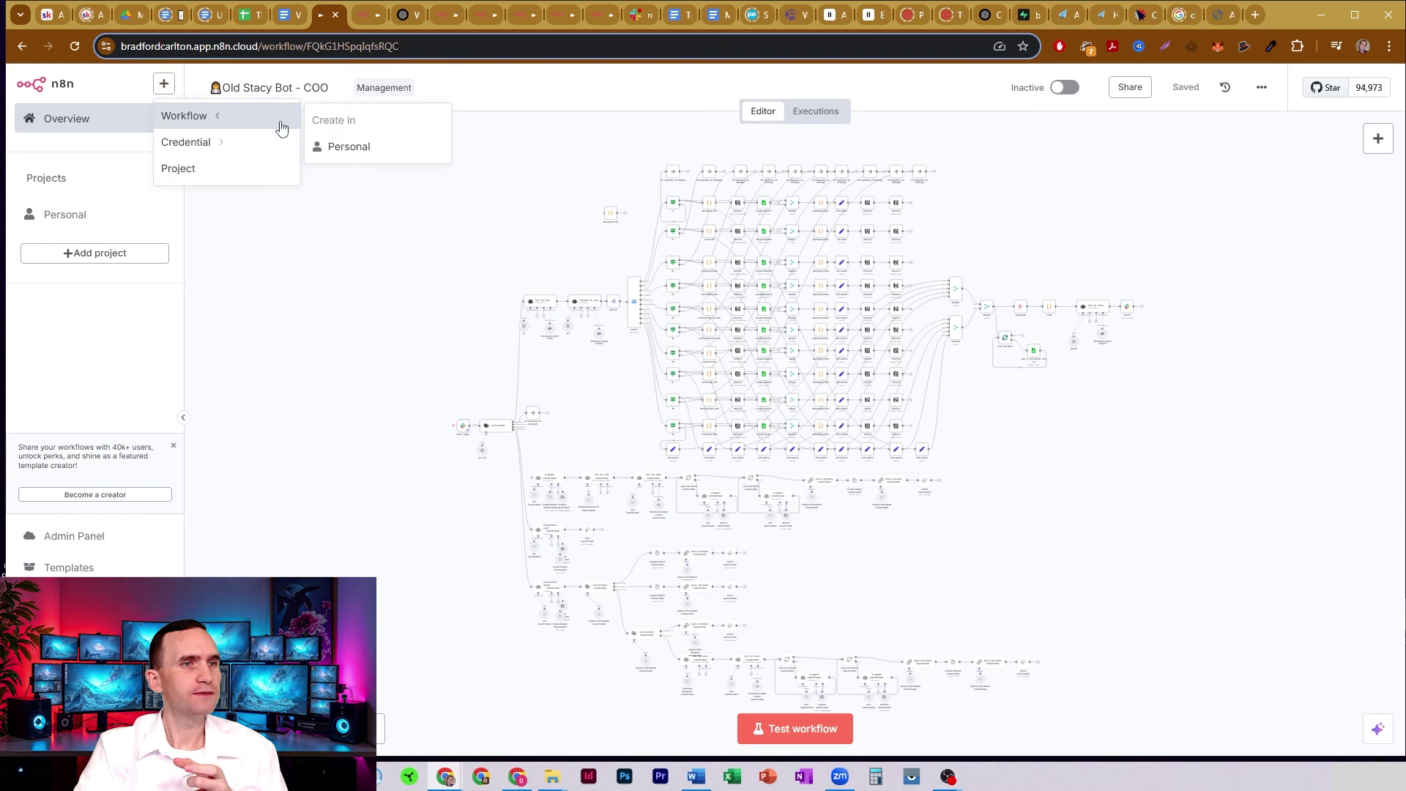
pyautogui.click(340, 151)
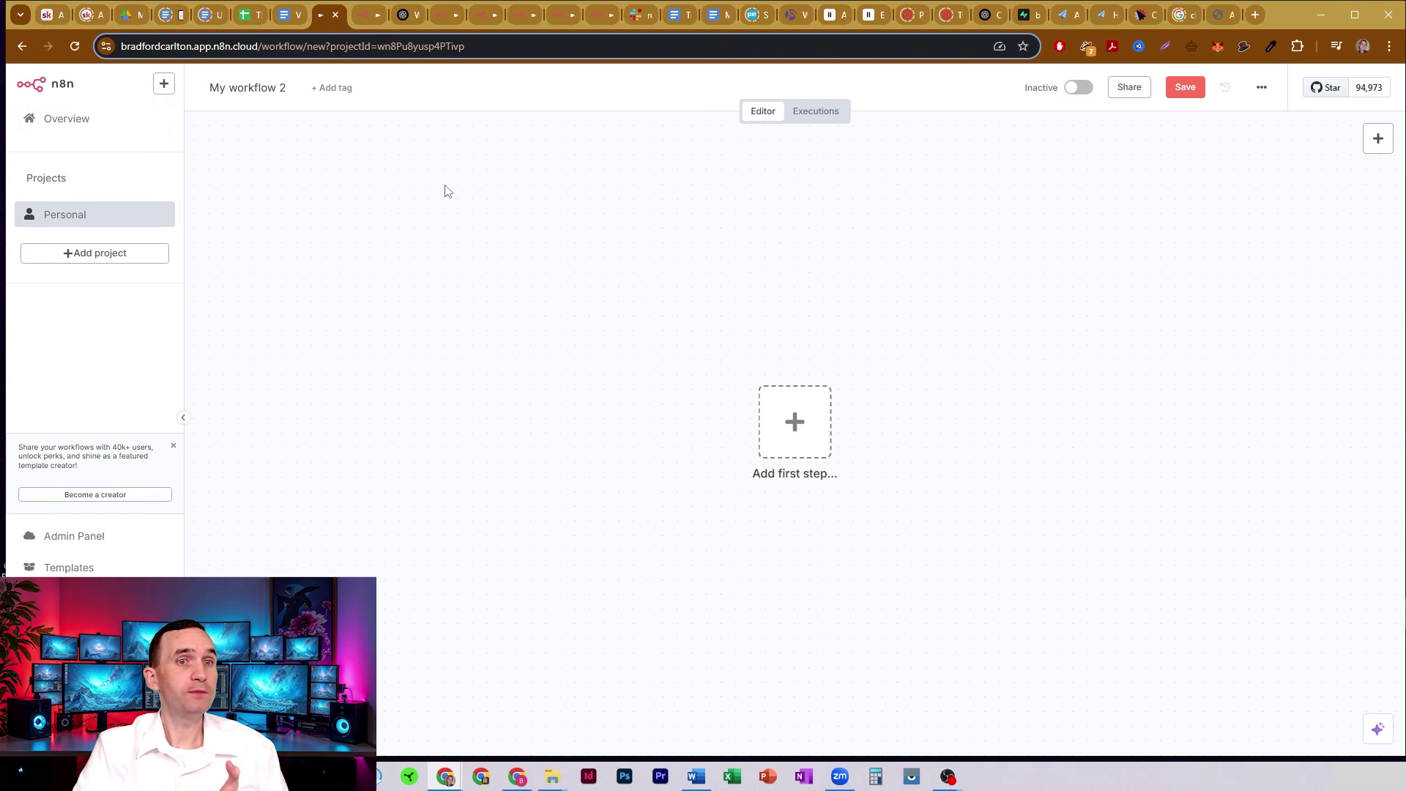
pyautogui.click(795, 425)
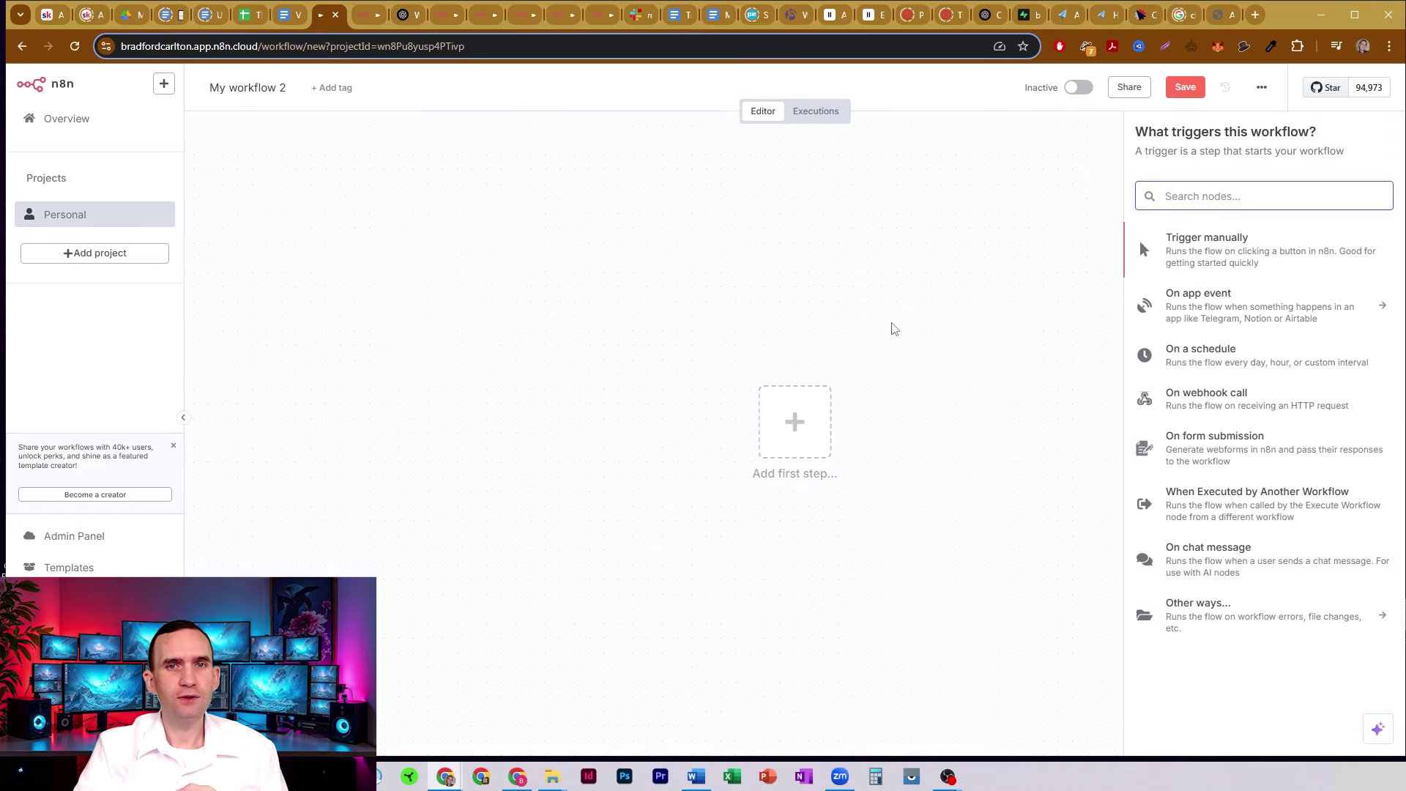
pyautogui.click(1140, 241)
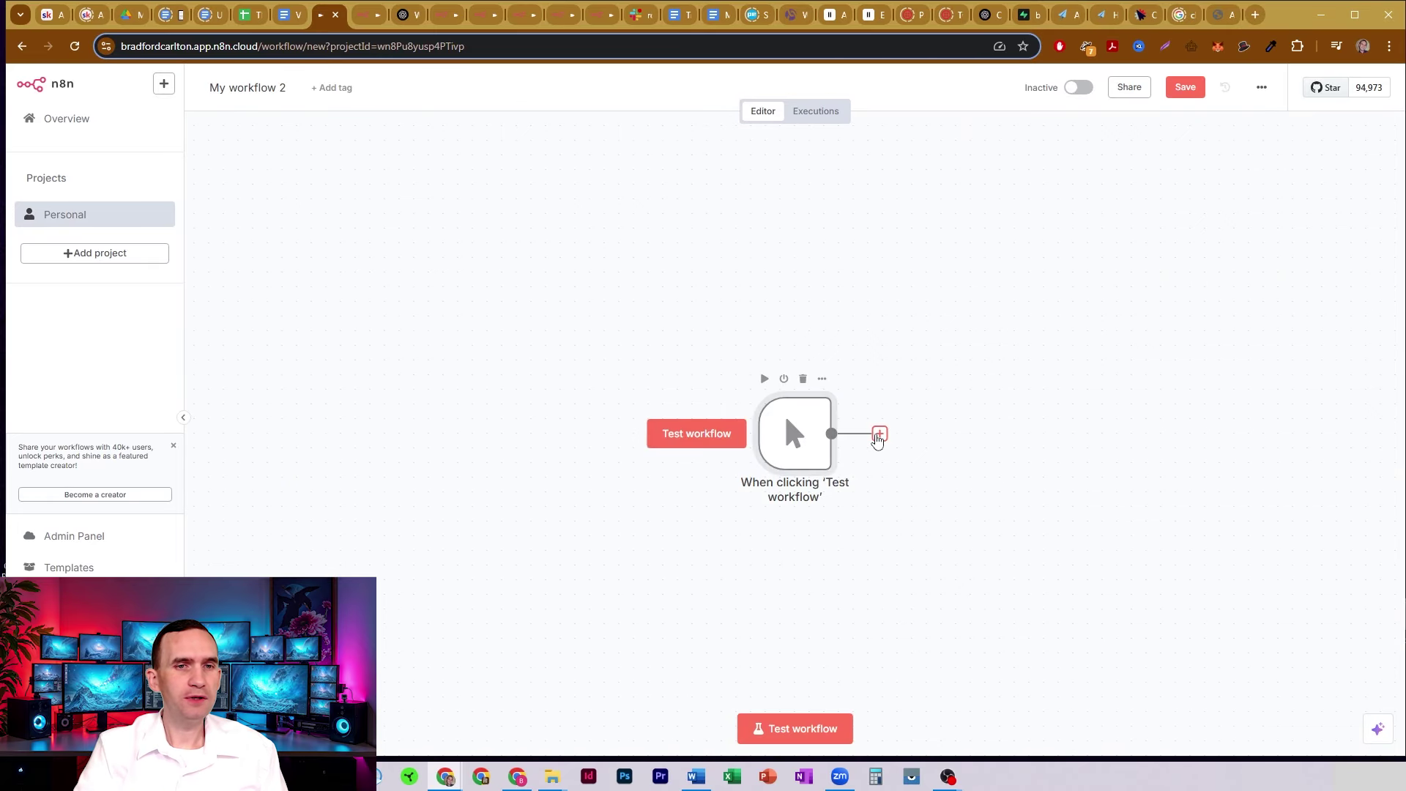
# Add an AI Agent after the manual trigger, with its prompt source set to Define below and the user message "Hello".
pyautogui.click(880, 434)
pyautogui.click(1218, 236)
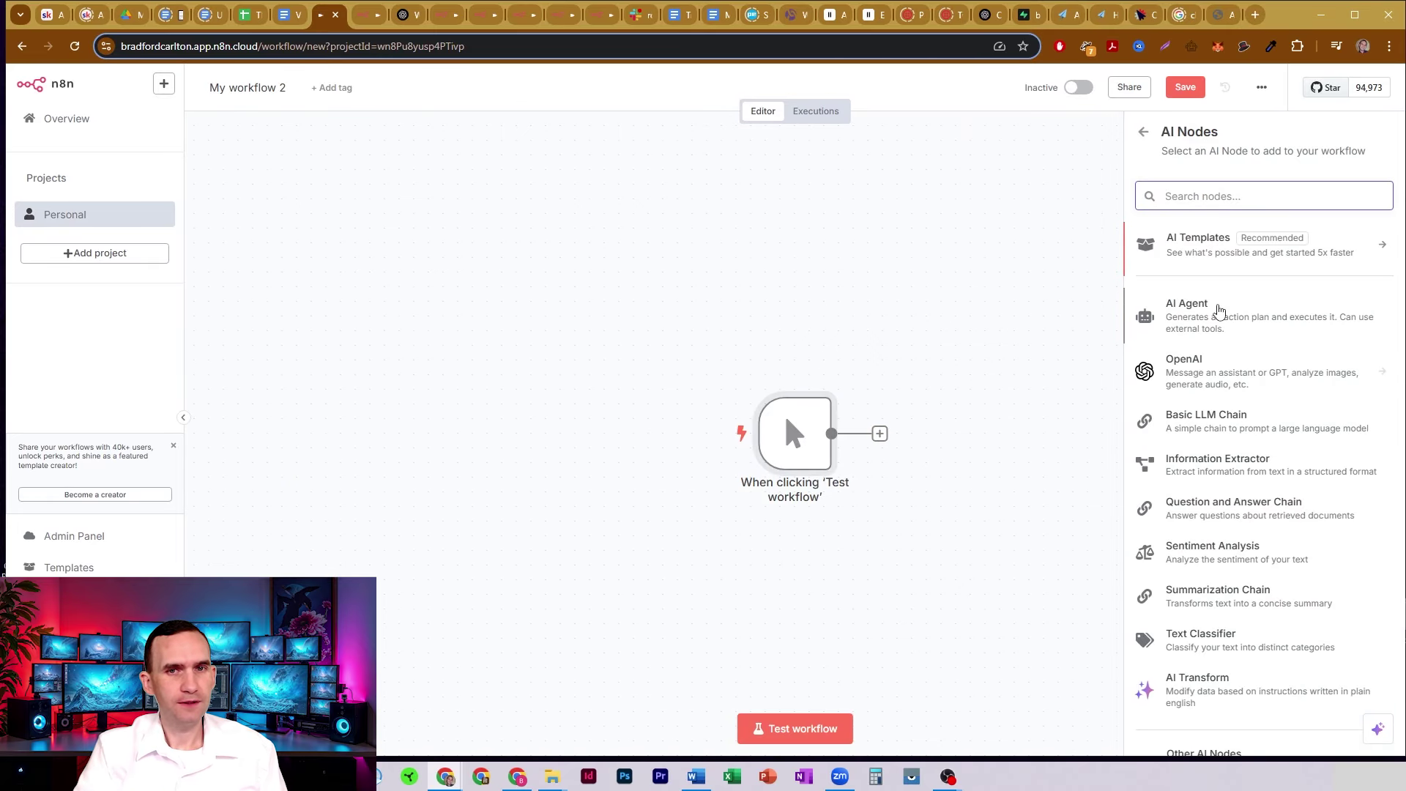
pyautogui.click(1218, 314)
pyautogui.click(628, 233)
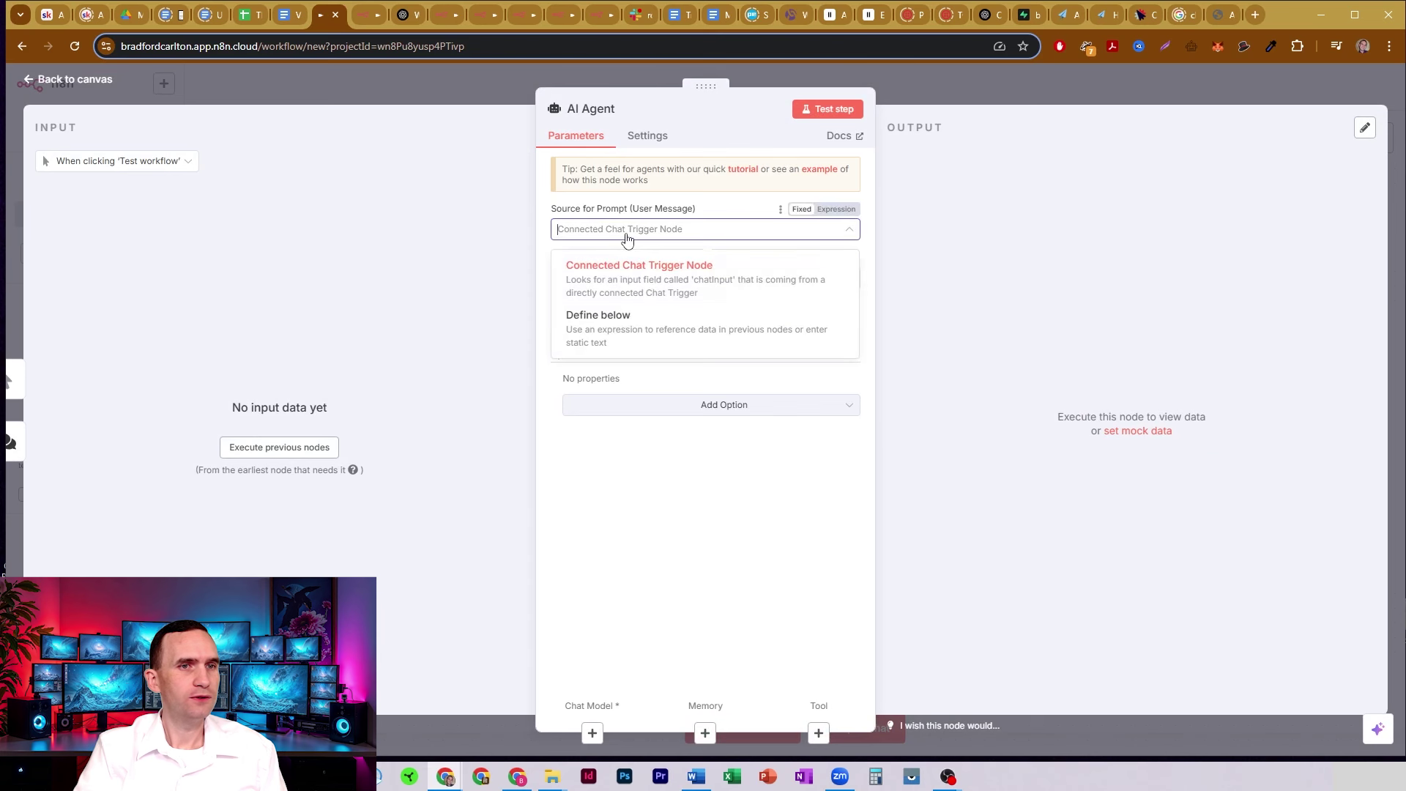
pyautogui.click(625, 333)
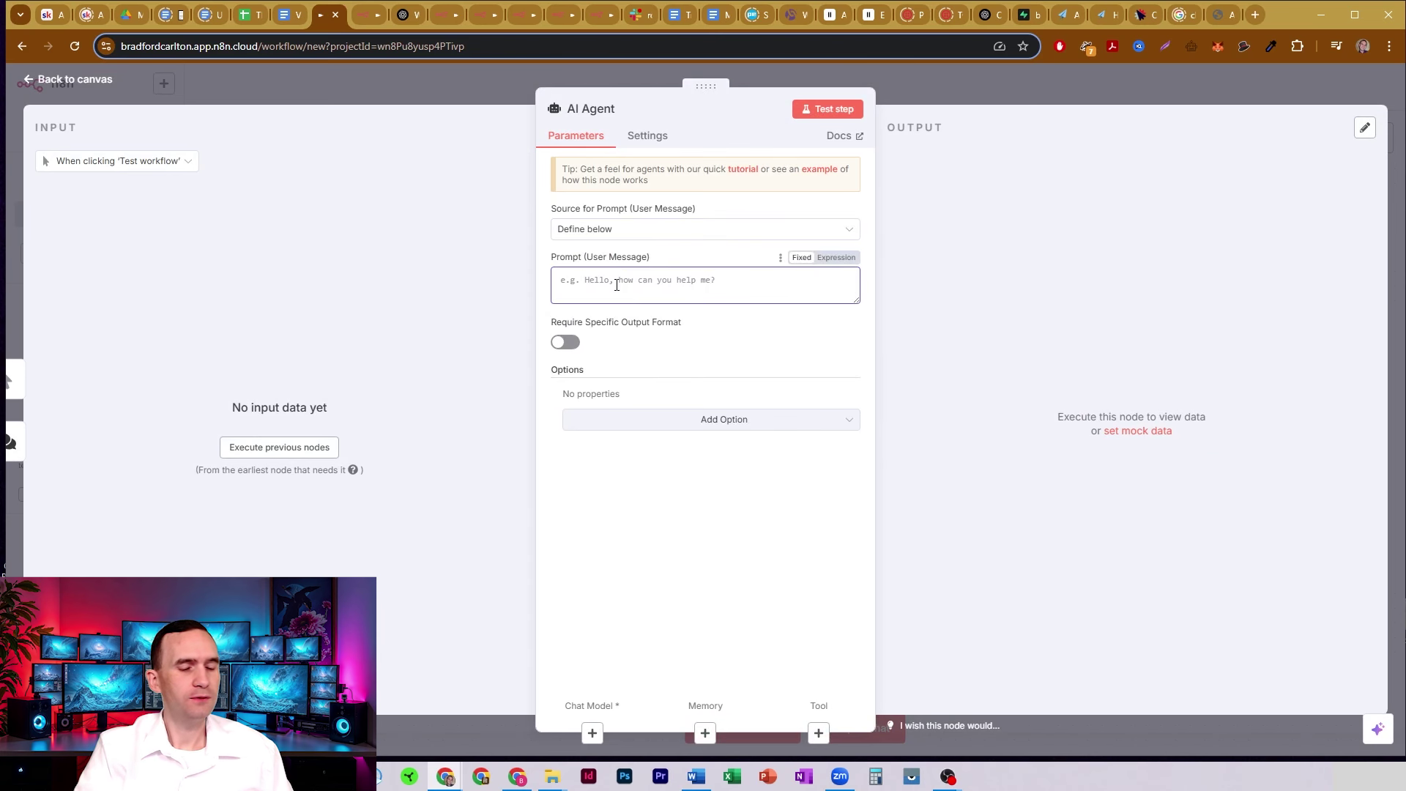
pyautogui.click(617, 285)
pyautogui.write('Hello')
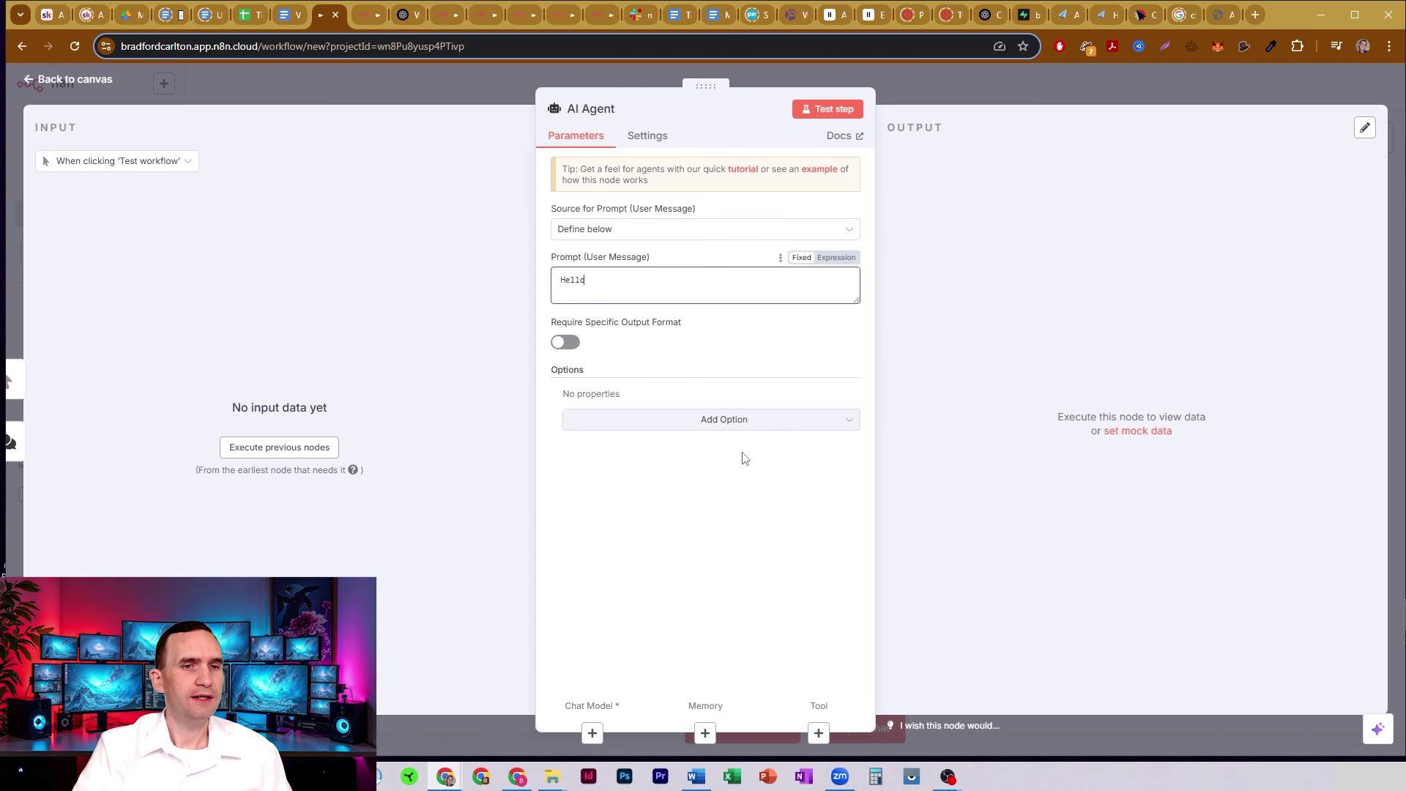
# Attach an OpenAI Chat Model to the AI Agent and set its model to gpt-4.1-nano.
pyautogui.click(592, 732)
pyautogui.click(1118, 518)
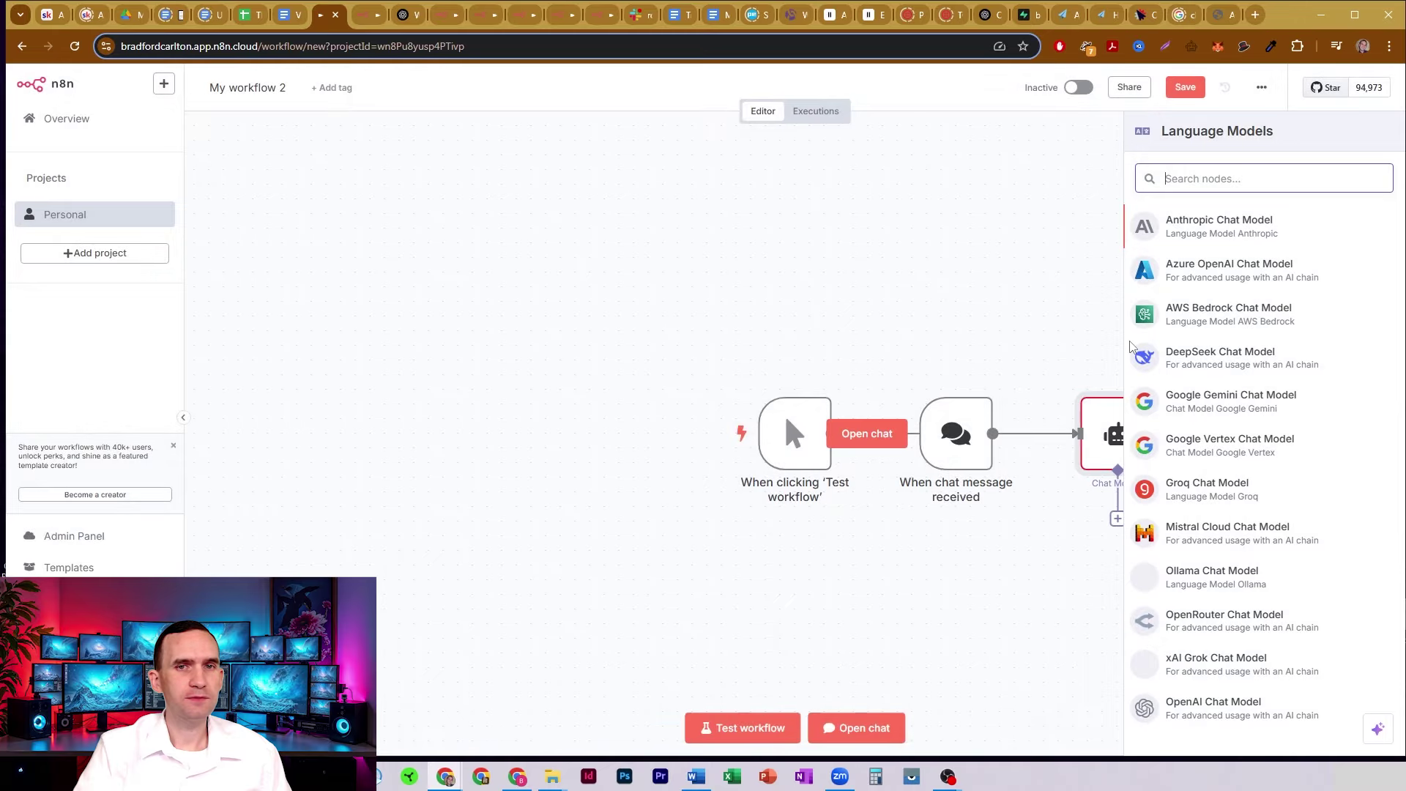
pyautogui.click(1179, 704)
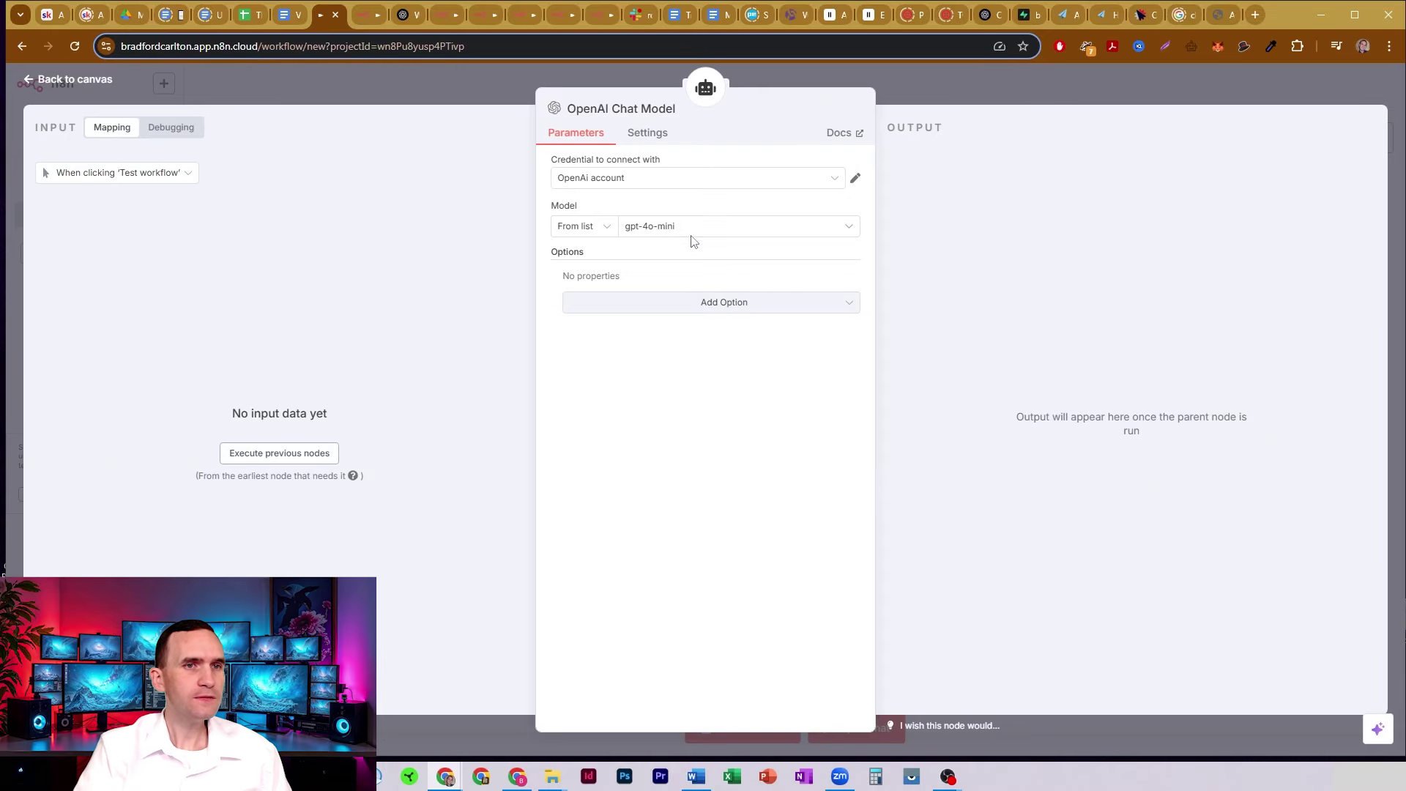
pyautogui.click(648, 227)
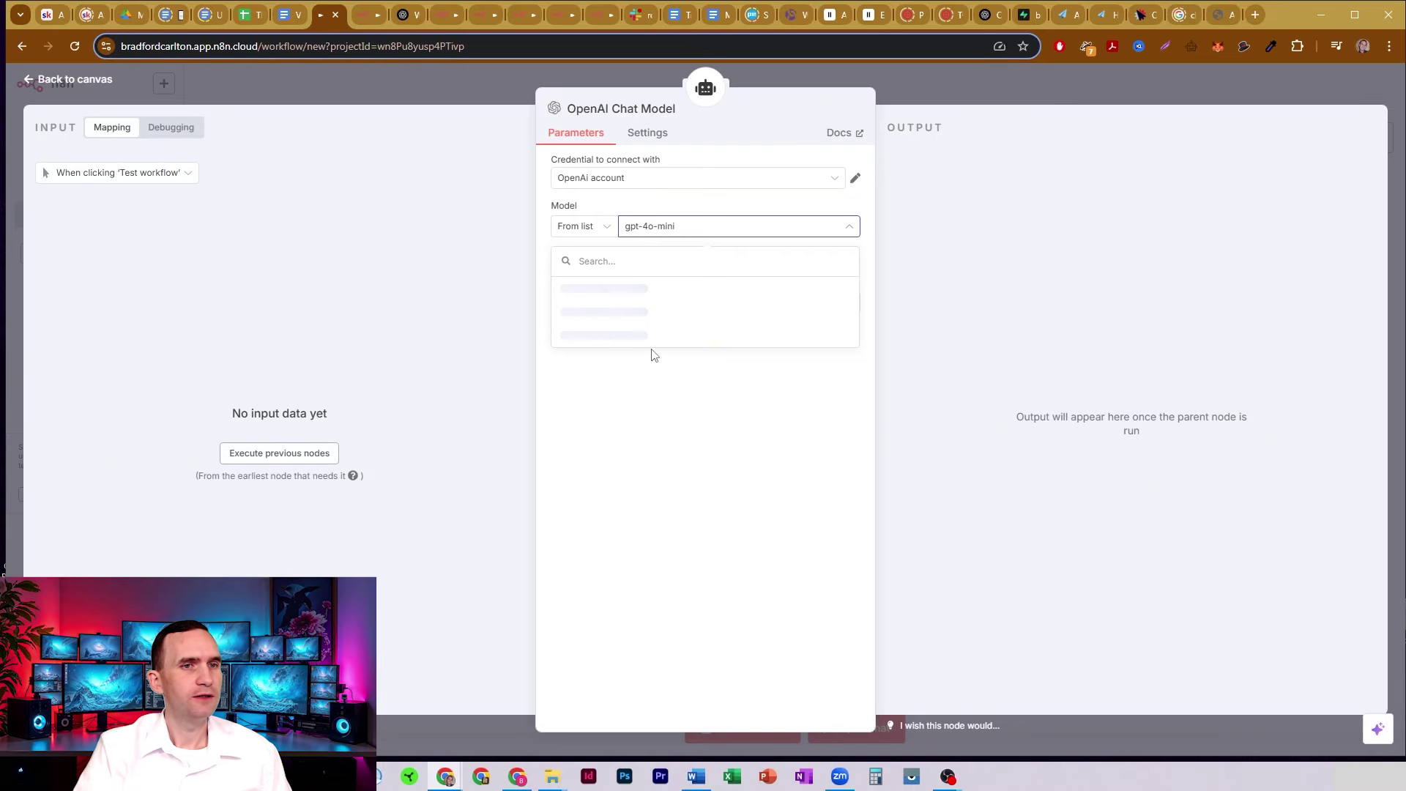
pyautogui.scroll(-5, 658, 349)
pyautogui.scroll(-4, 659, 349)
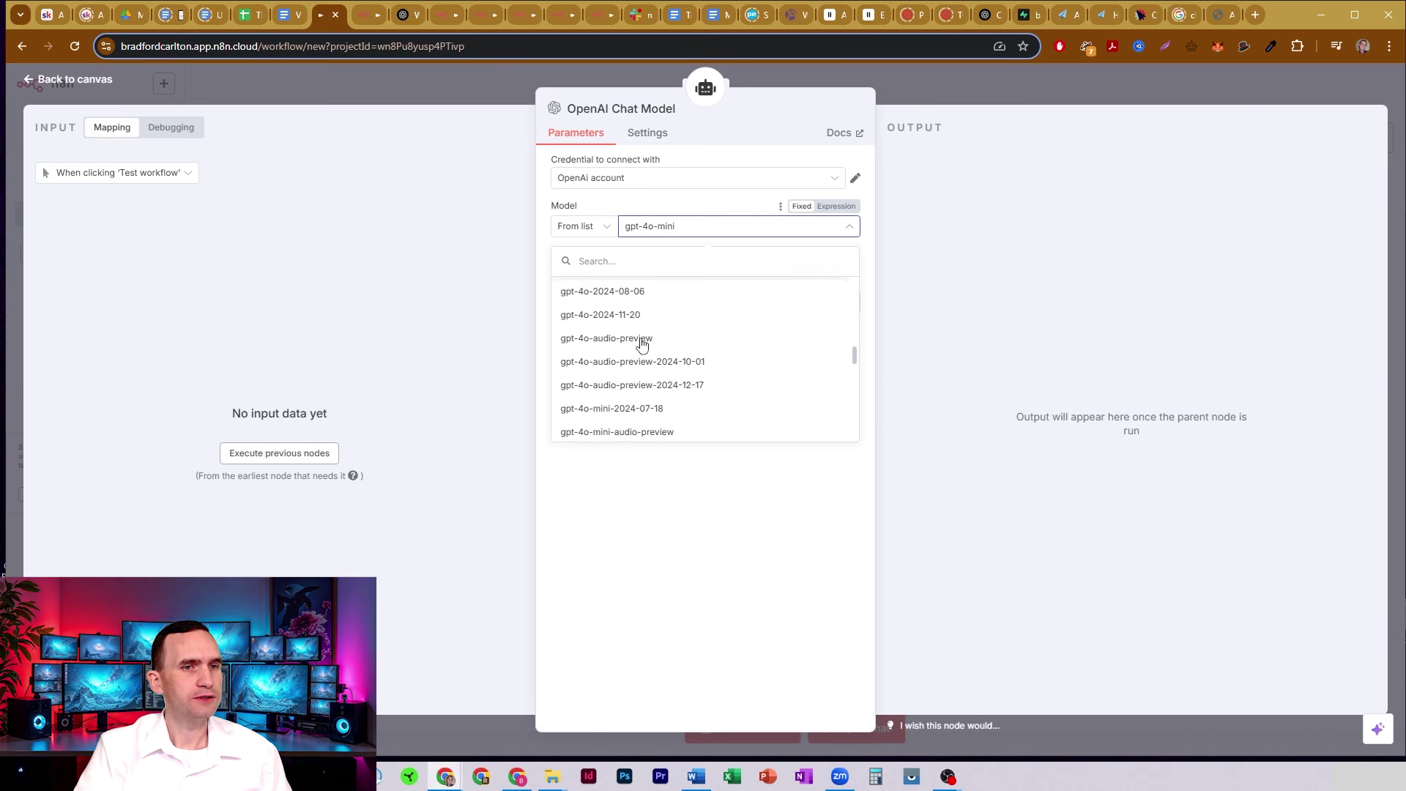
pyautogui.scroll(5, 638, 343)
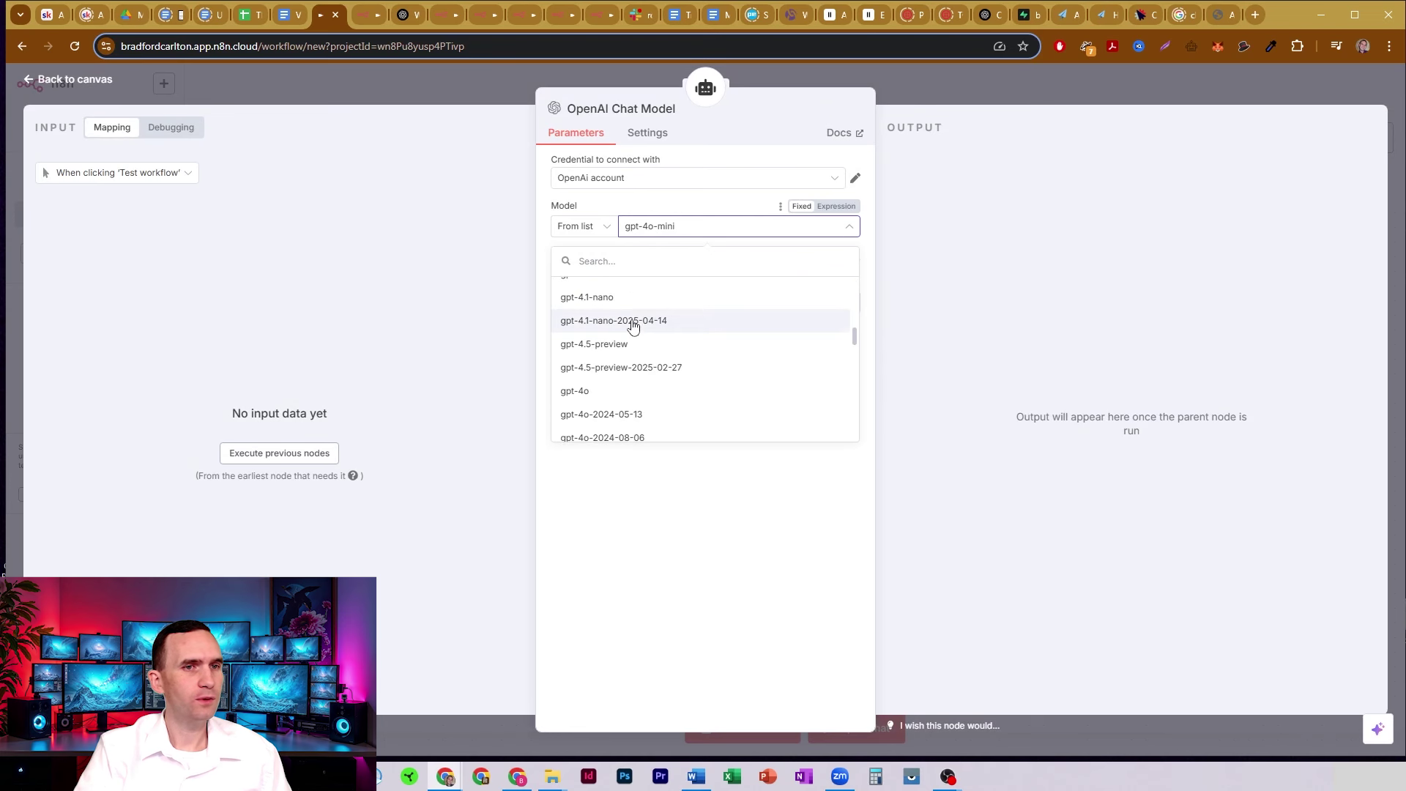
pyautogui.click(619, 298)
pyautogui.click(914, 88)
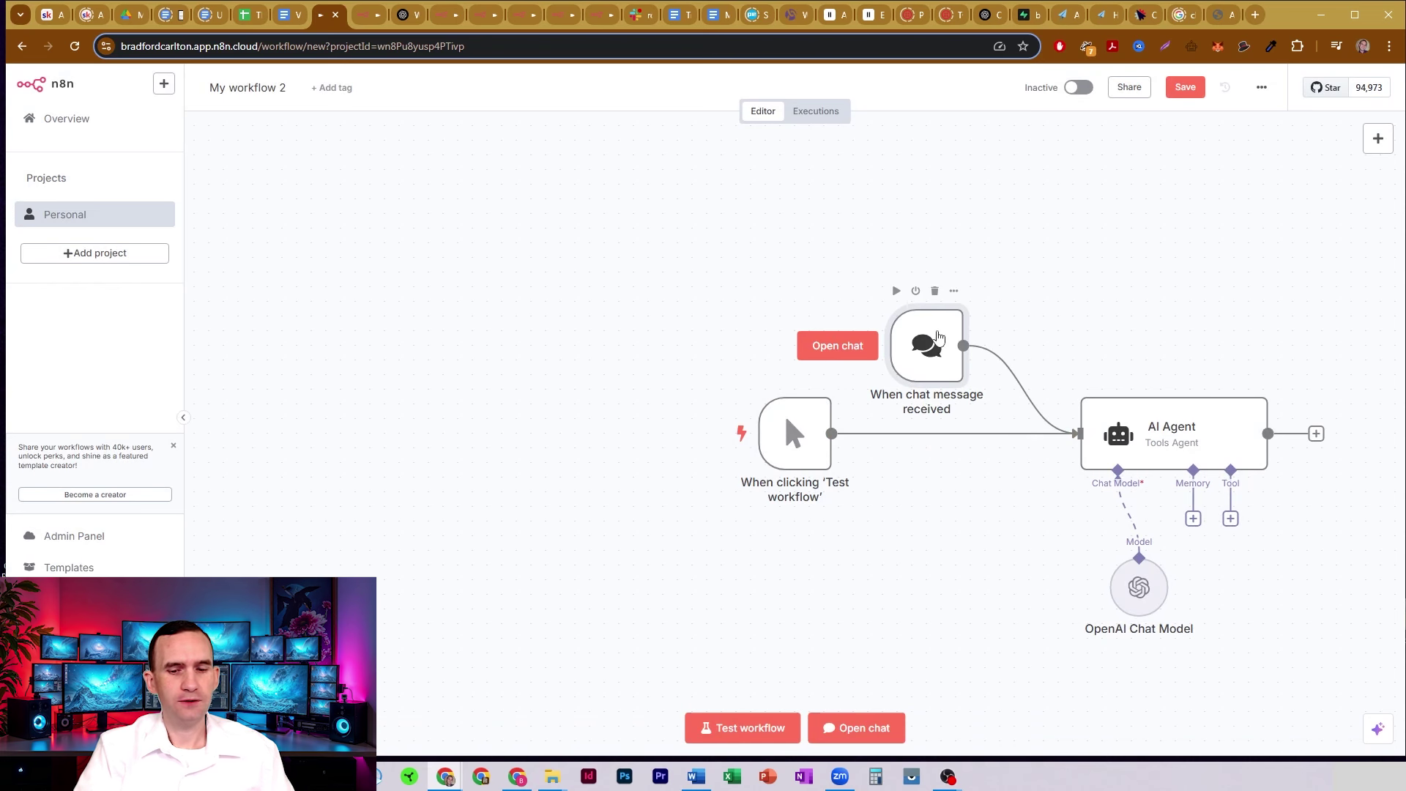
# Delete the chat message trigger and move the AI Agent beside the manual trigger, with the OpenAI Chat Model beneath the agent.
pyautogui.click(935, 291)
pyautogui.moveTo(1154, 423); pyautogui.dragTo(953, 416)
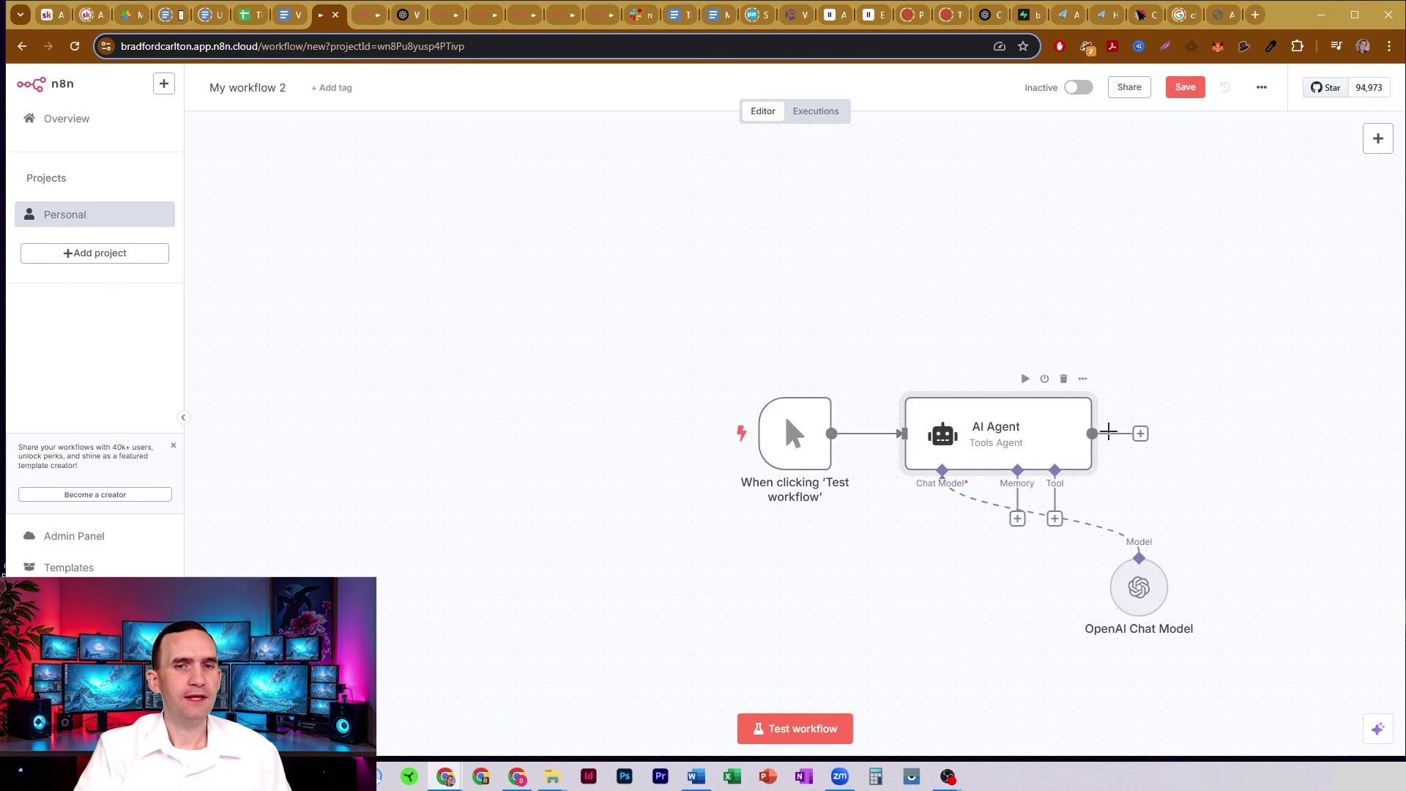
pyautogui.moveTo(1153, 284); pyautogui.dragTo(1045, 182)
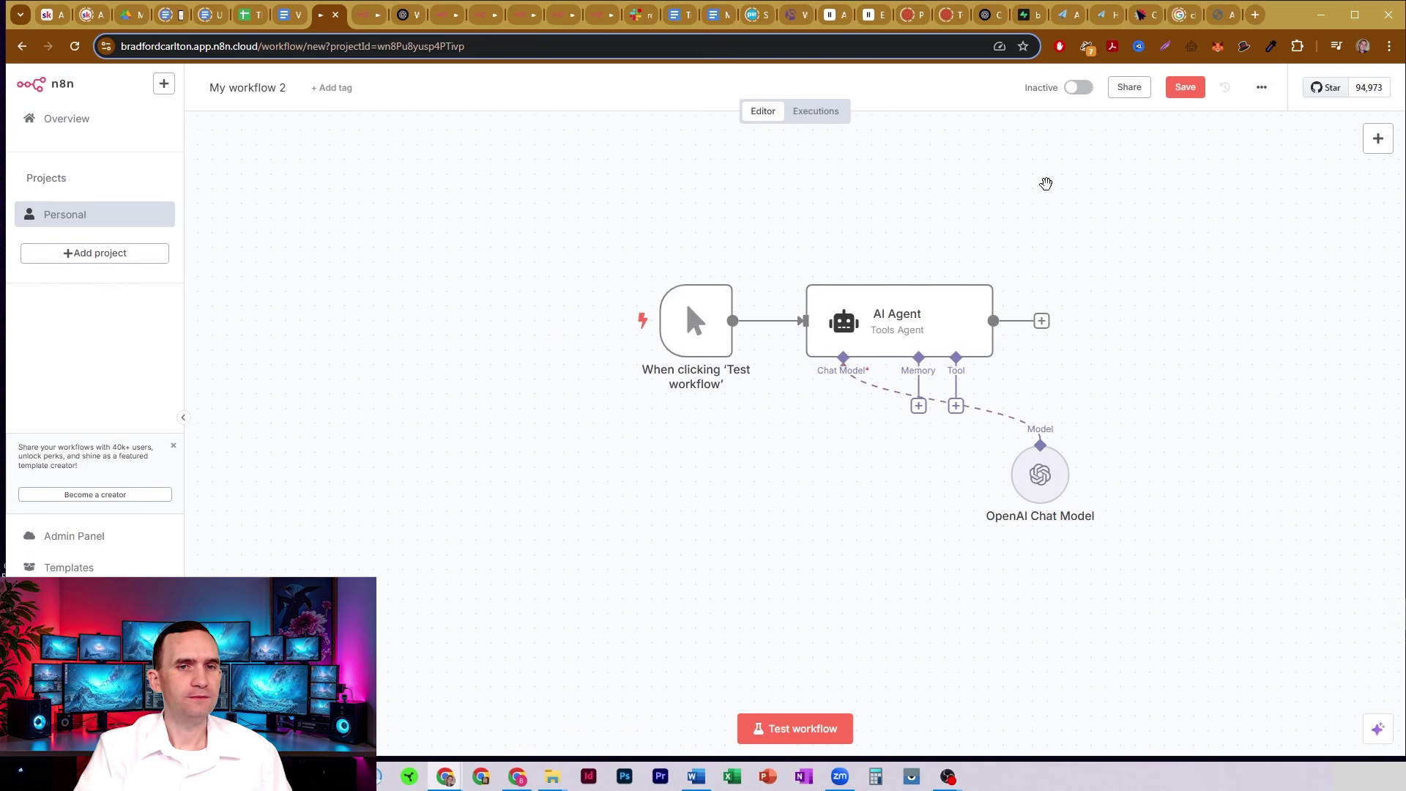
pyautogui.moveTo(1038, 480); pyautogui.dragTo(817, 463)
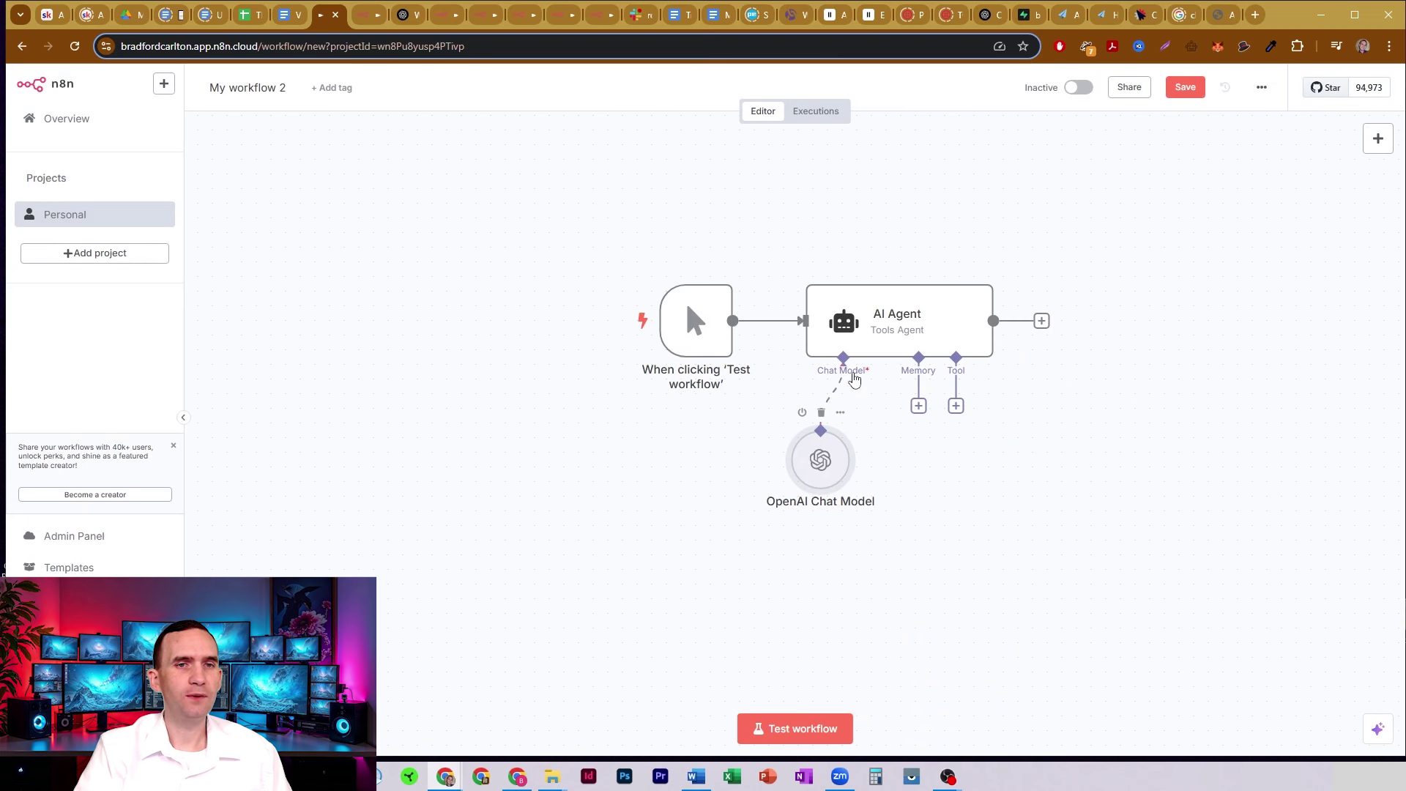
# Test the workflow and check the AI Agent's output.
pyautogui.click(808, 737)
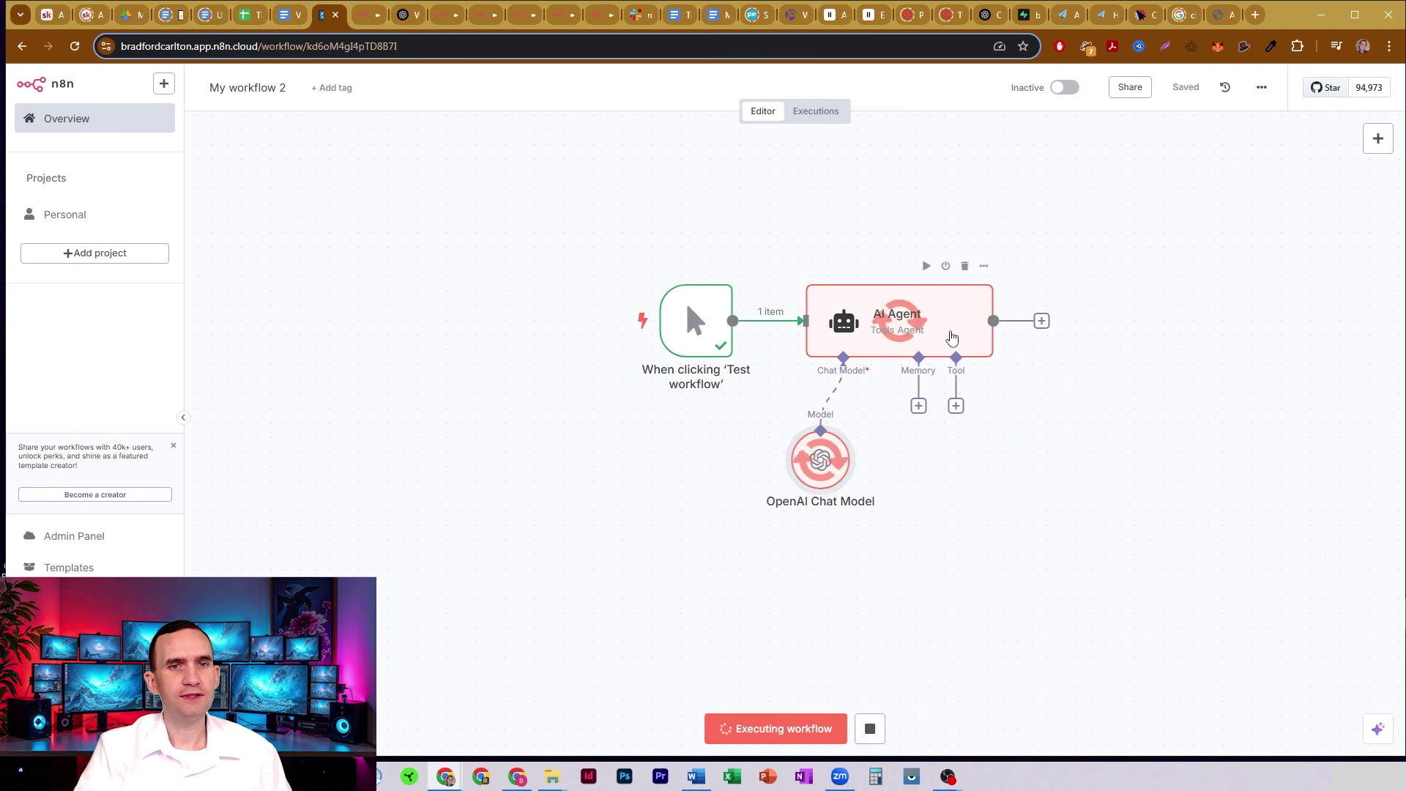
pyautogui.doubleClick(945, 315)
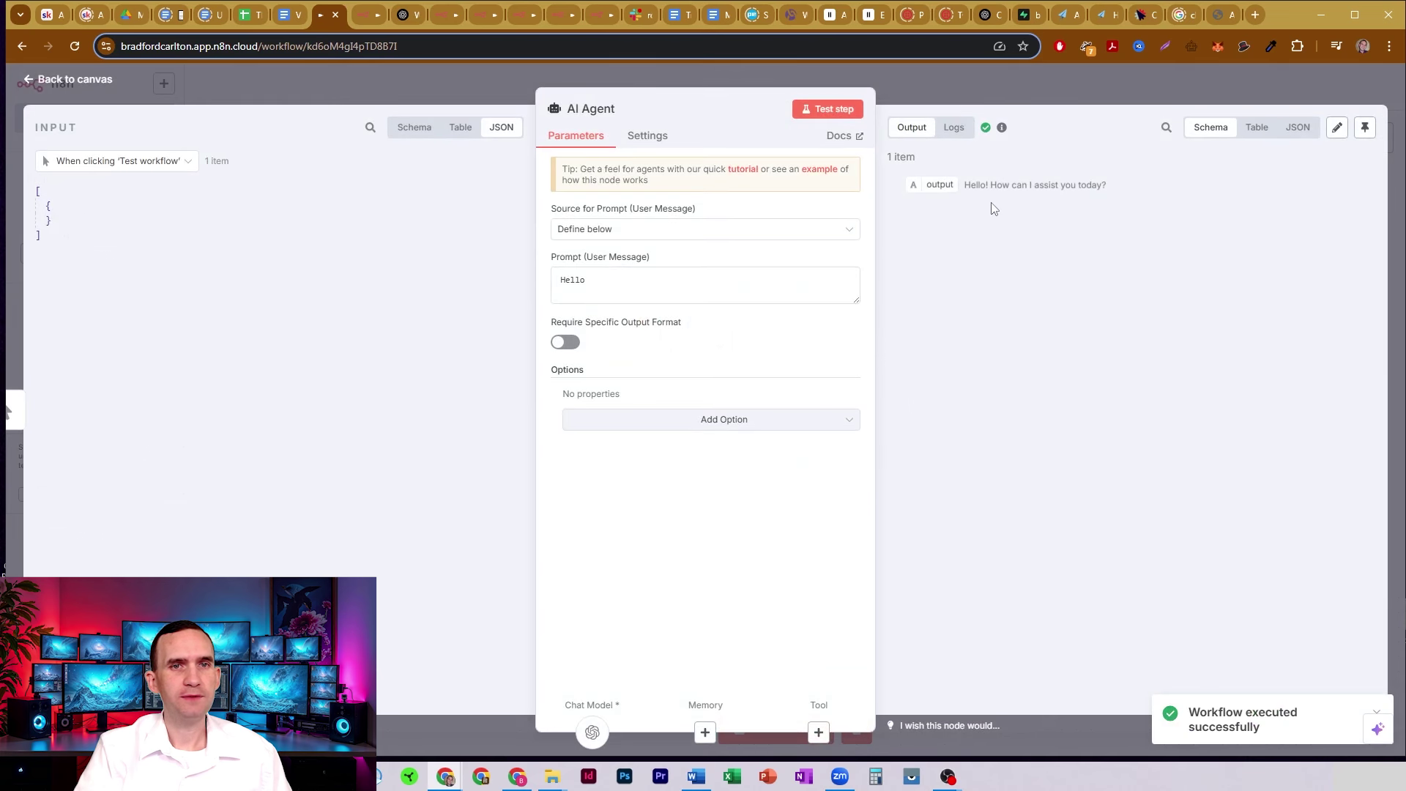
pyautogui.click(1021, 78)
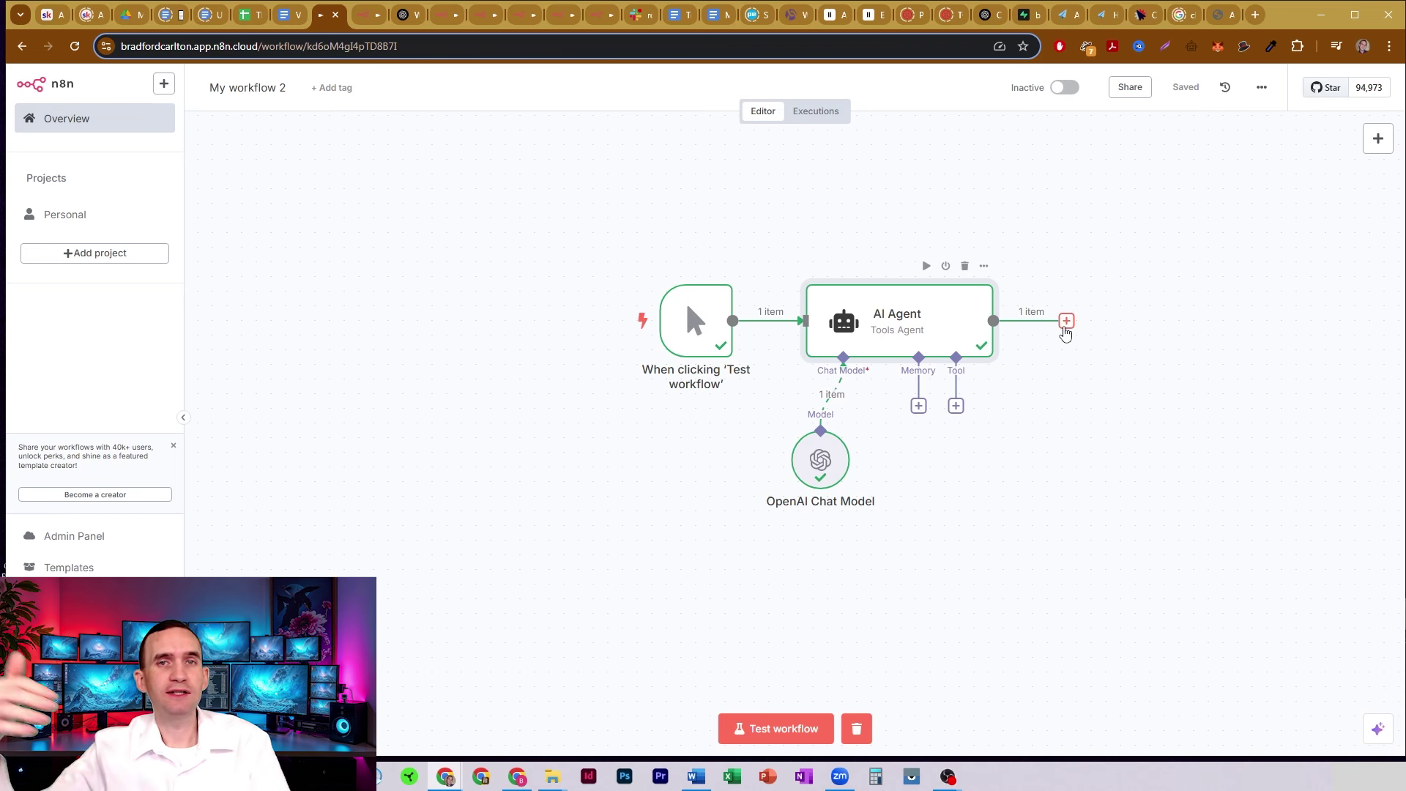
# Add a Google Sheets node with the Update row in sheet action after the AI Agent.
pyautogui.click(1065, 328)
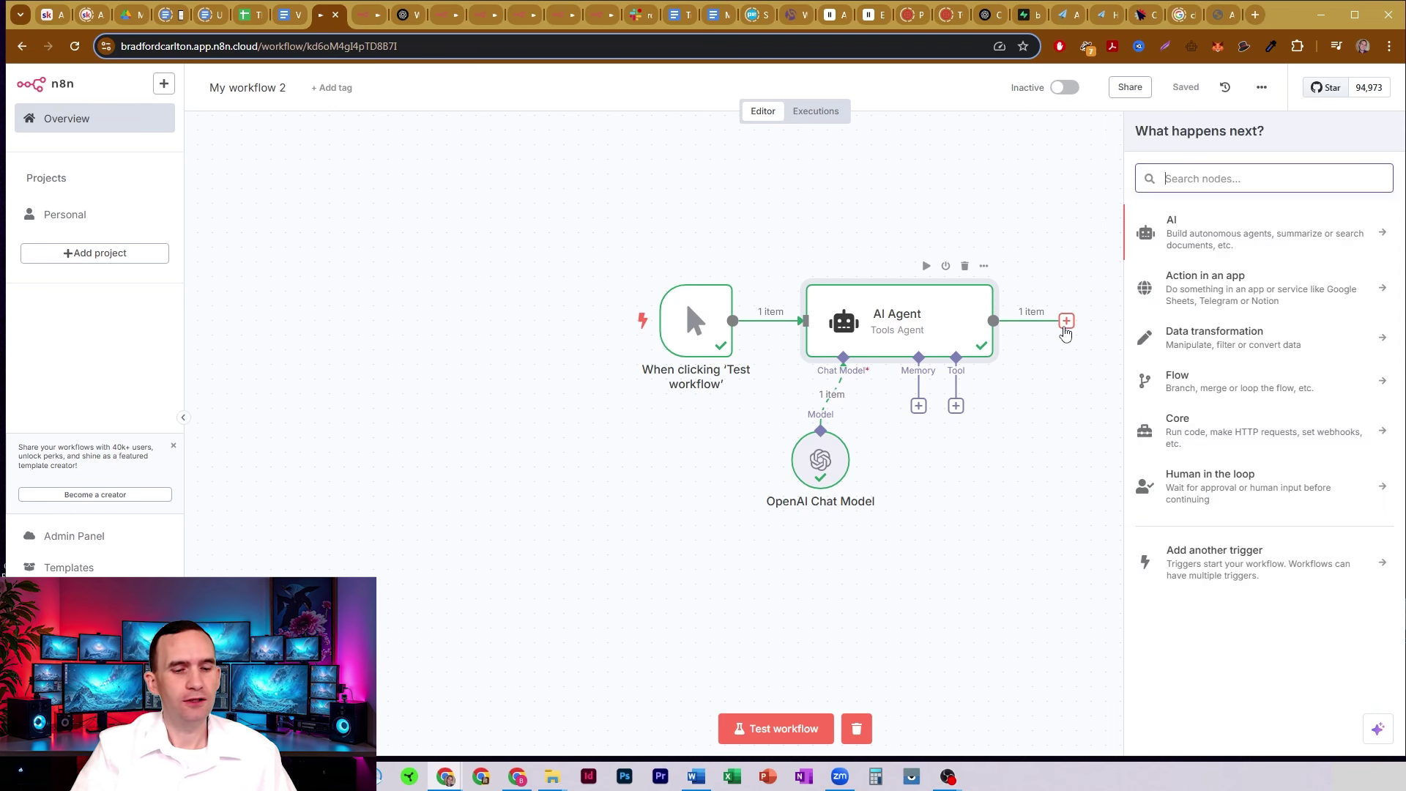
pyautogui.write('google sh')
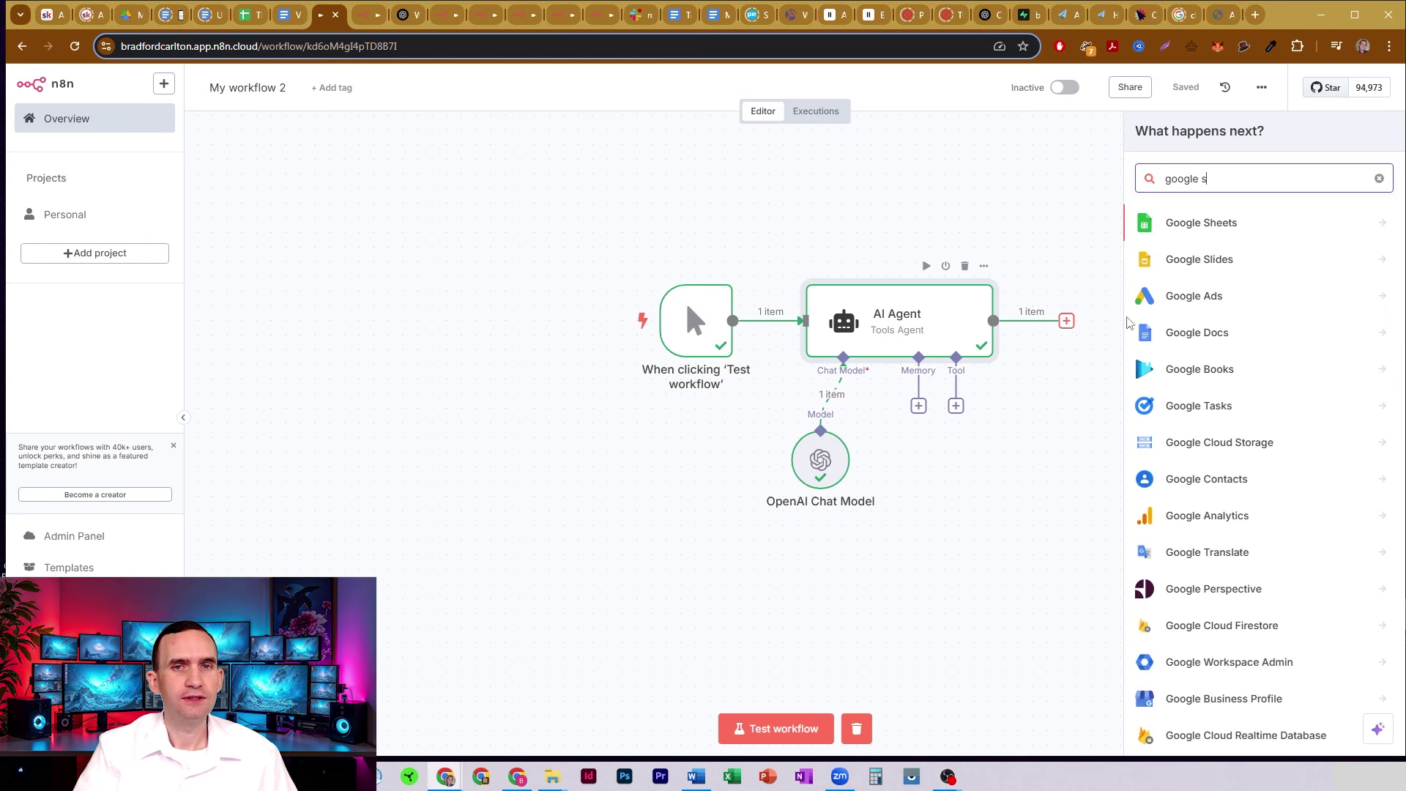
pyautogui.click(1255, 224)
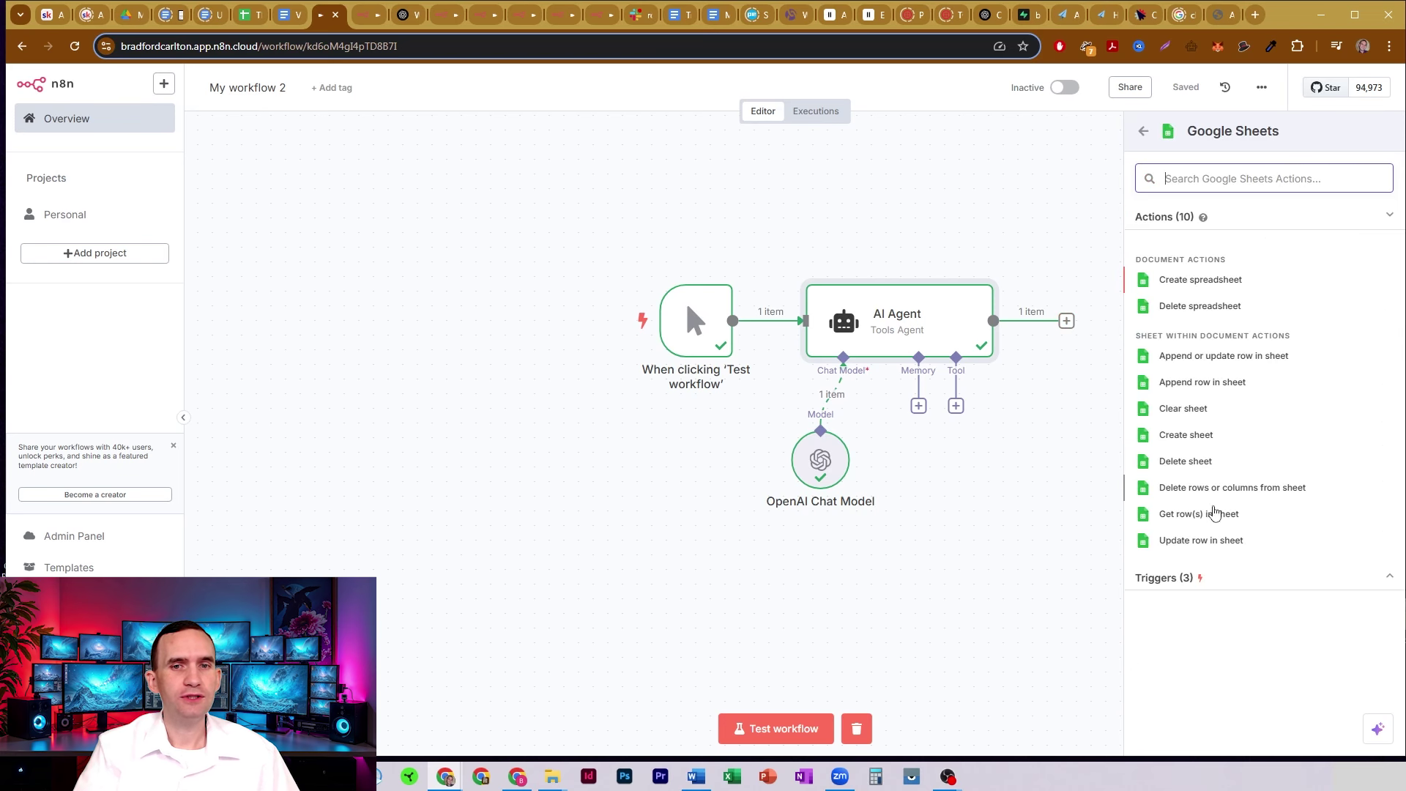
pyautogui.click(1213, 542)
pyautogui.click(952, 88)
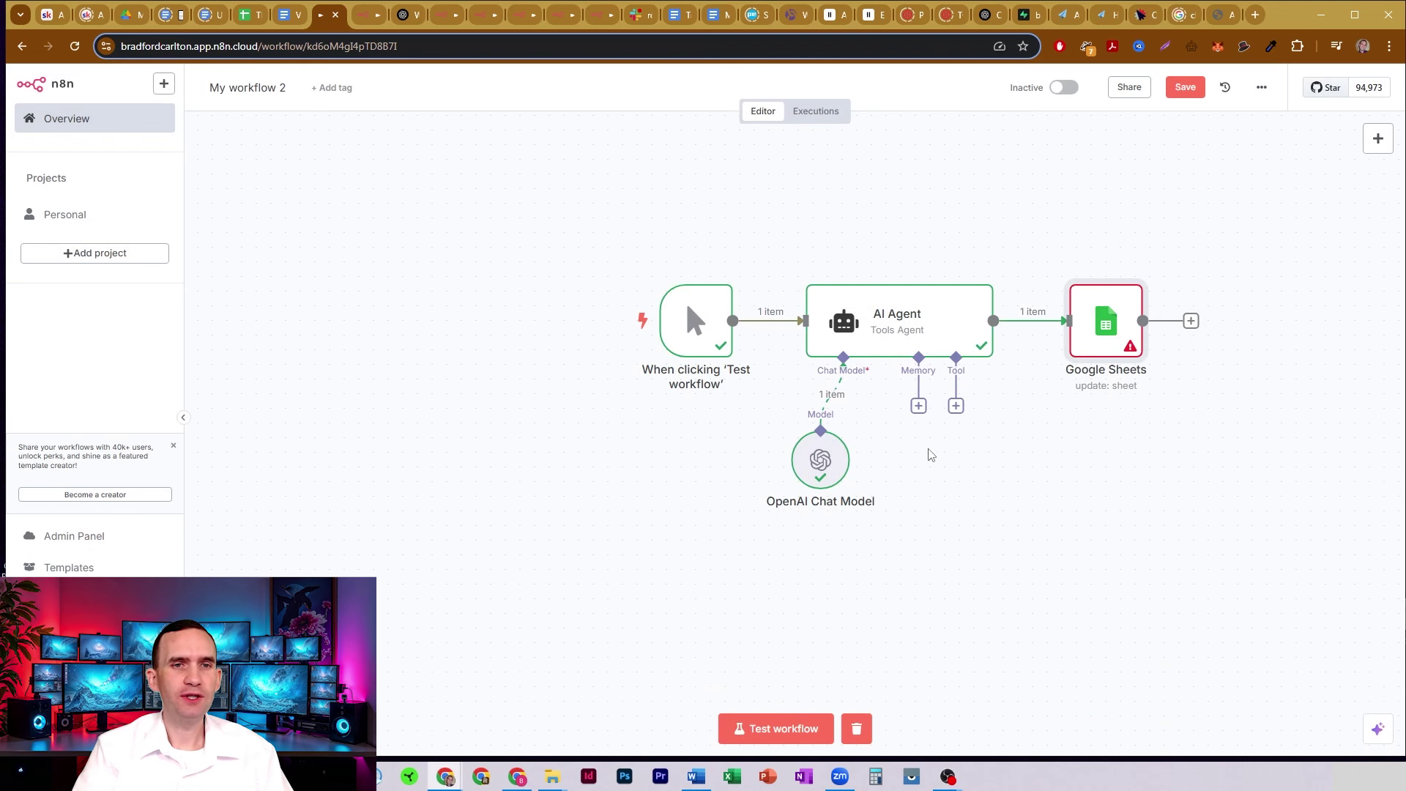
# Attach a Google Calendar tool to the AI Agent and place it below the agent.
pyautogui.click(956, 407)
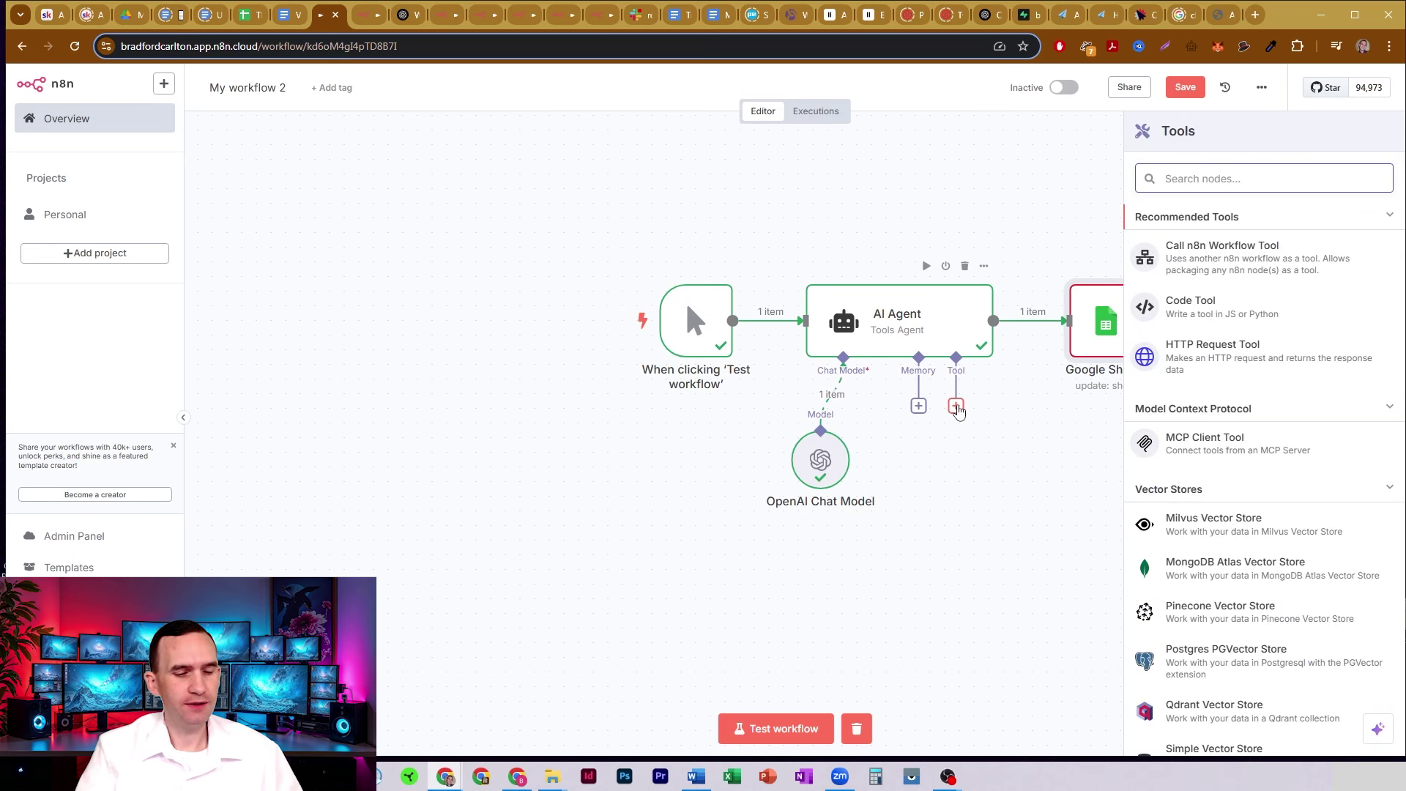
pyautogui.write('google cal')
pyautogui.write('end')
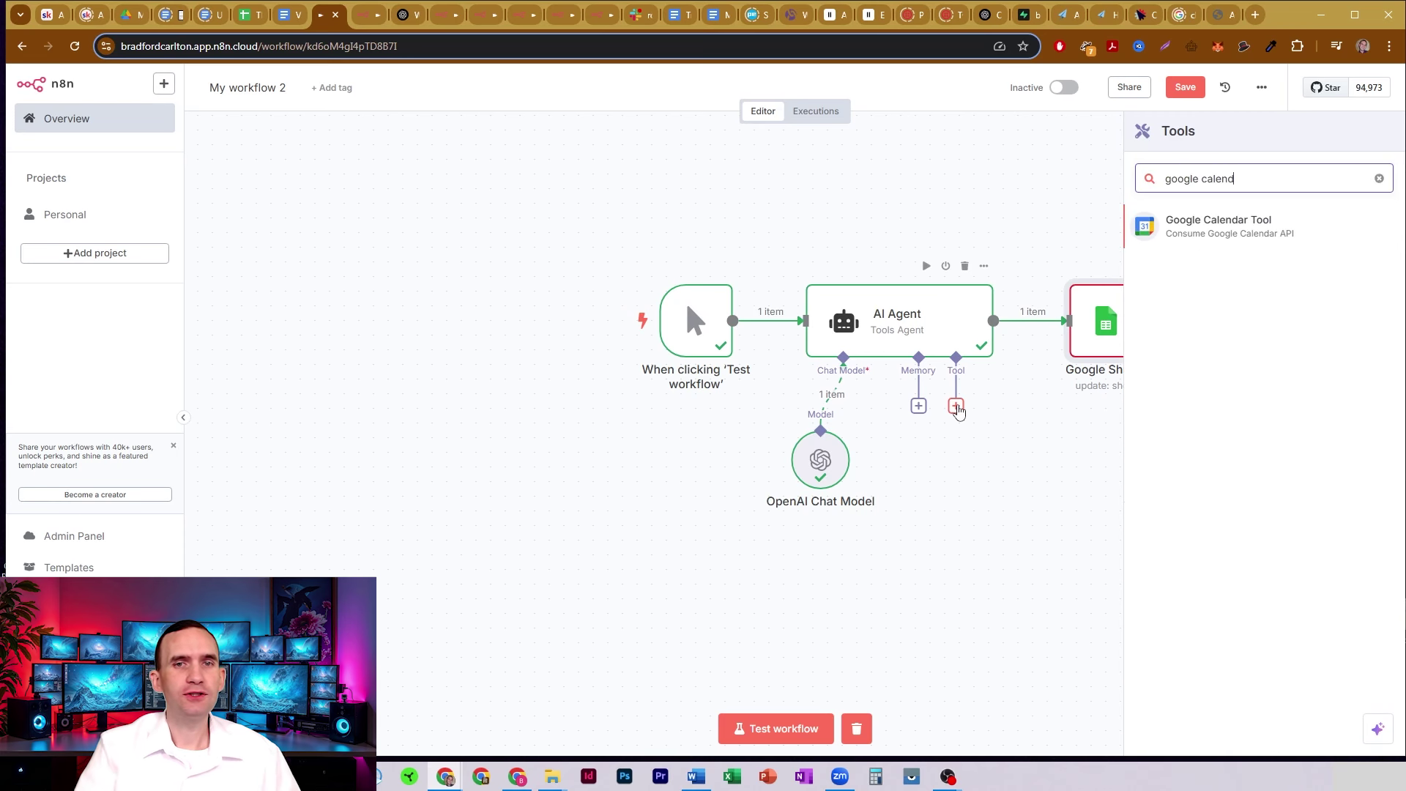
pyautogui.click(1237, 231)
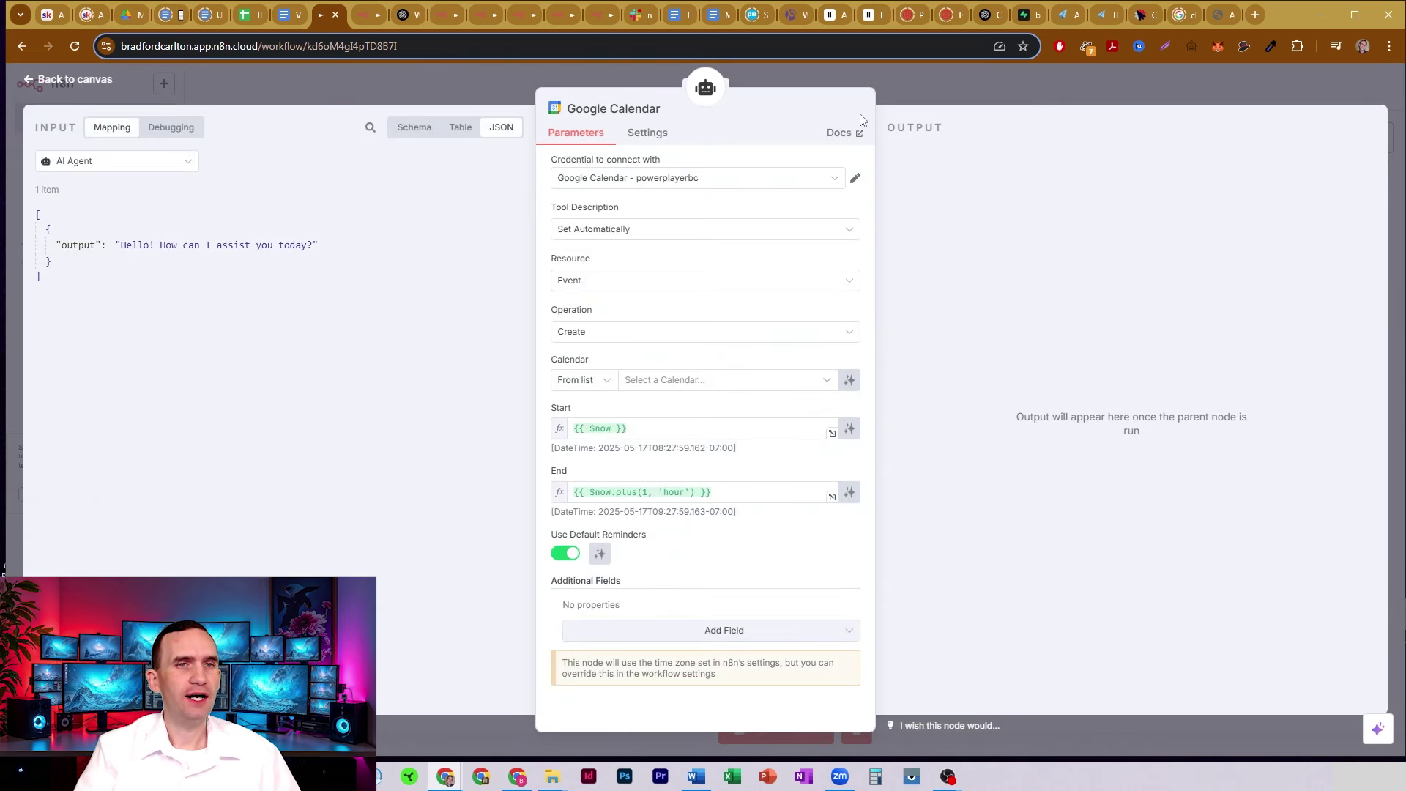
pyautogui.click(907, 93)
pyautogui.moveTo(950, 483); pyautogui.dragTo(1007, 473)
# Switch the Google Calendar tool to the custom-domain account's credential and select the calendar named after that account's e-mail address.
pyautogui.doubleClick(1007, 473)
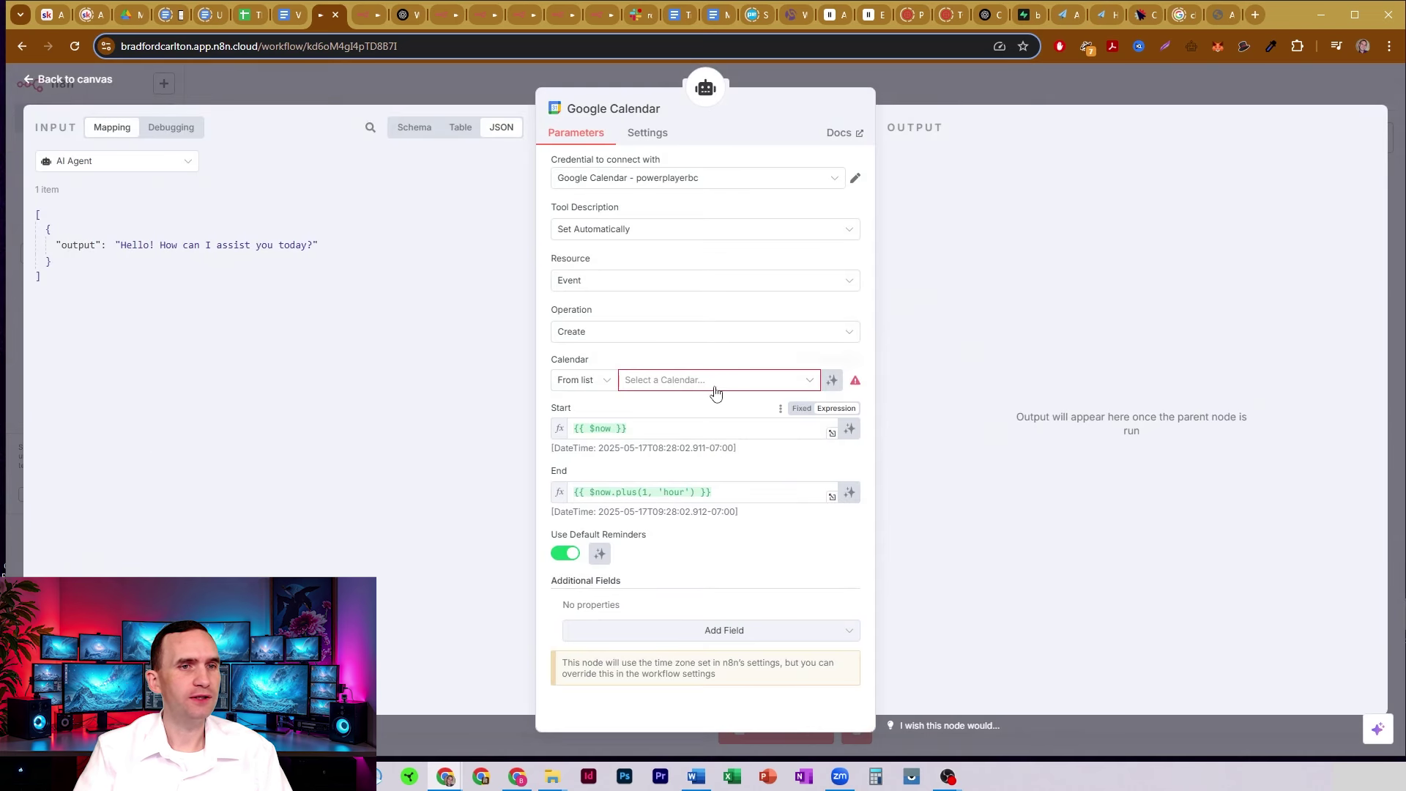
pyautogui.click(715, 381)
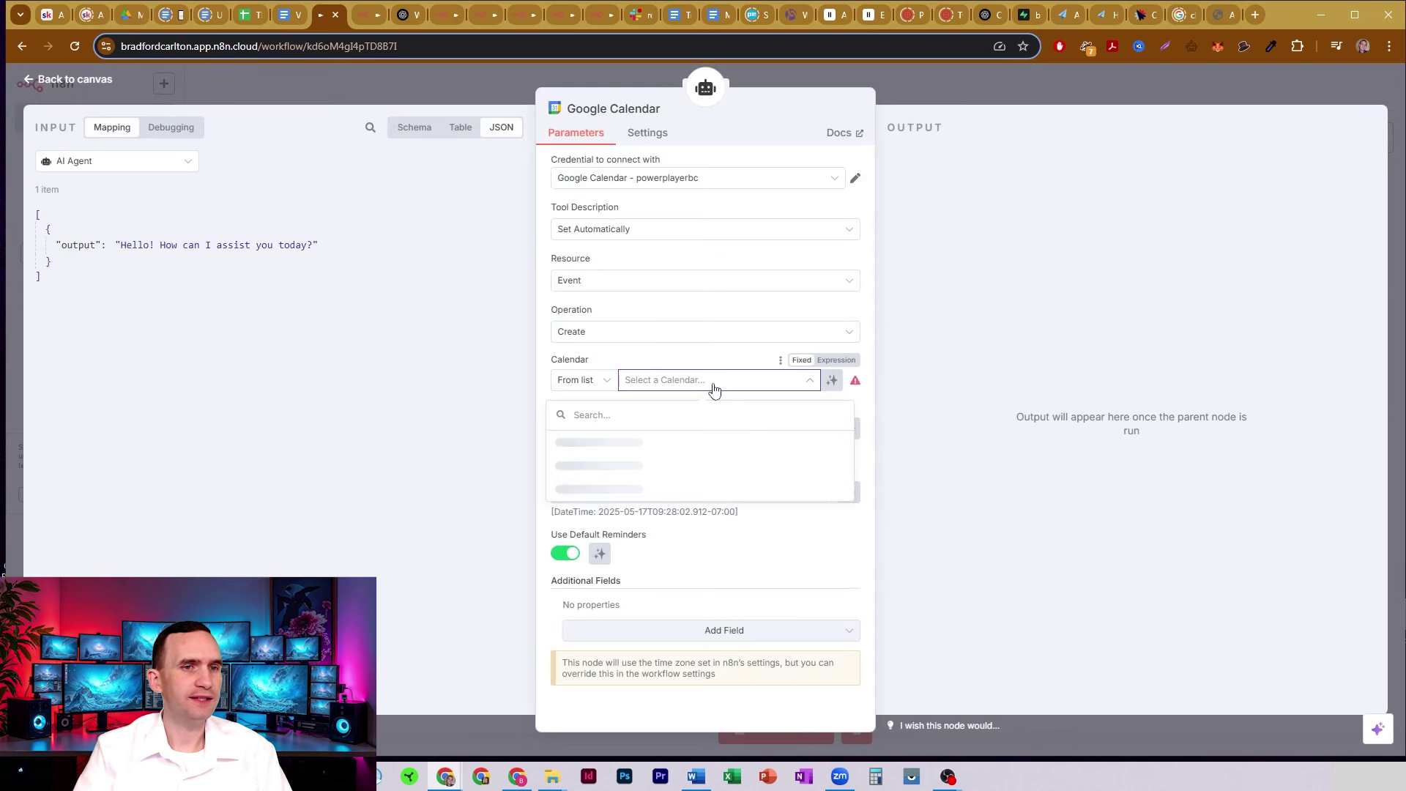
pyautogui.click(682, 183)
pyautogui.click(674, 218)
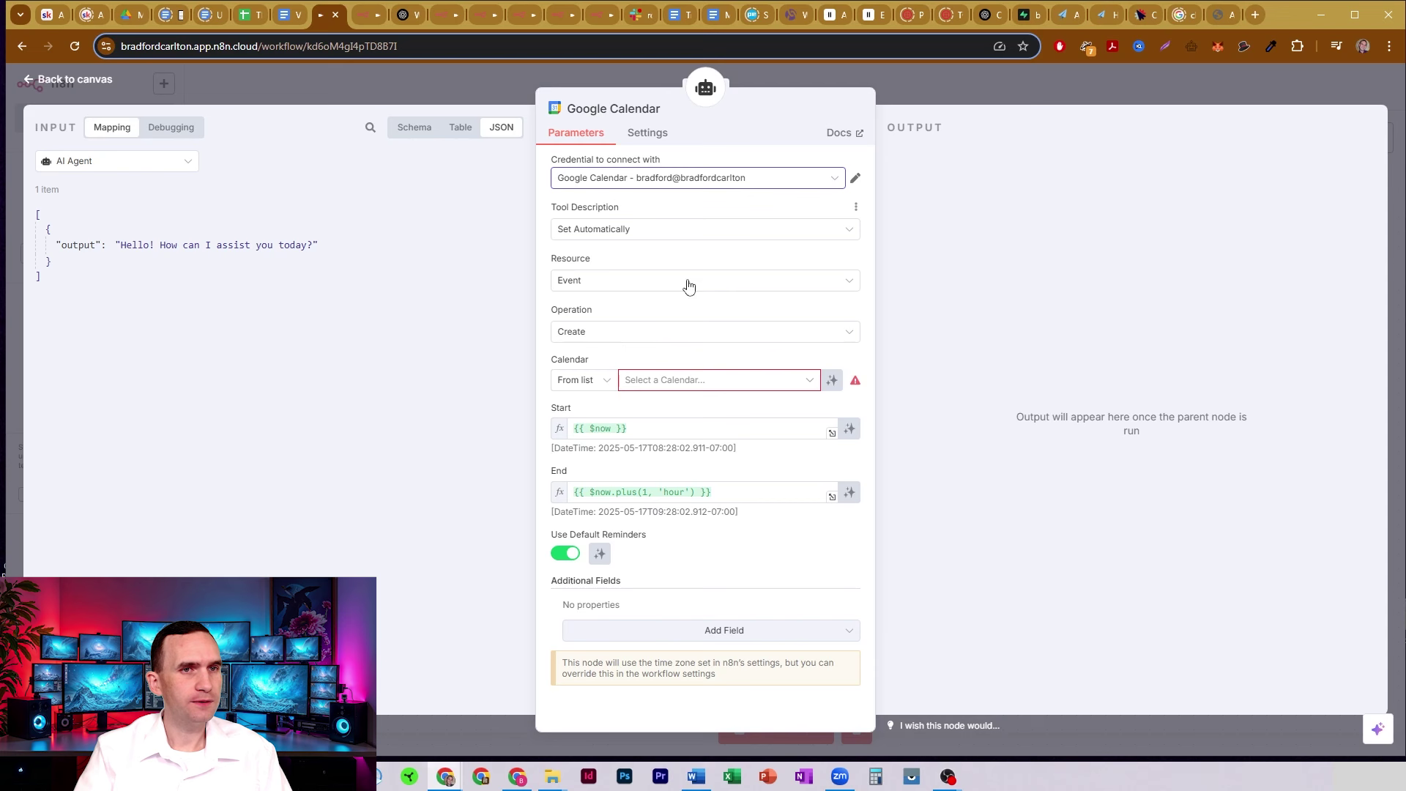
pyautogui.click(688, 382)
pyautogui.click(652, 439)
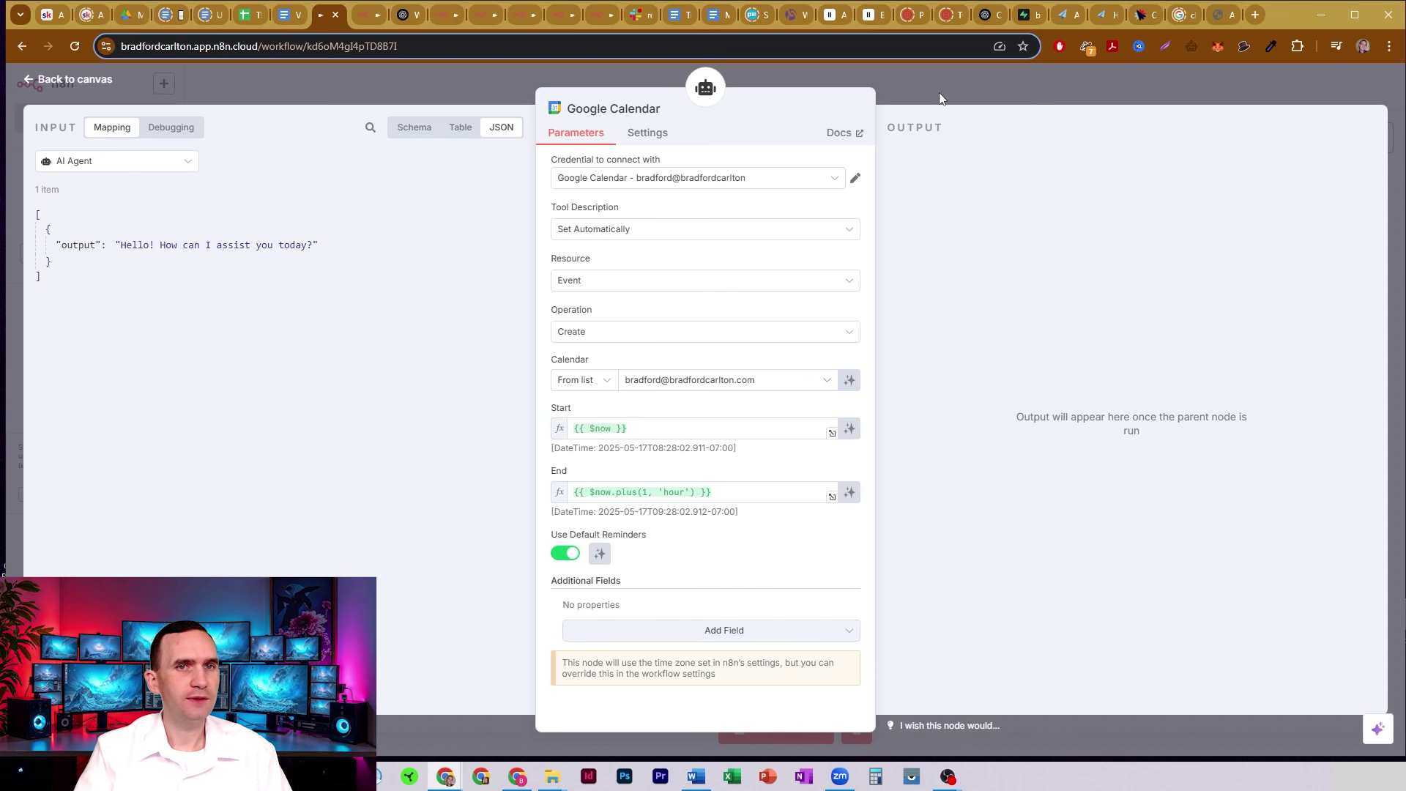
# Attach a Google Drive tool to the AI Agent with its default settings.
pyautogui.press('Escape')
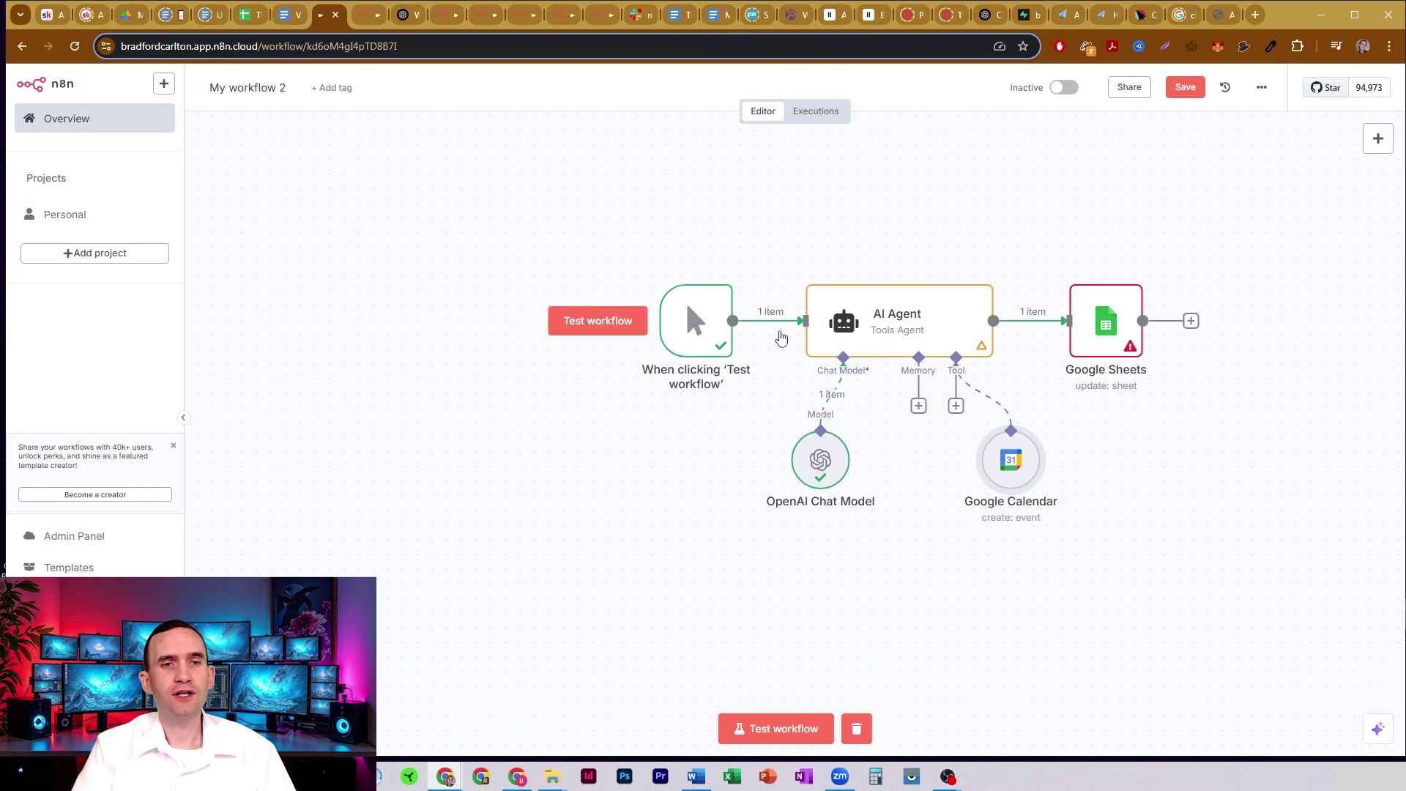
pyautogui.click(955, 410)
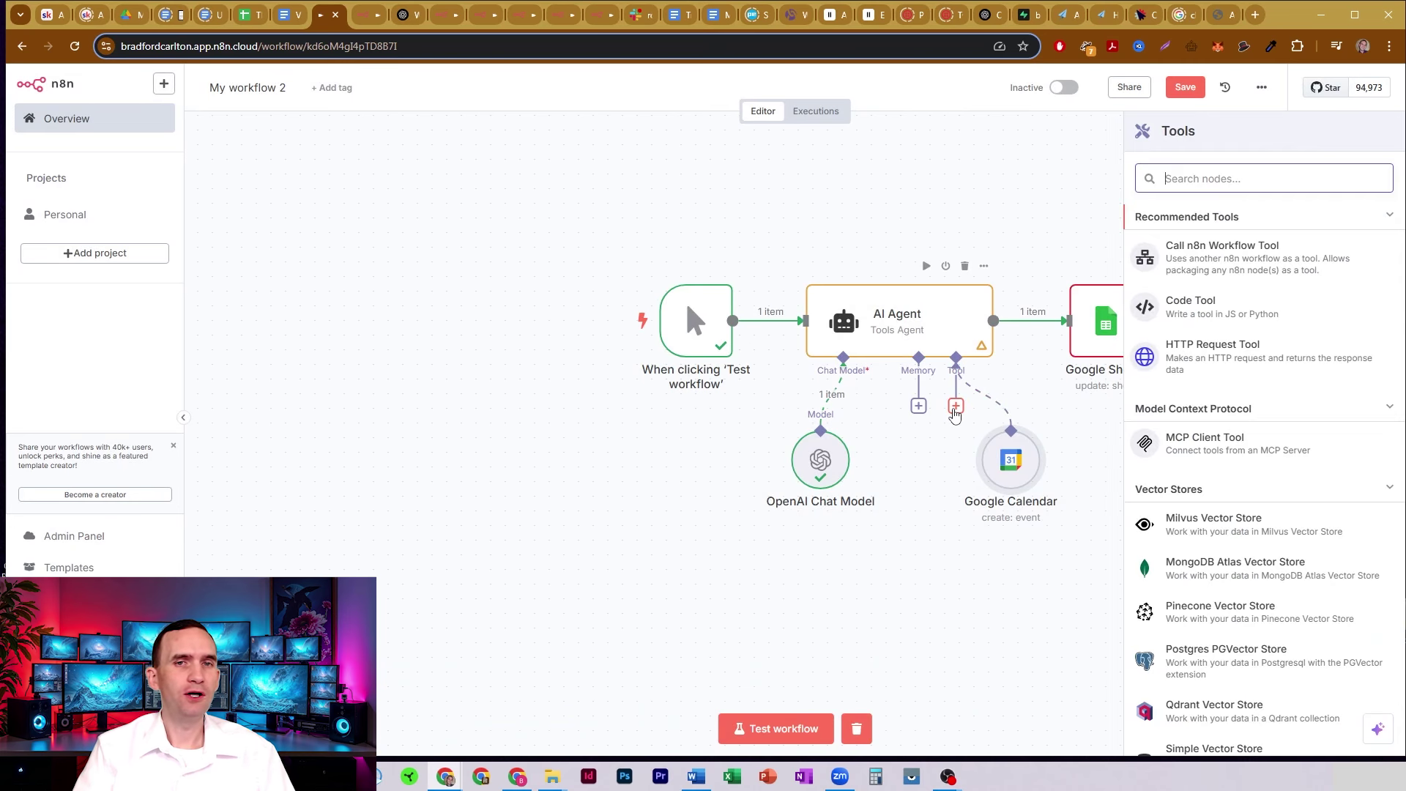
pyautogui.write('drive')
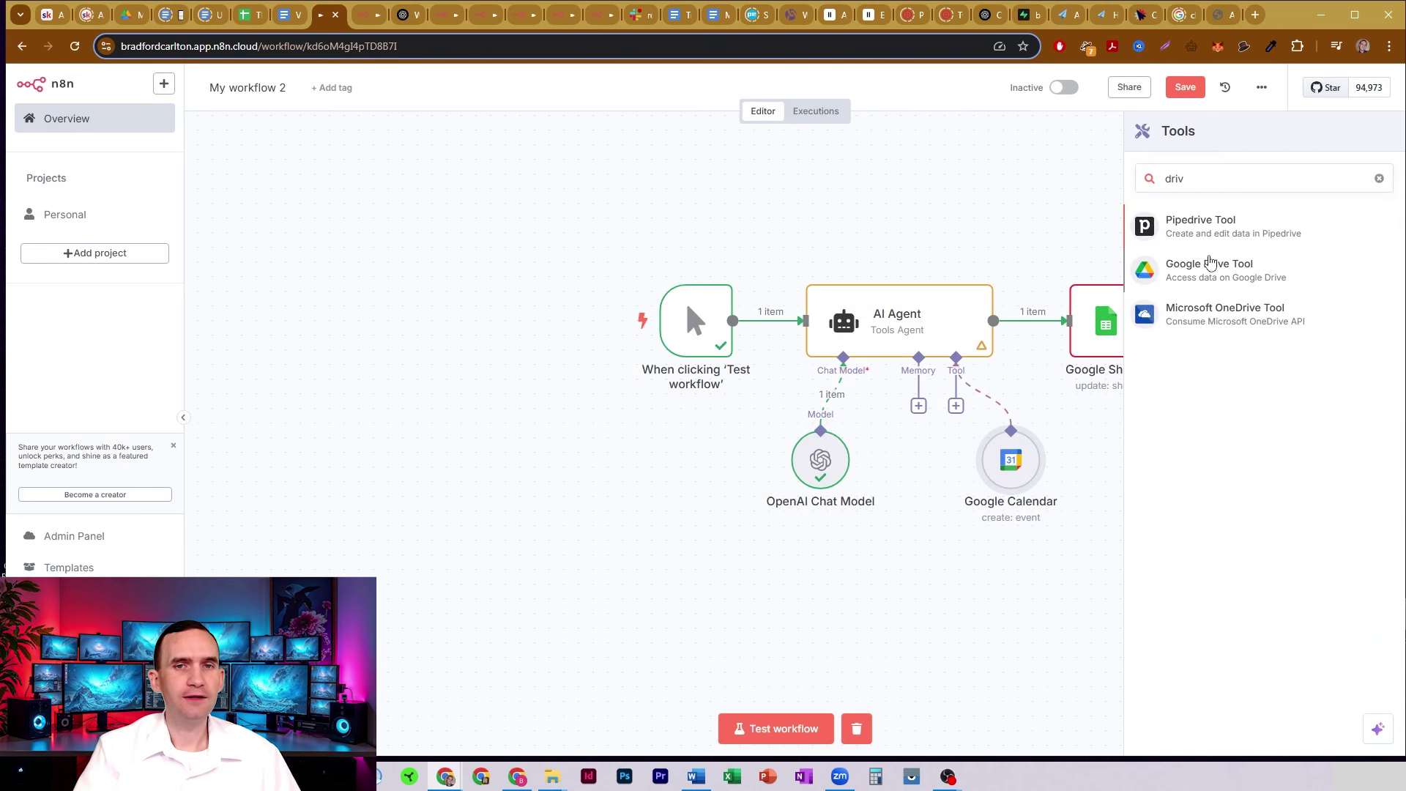
pyautogui.click(1207, 265)
pyautogui.press('Escape')
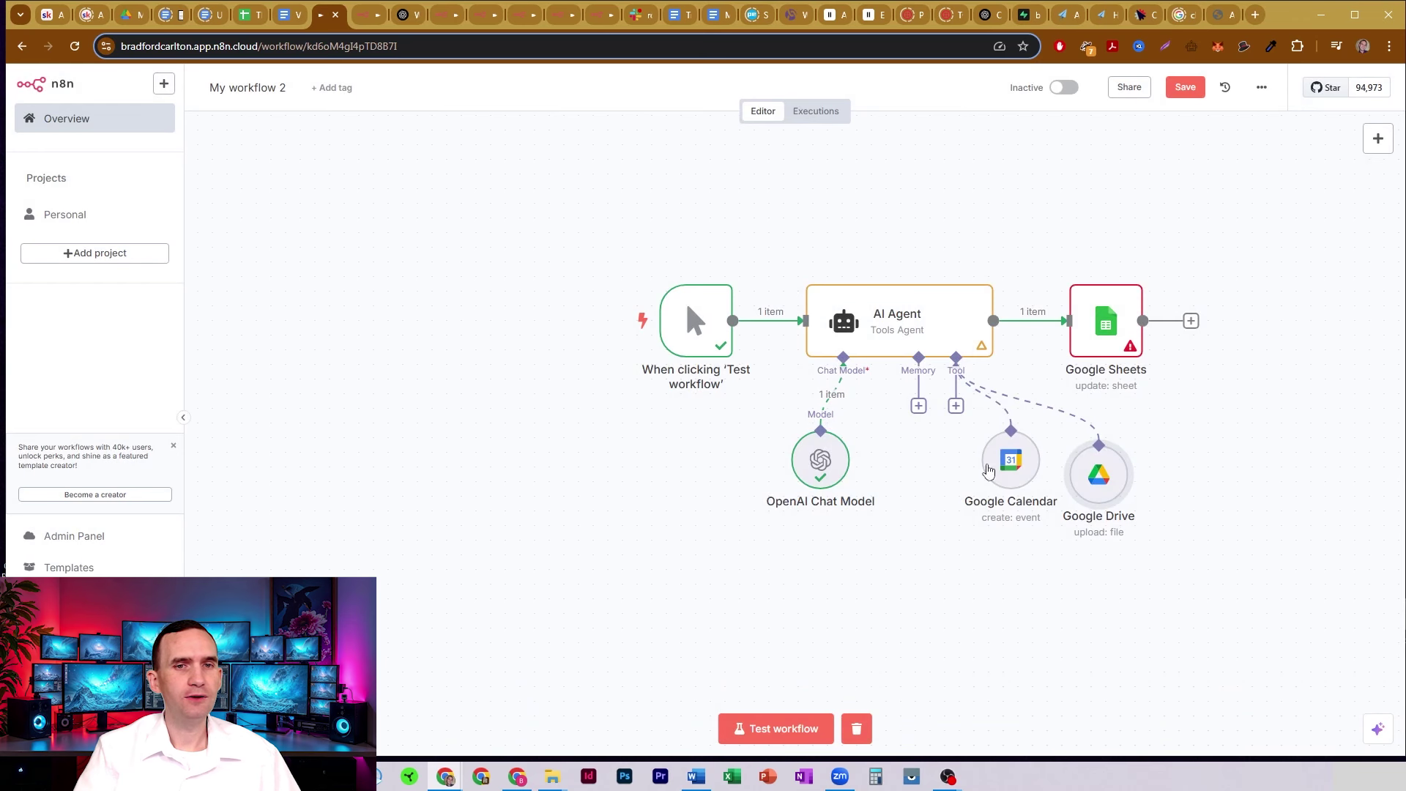
# Delete the Google Sheets node that follows the AI Agent and attach a Google Sheets tool to the agent instead.
pyautogui.press('Delete')
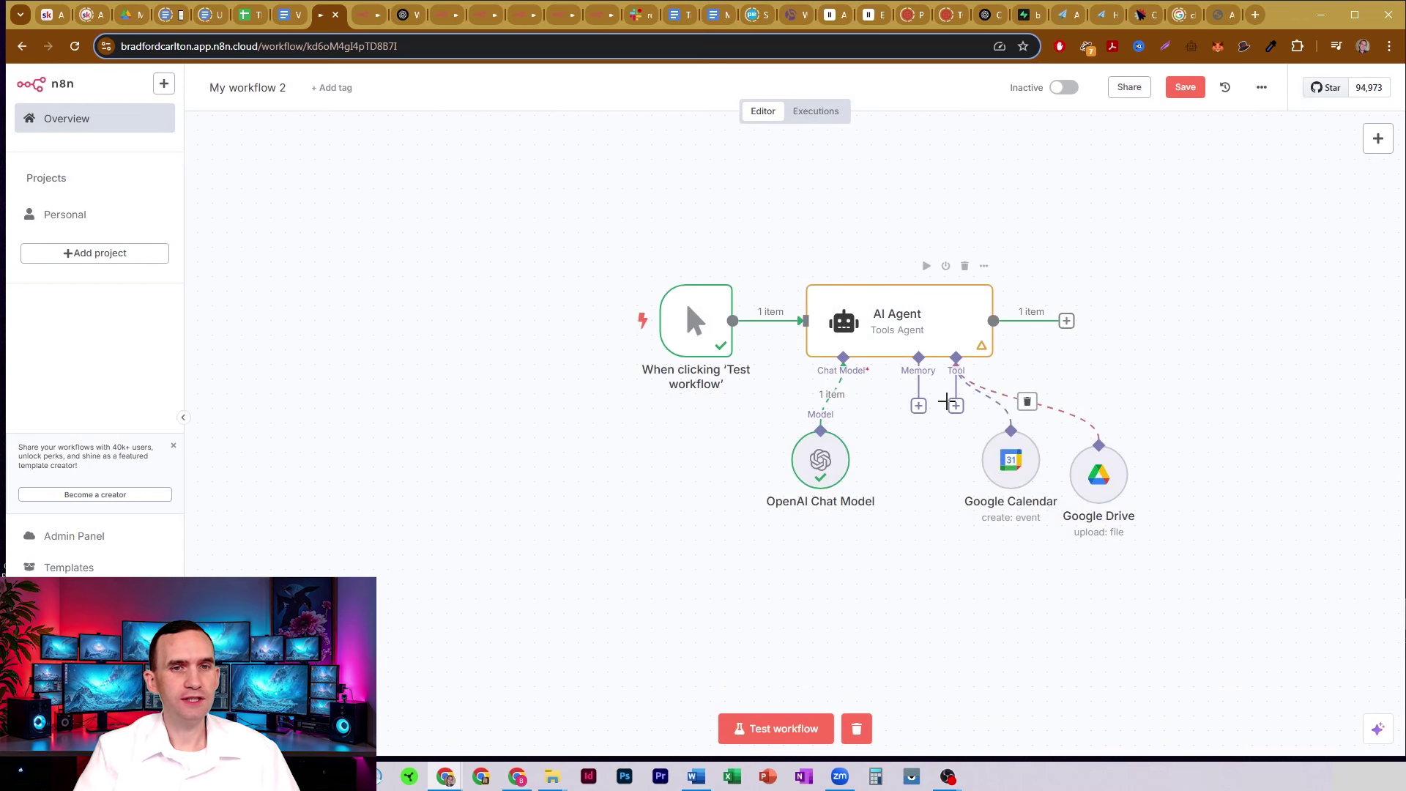
pyautogui.click(955, 406)
pyautogui.write('sheets')
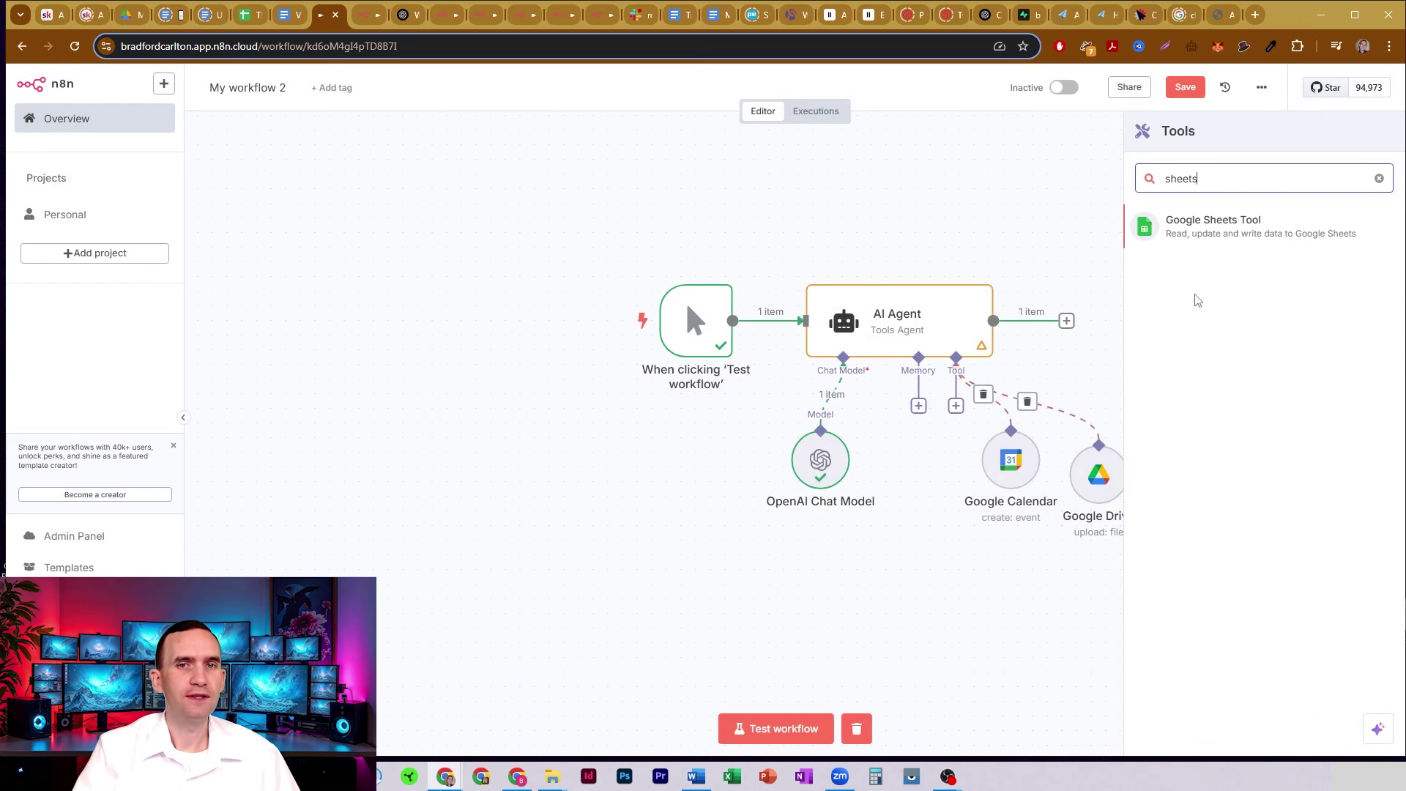
pyautogui.click(1215, 240)
pyautogui.click(932, 87)
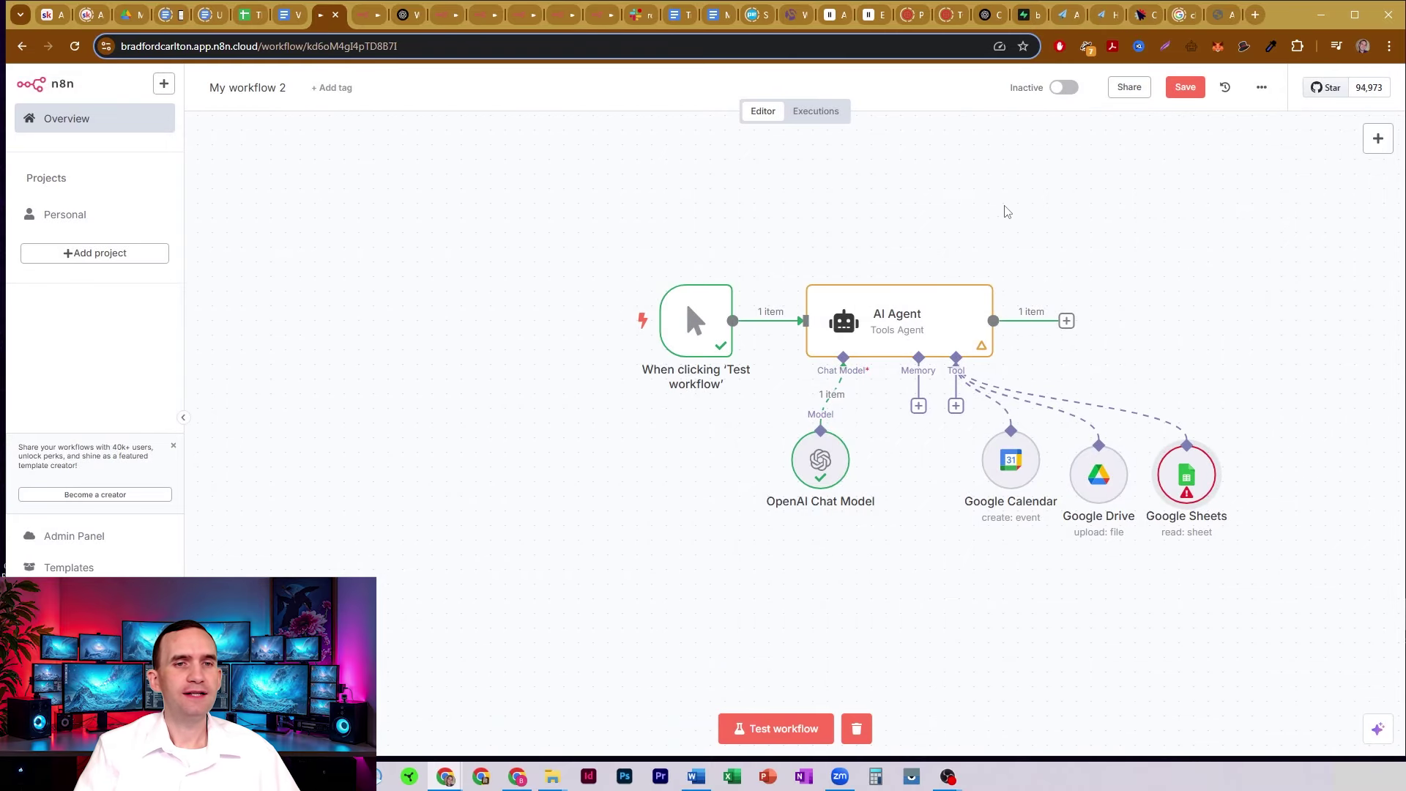
# Move the OpenAI Chat Model node further from the tools and line up it and Google Calendar with the tool row.
pyautogui.moveTo(809, 478); pyautogui.dragTo(736, 492)
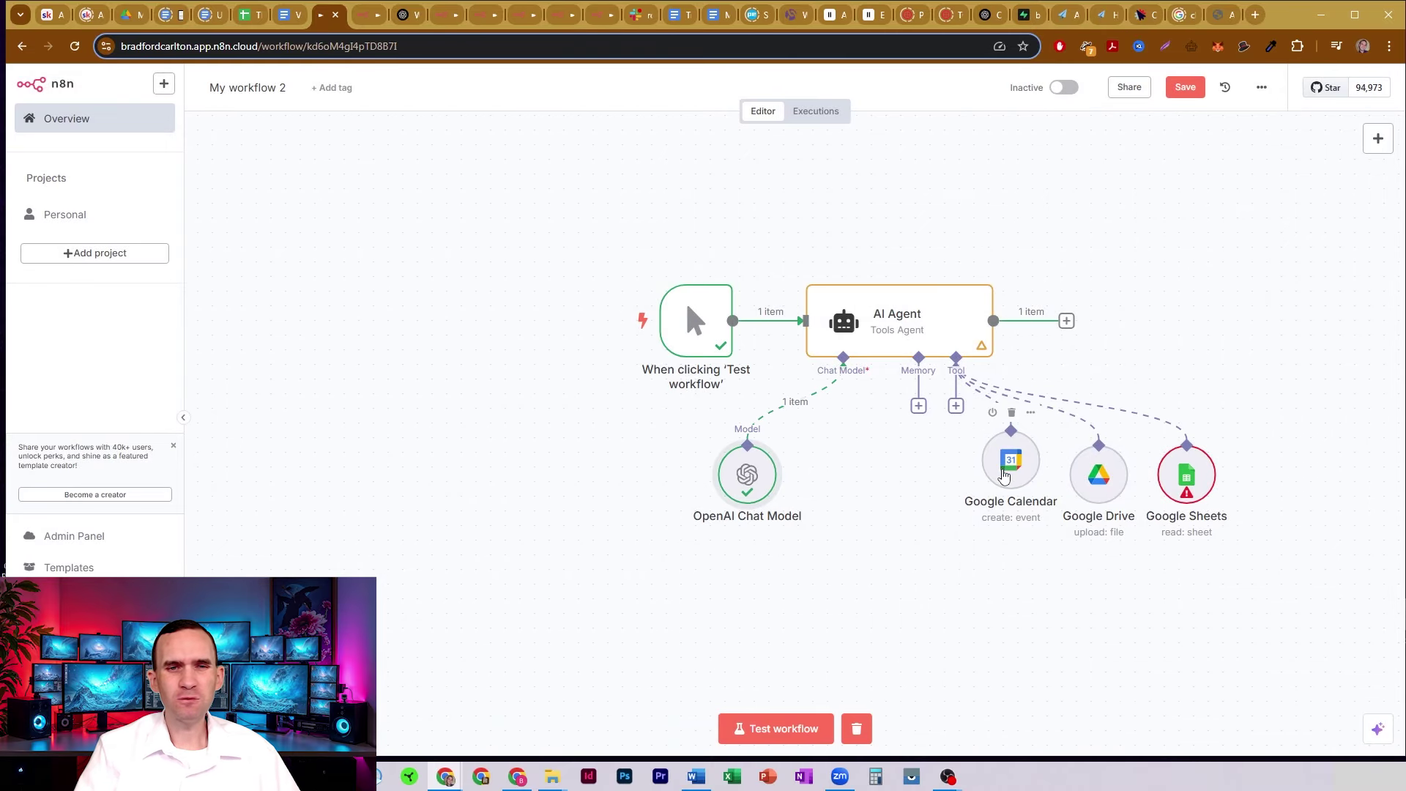
pyautogui.moveTo(990, 476); pyautogui.dragTo(990, 490)
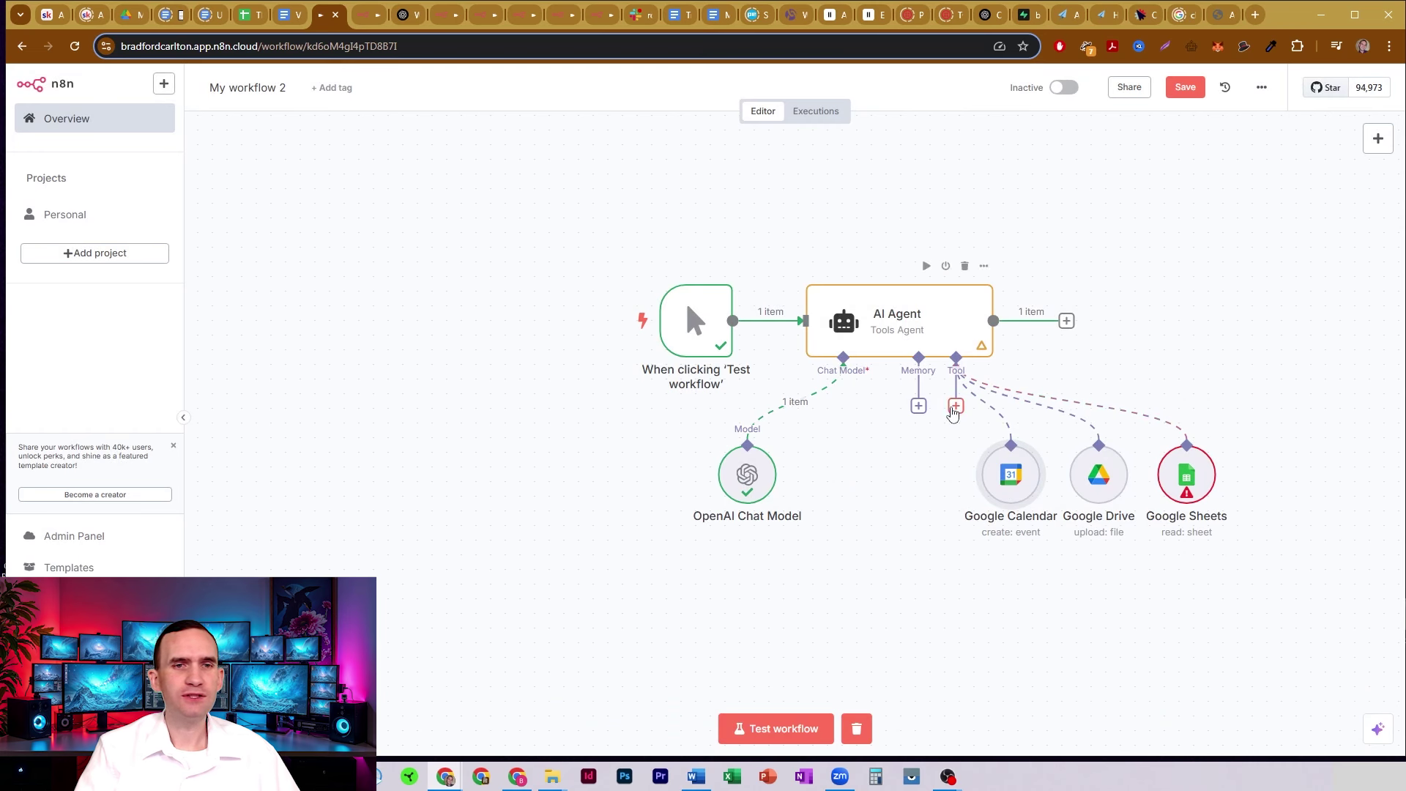
# Attach a Gmail tool to the AI Agent using the custom-domain account's Gmail credential.
pyautogui.click(955, 406)
pyautogui.write('gmail')
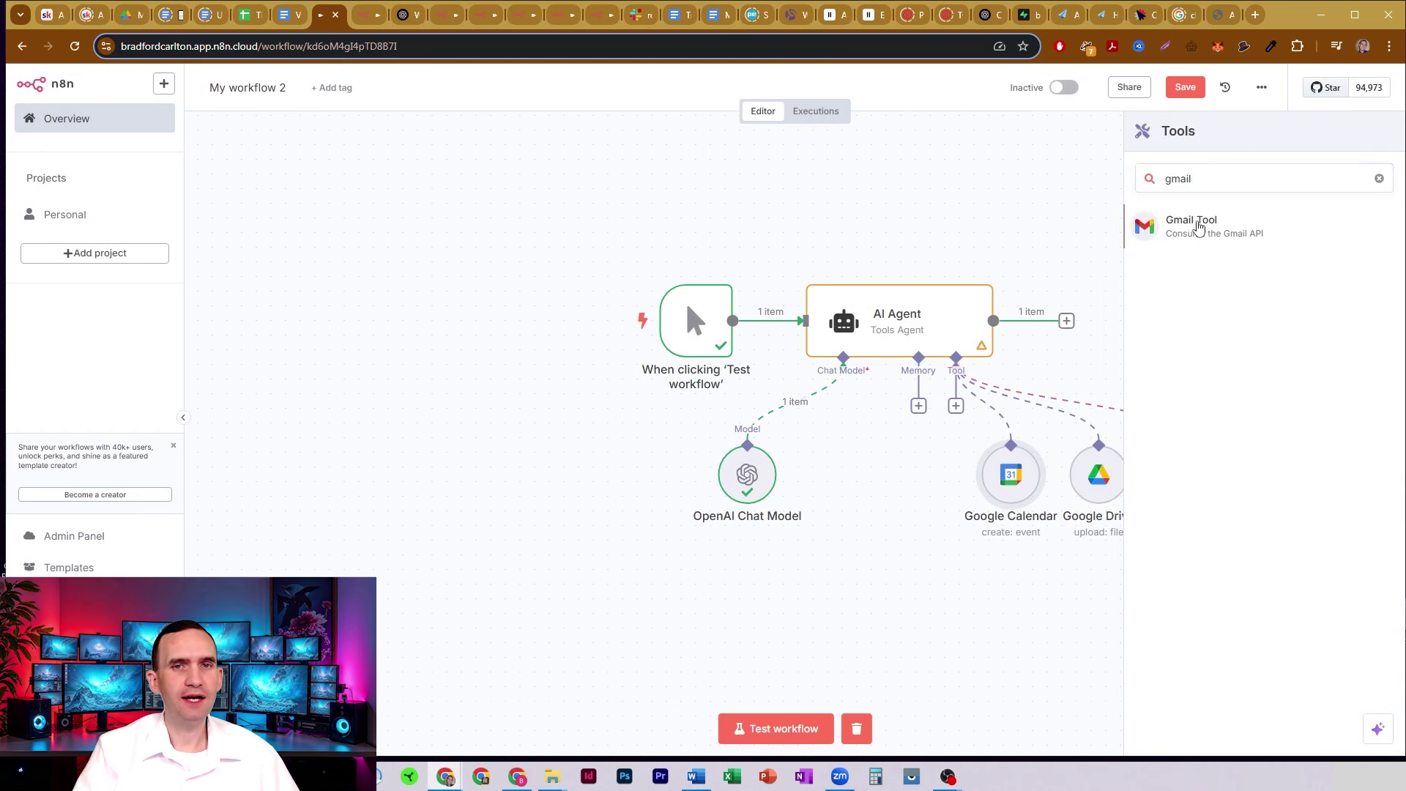
pyautogui.click(1202, 221)
pyautogui.click(753, 180)
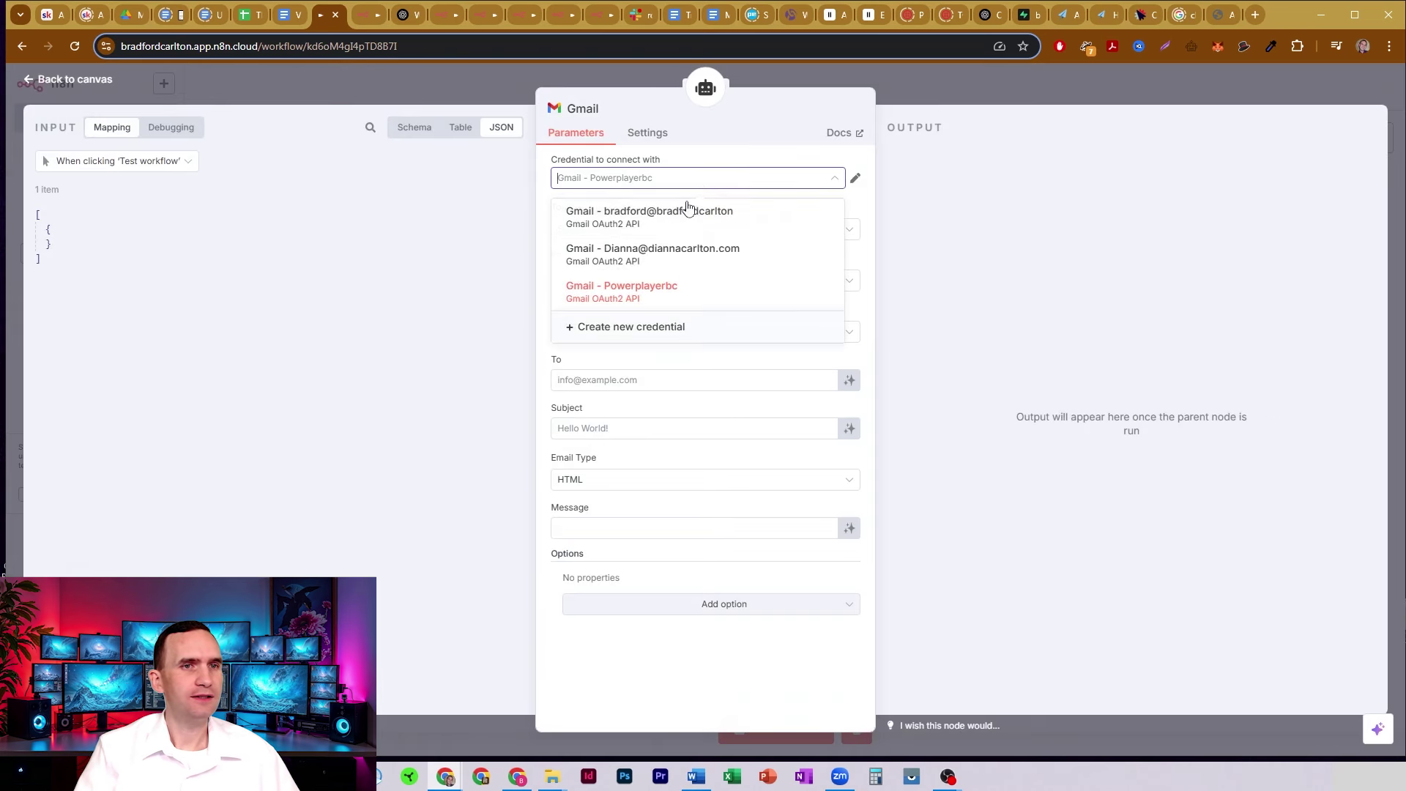
pyautogui.click(688, 208)
pyautogui.click(943, 90)
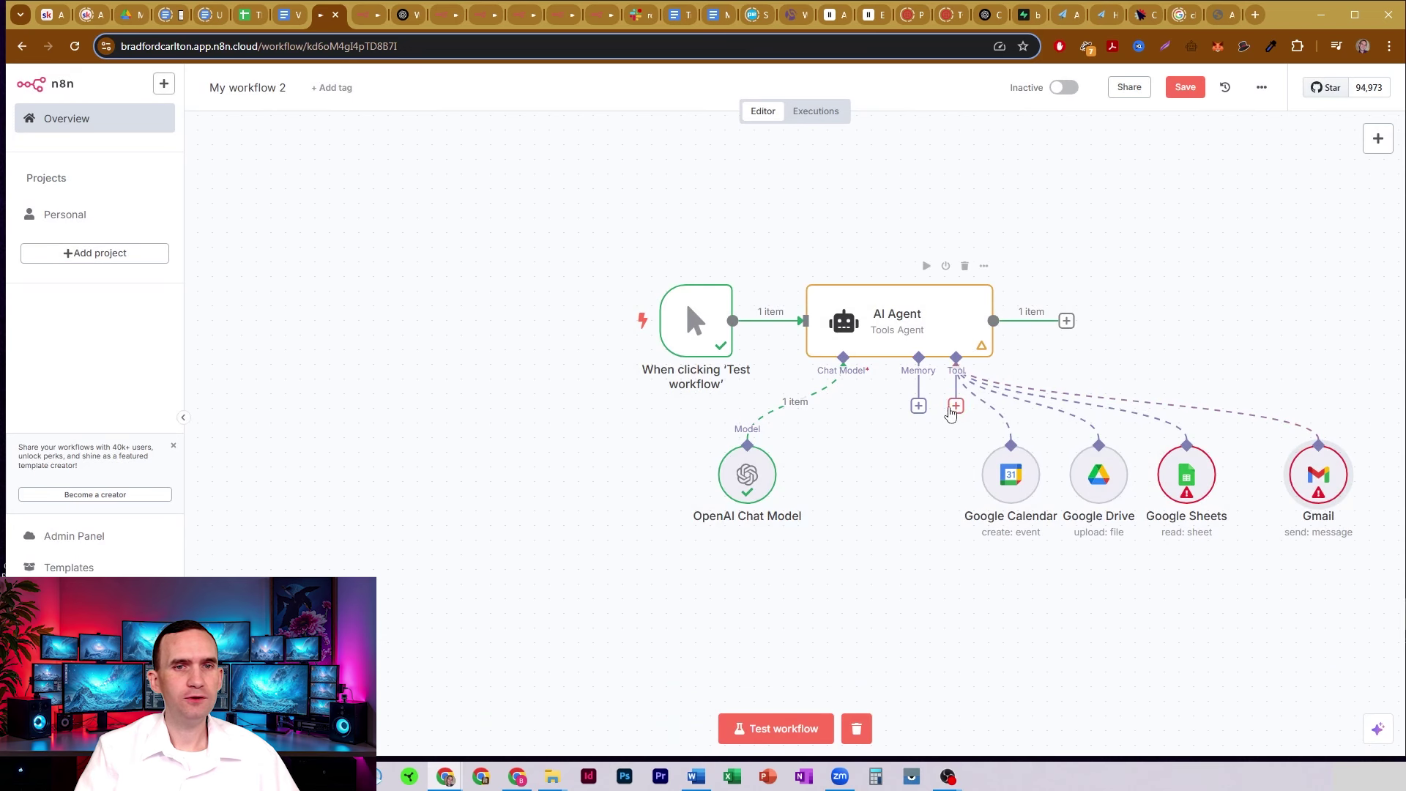
# Attach a Google Tasks tool to the AI Agent.
pyautogui.click(956, 406)
pyautogui.write('tasks')
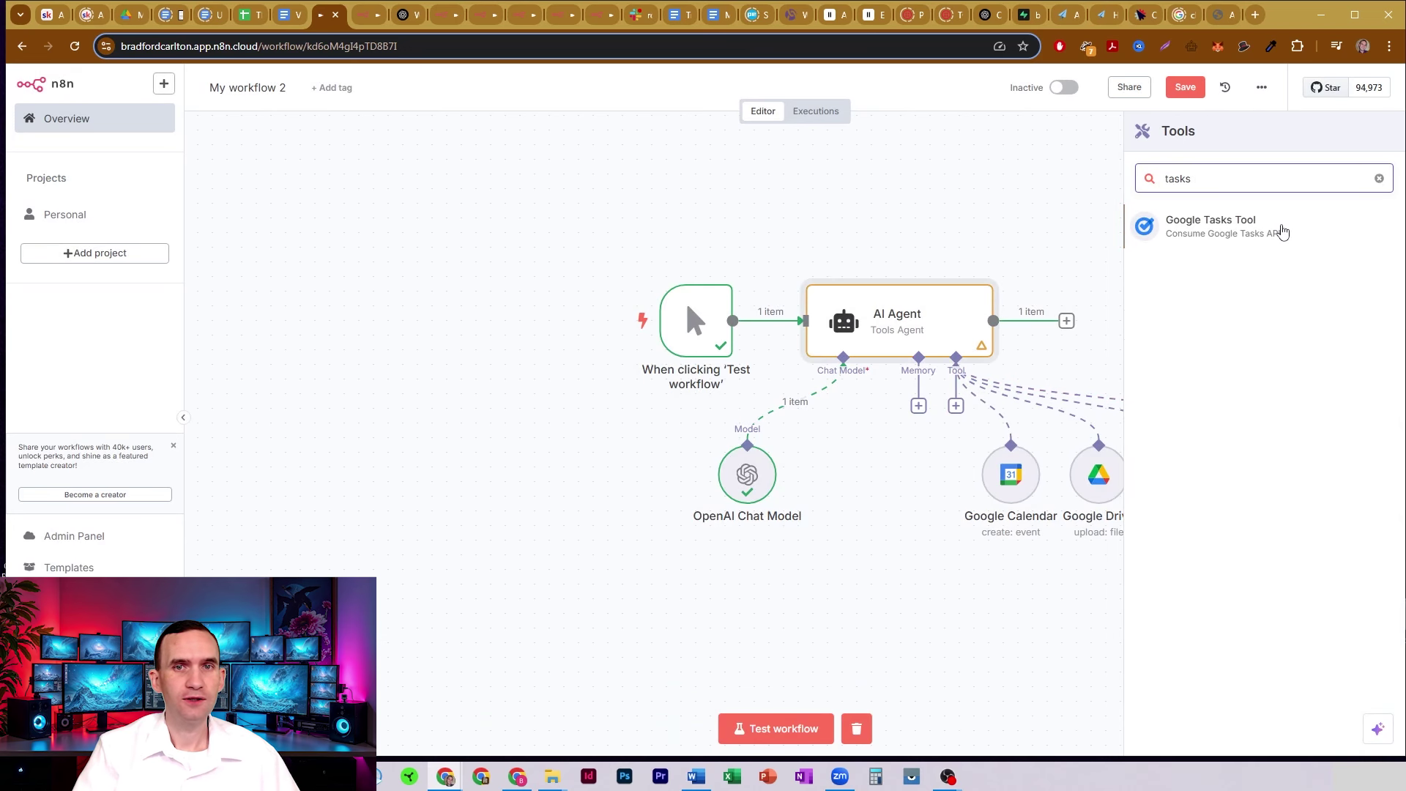
pyautogui.click(1283, 232)
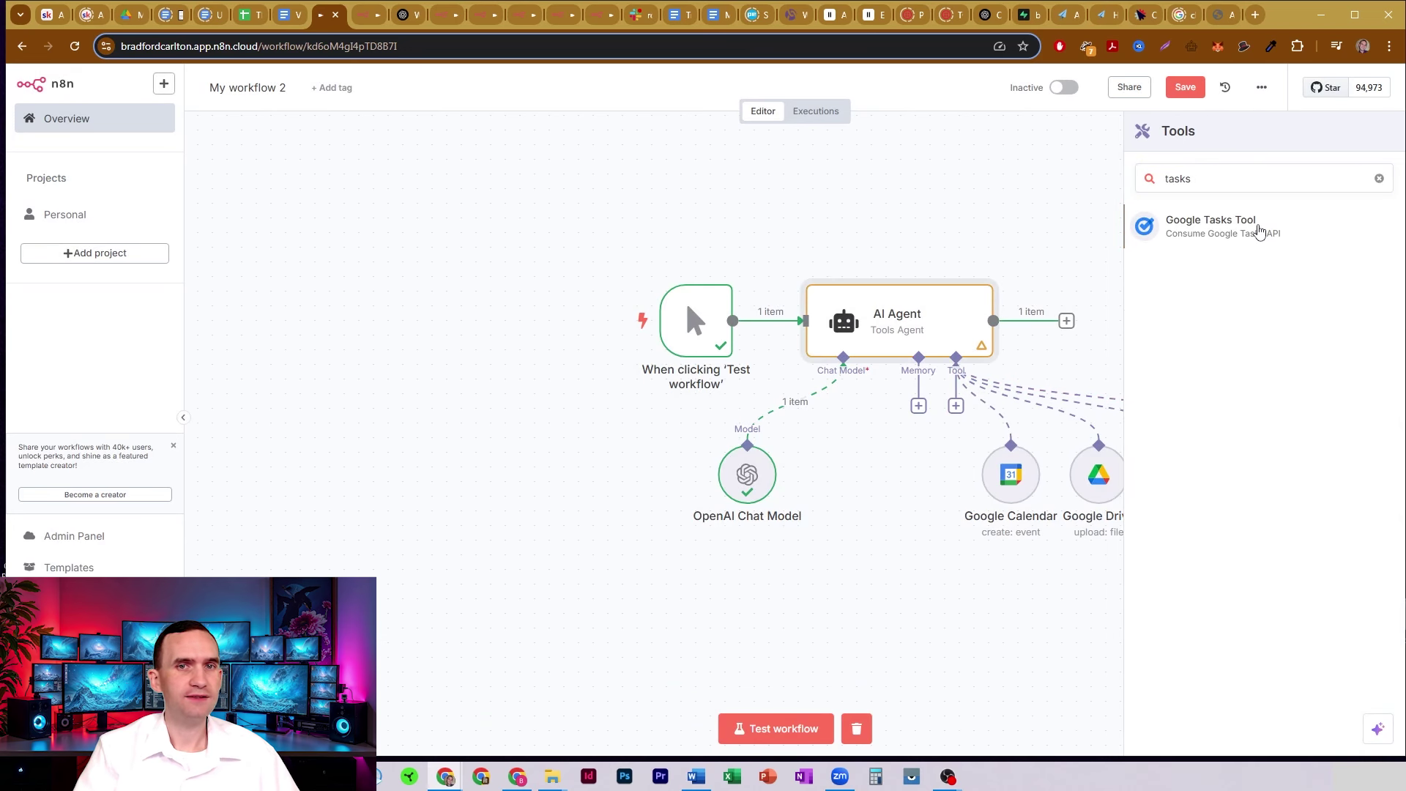
pyautogui.click(925, 89)
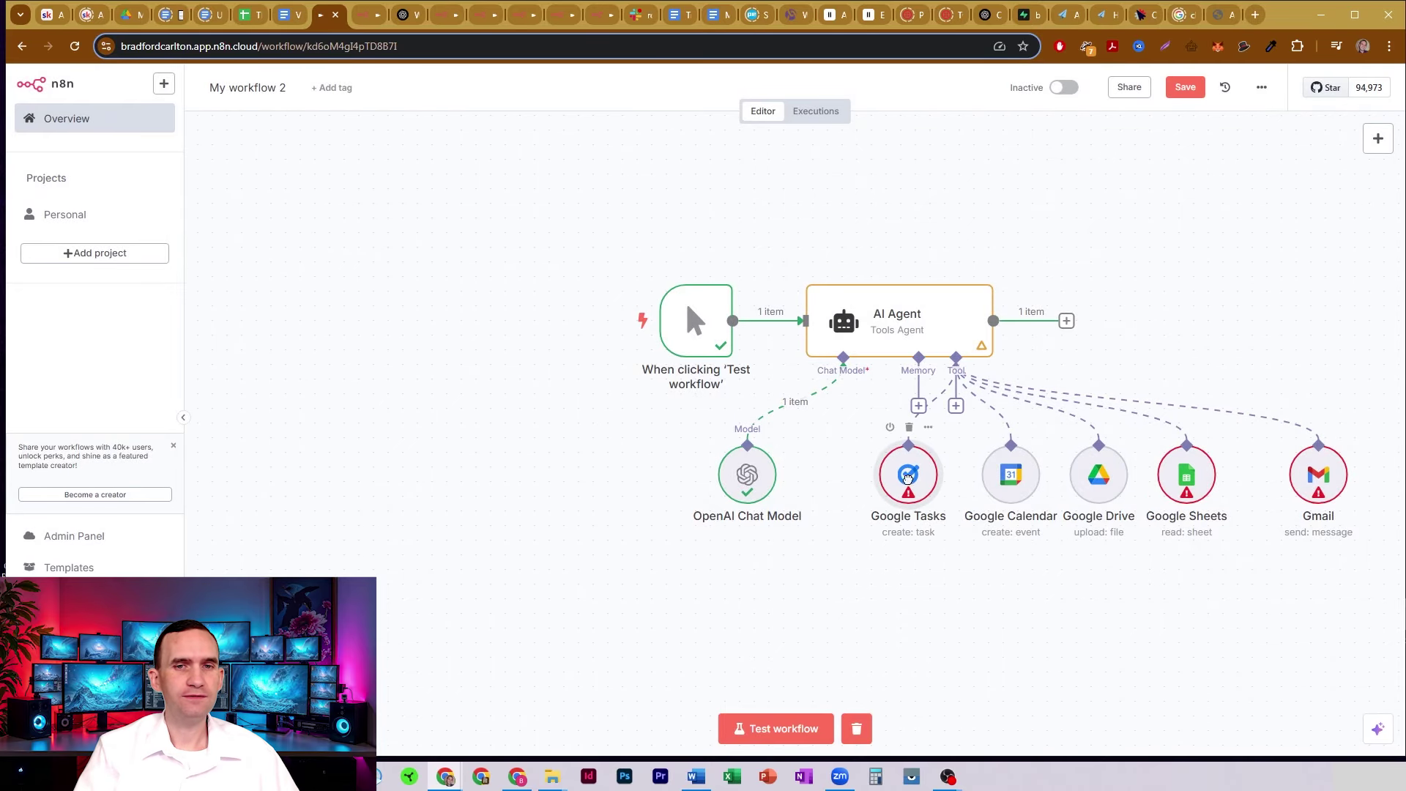
# Add a second AI Agent after the first one, with its prompt source set to Define below.
pyautogui.moveTo(1193, 279); pyautogui.dragTo(994, 252)
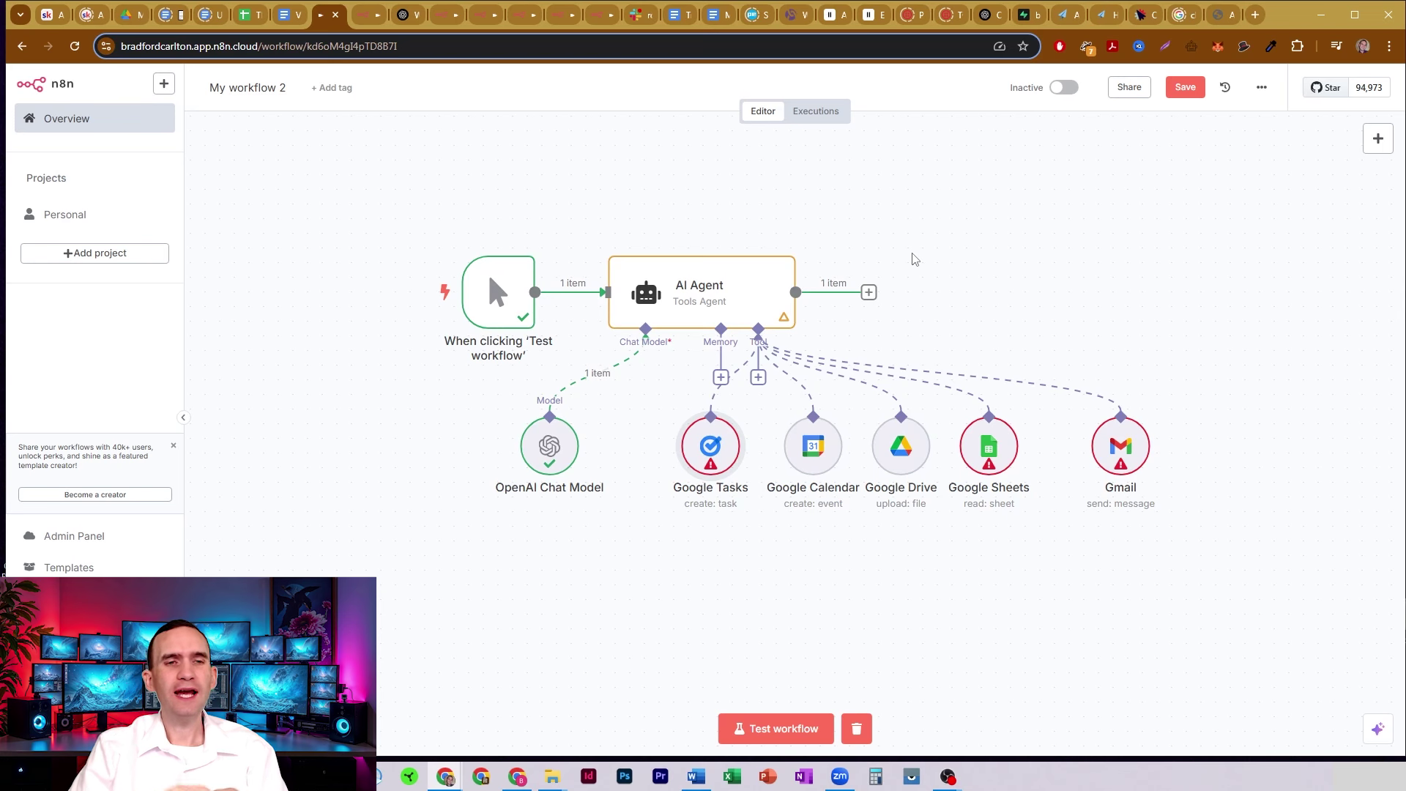
pyautogui.click(869, 293)
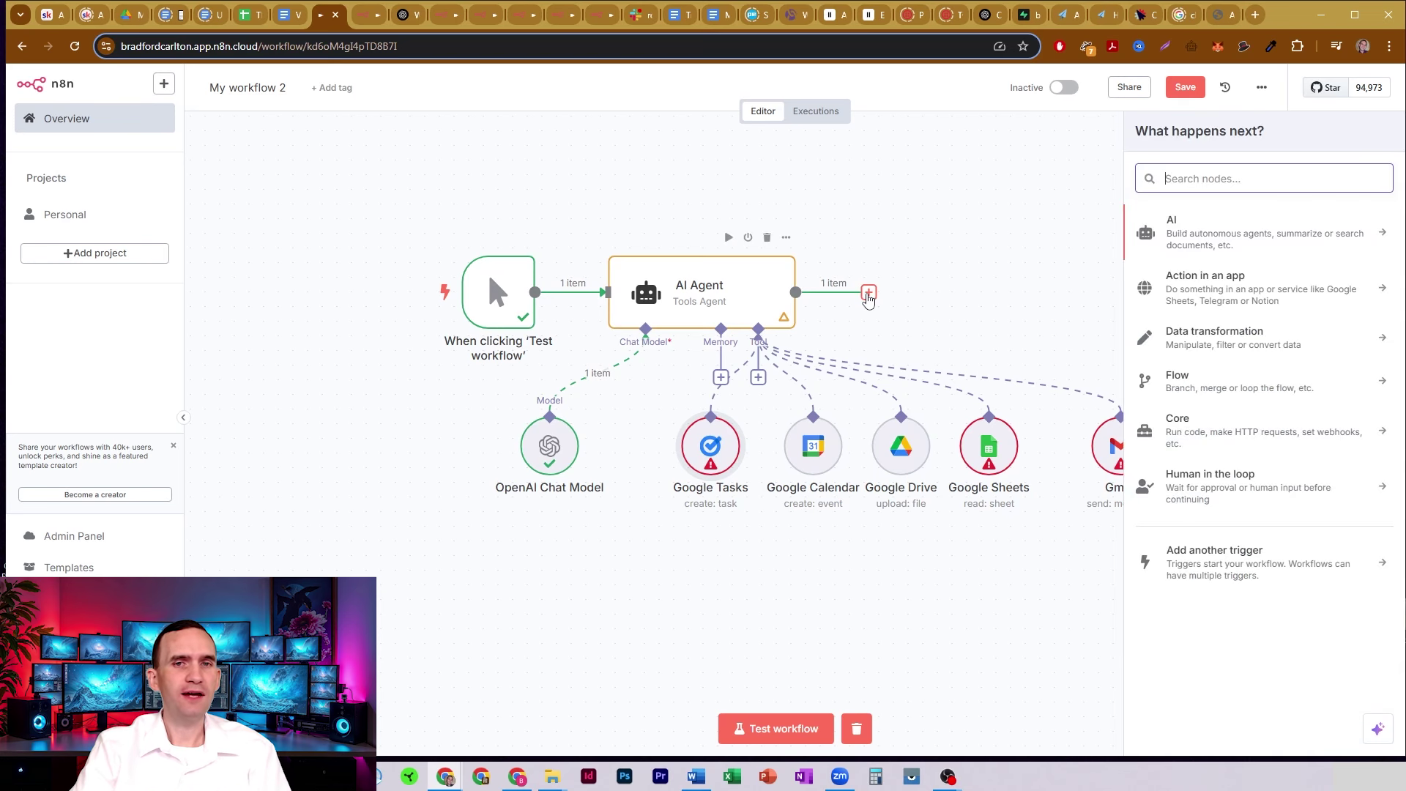
pyautogui.click(1221, 236)
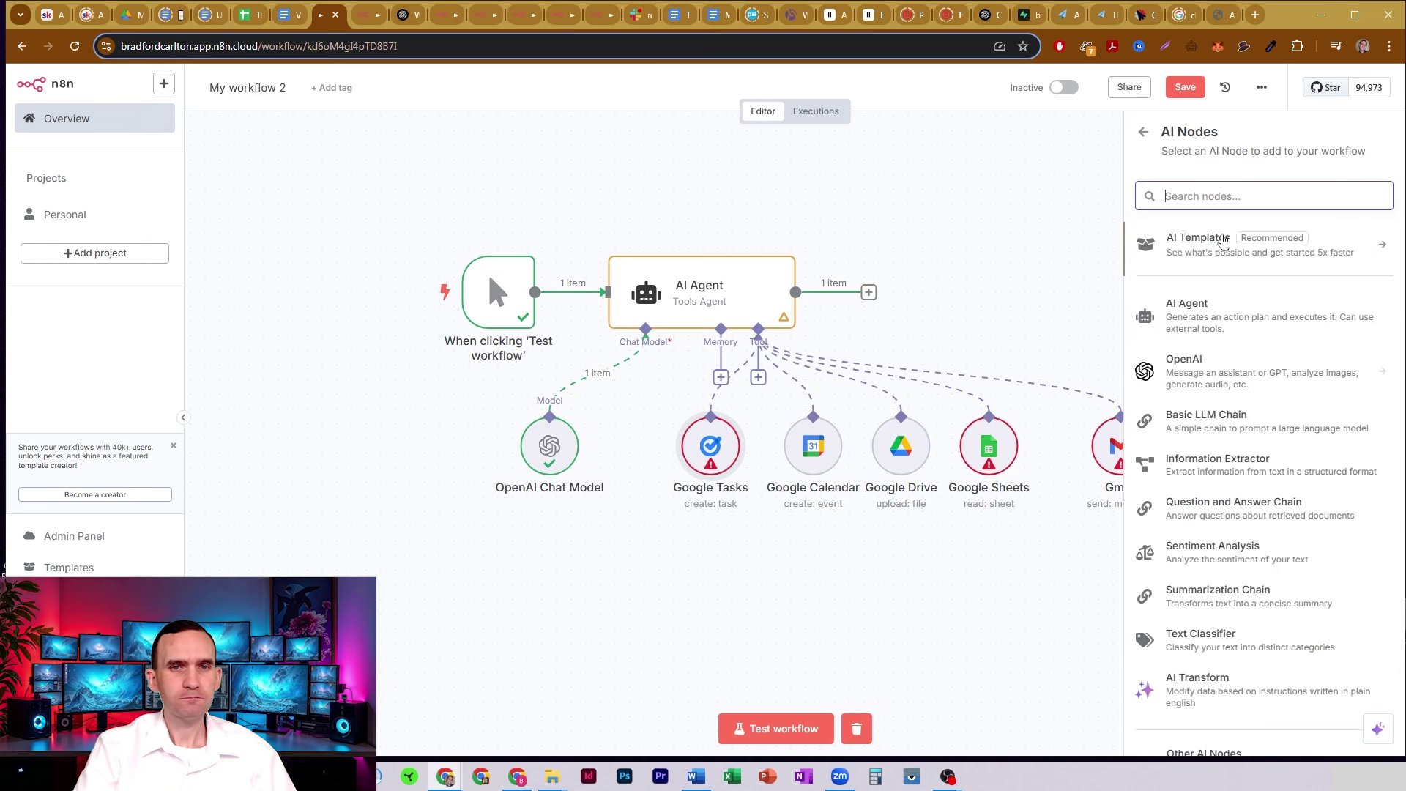
pyautogui.click(1253, 326)
pyautogui.click(757, 230)
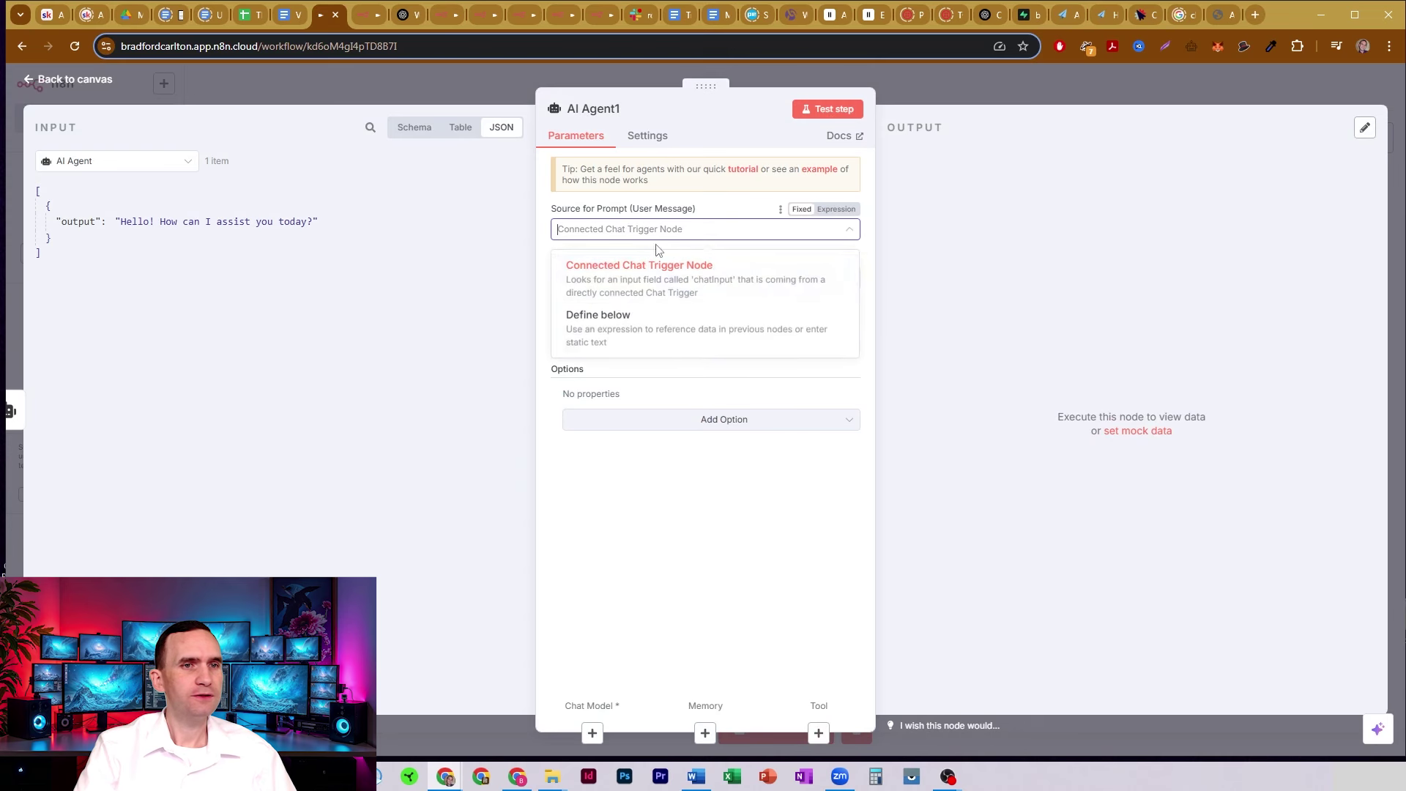
pyautogui.click(613, 317)
pyautogui.click(945, 97)
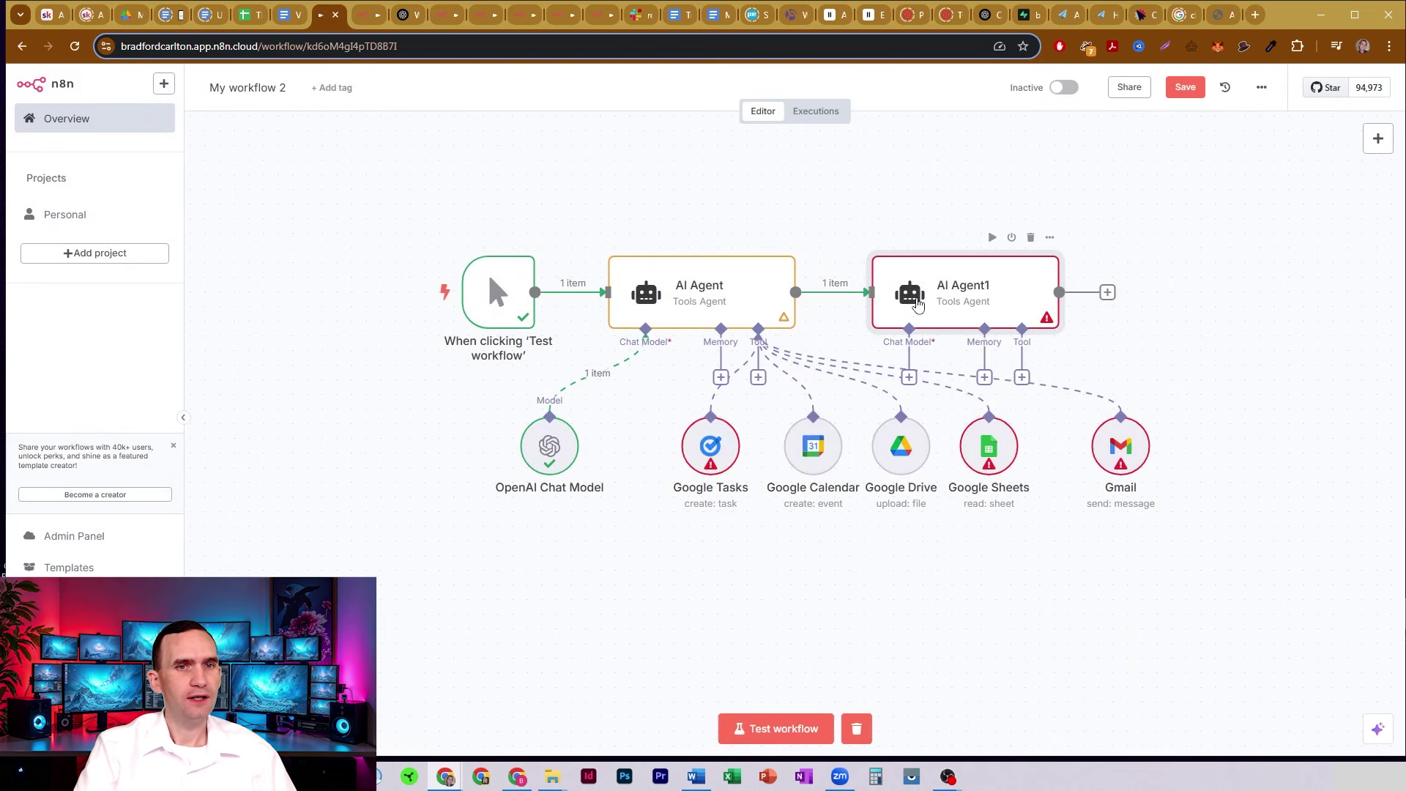
# Connect AI Agent1 to the existing OpenAI Chat Model and set the model to gpt-4.1-mini.
pyautogui.moveTo(906, 379); pyautogui.dragTo(546, 439)
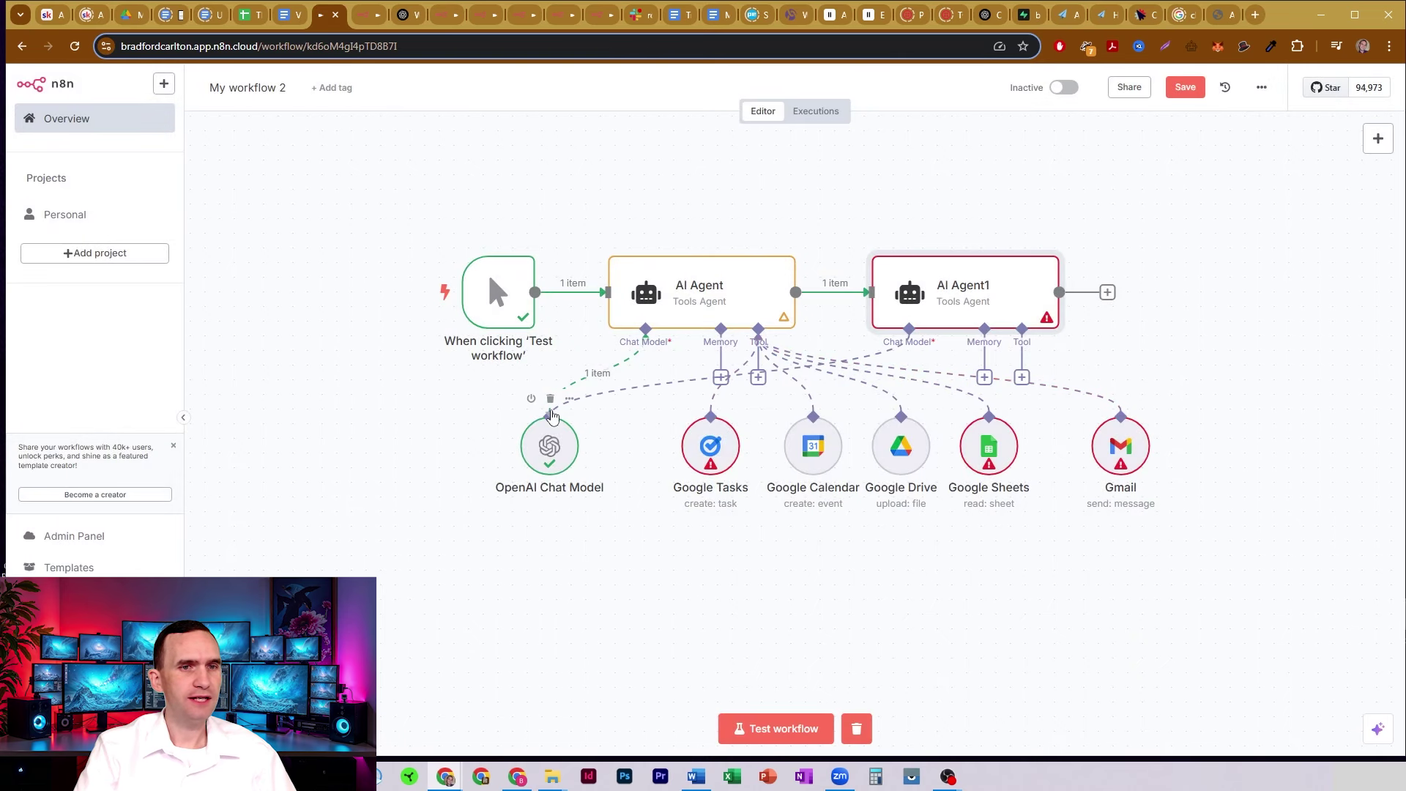
pyautogui.doubleClick(543, 441)
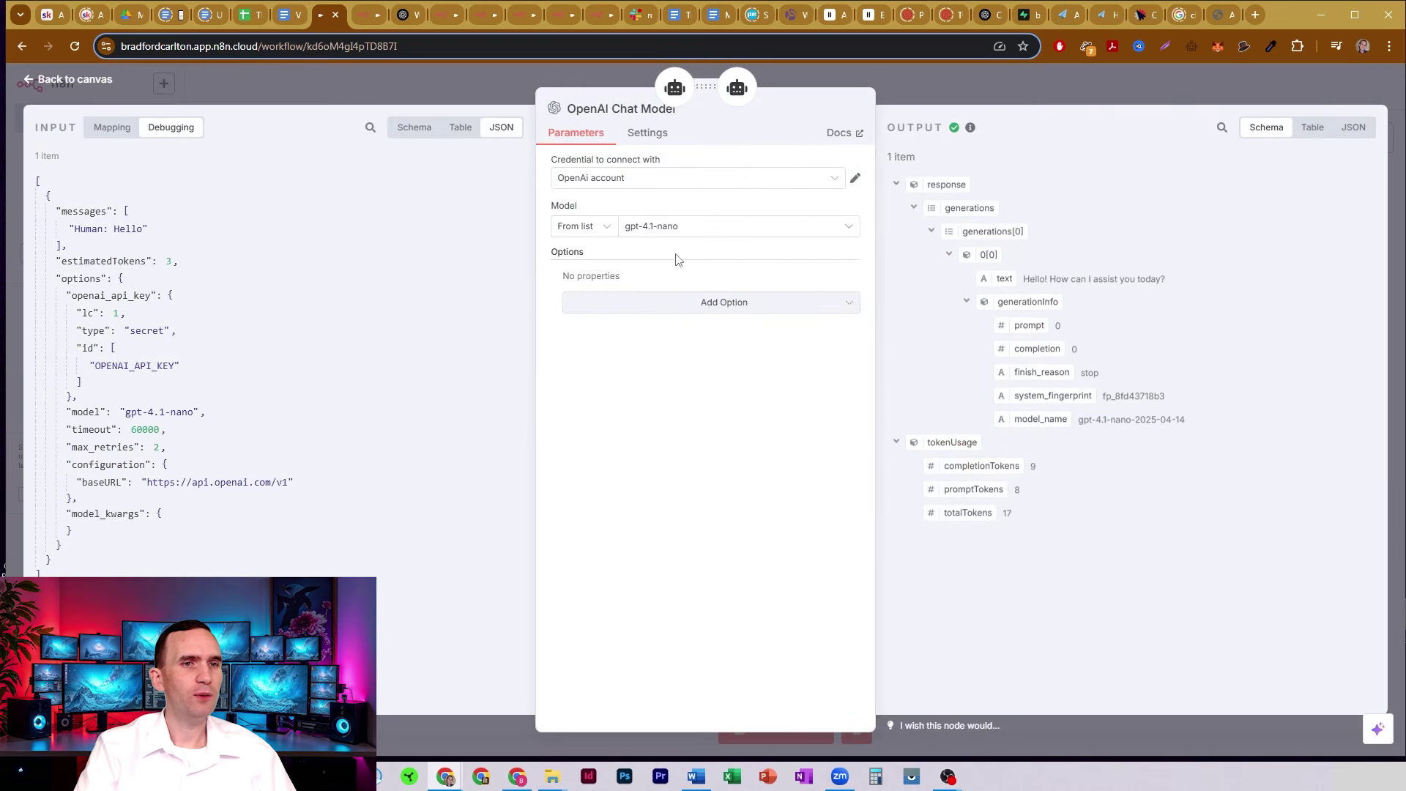
pyautogui.click(668, 227)
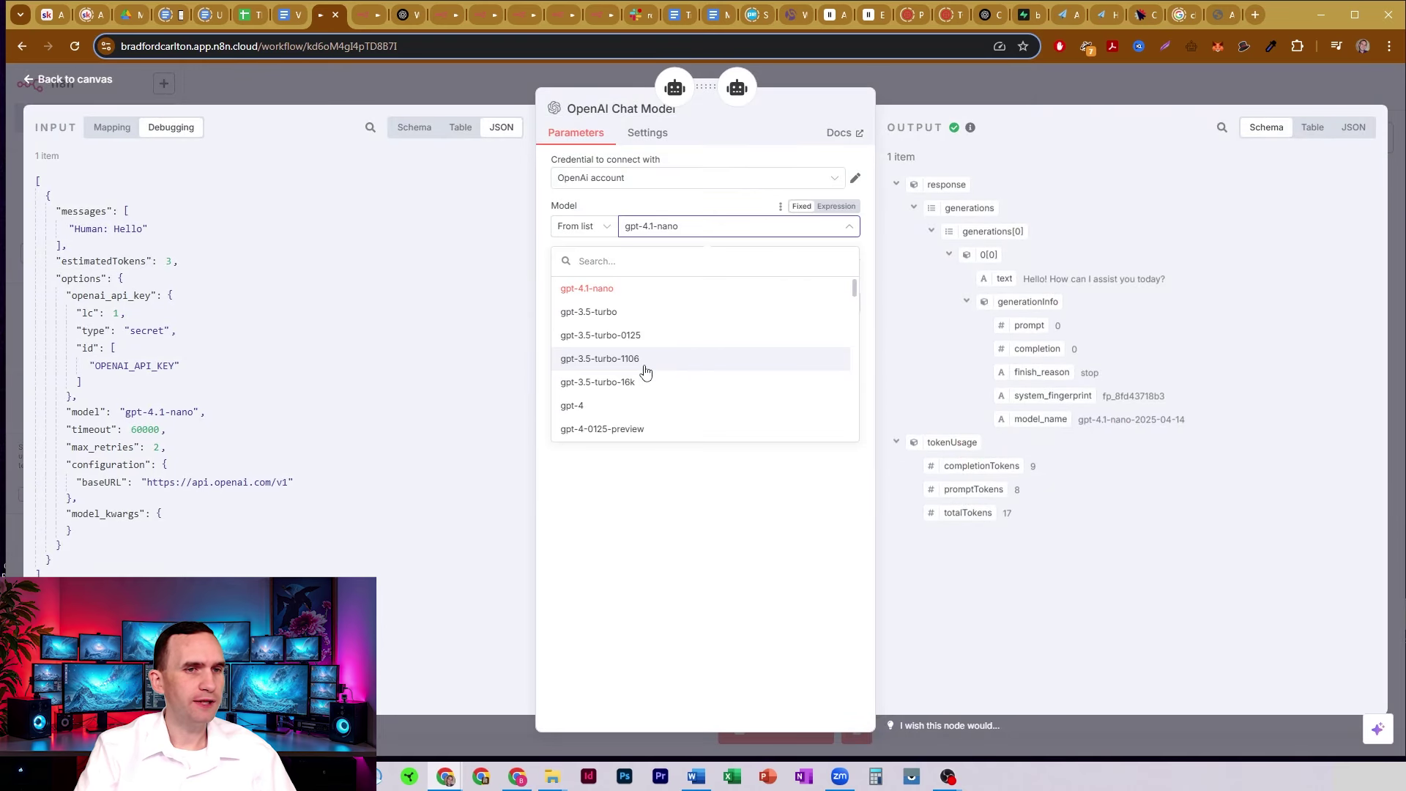
pyautogui.scroll(-5, 641, 373)
pyautogui.click(625, 397)
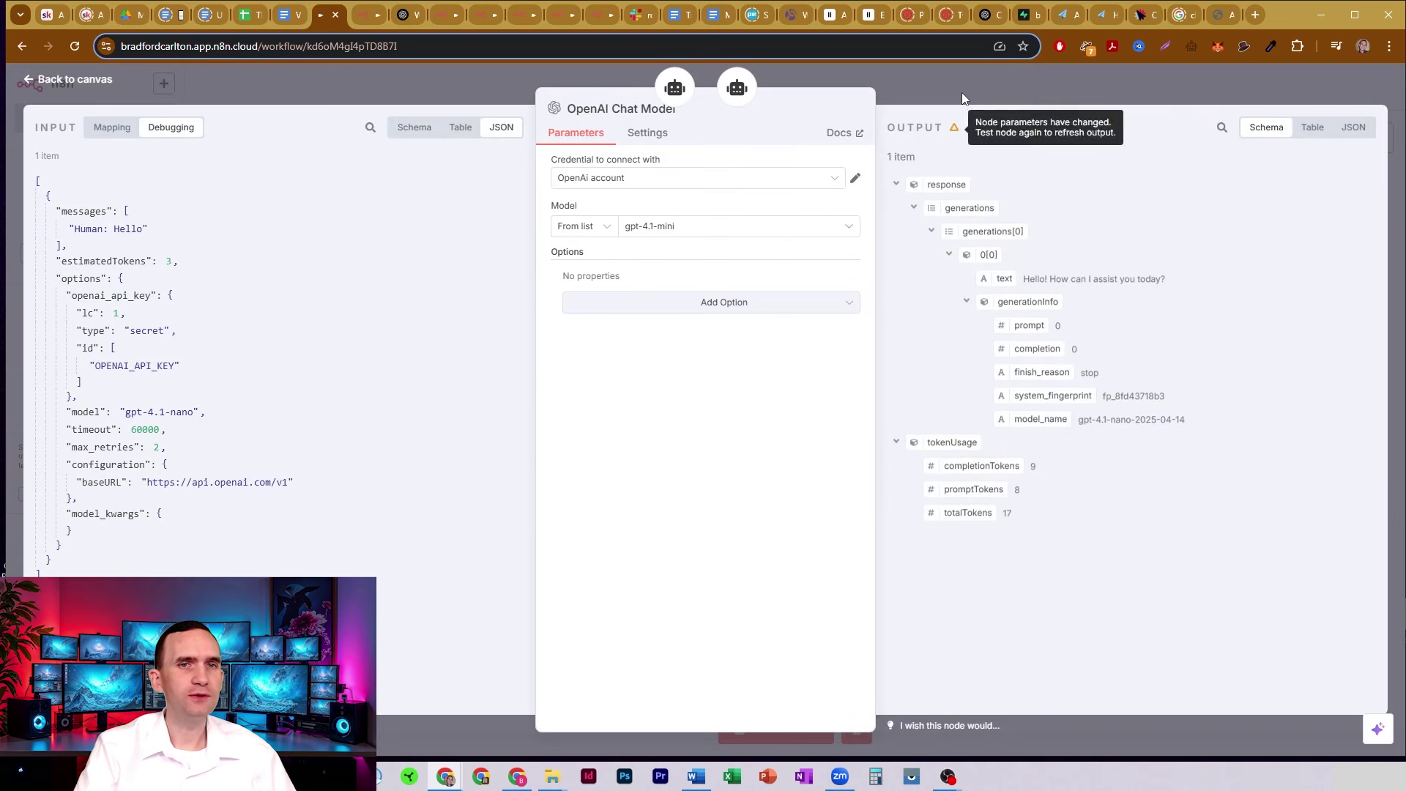
pyautogui.press('Escape')
# Reassign the Google Tasks tool from the first AI Agent to AI Agent1 and remove its old connection.
pyautogui.moveTo(711, 460); pyautogui.dragTo(1022, 331)
pyautogui.click(727, 419)
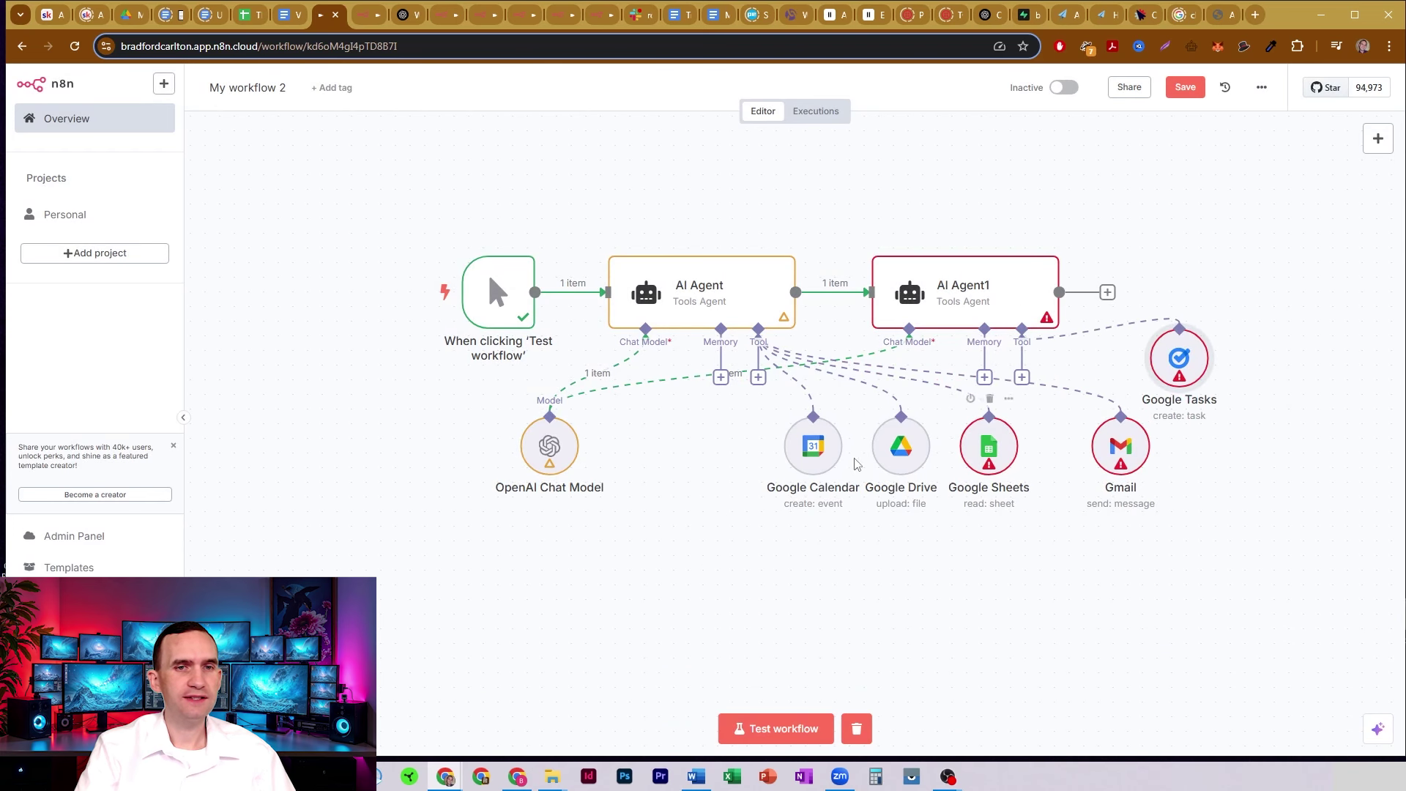
# Group the first agent's tools by placing Gmail beside Google Calendar, with Google Sheets and Google Drive beneath them.
pyautogui.moveTo(1101, 467); pyautogui.dragTo(705, 467)
pyautogui.moveTo(989, 443); pyautogui.dragTo(727, 558)
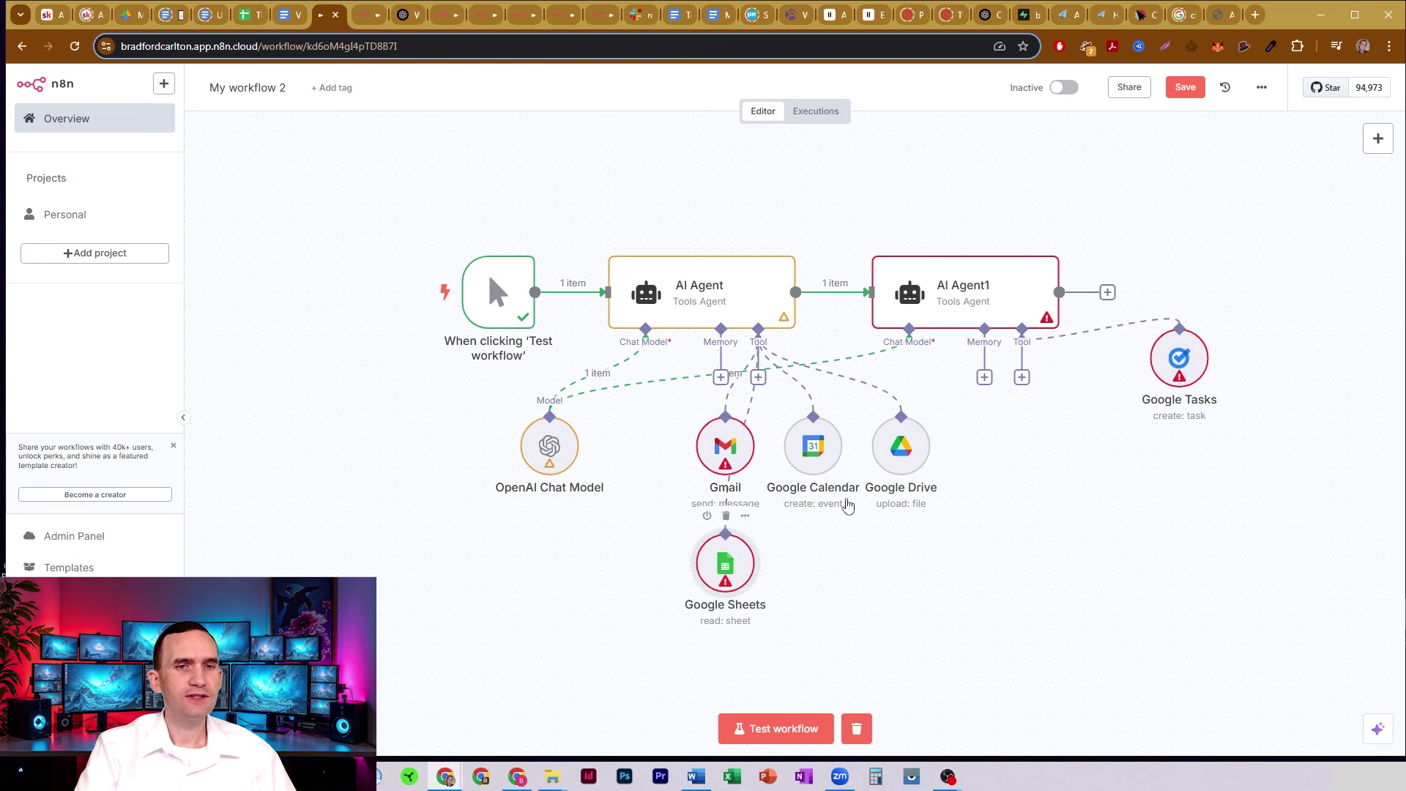
pyautogui.moveTo(903, 439); pyautogui.dragTo(815, 558)
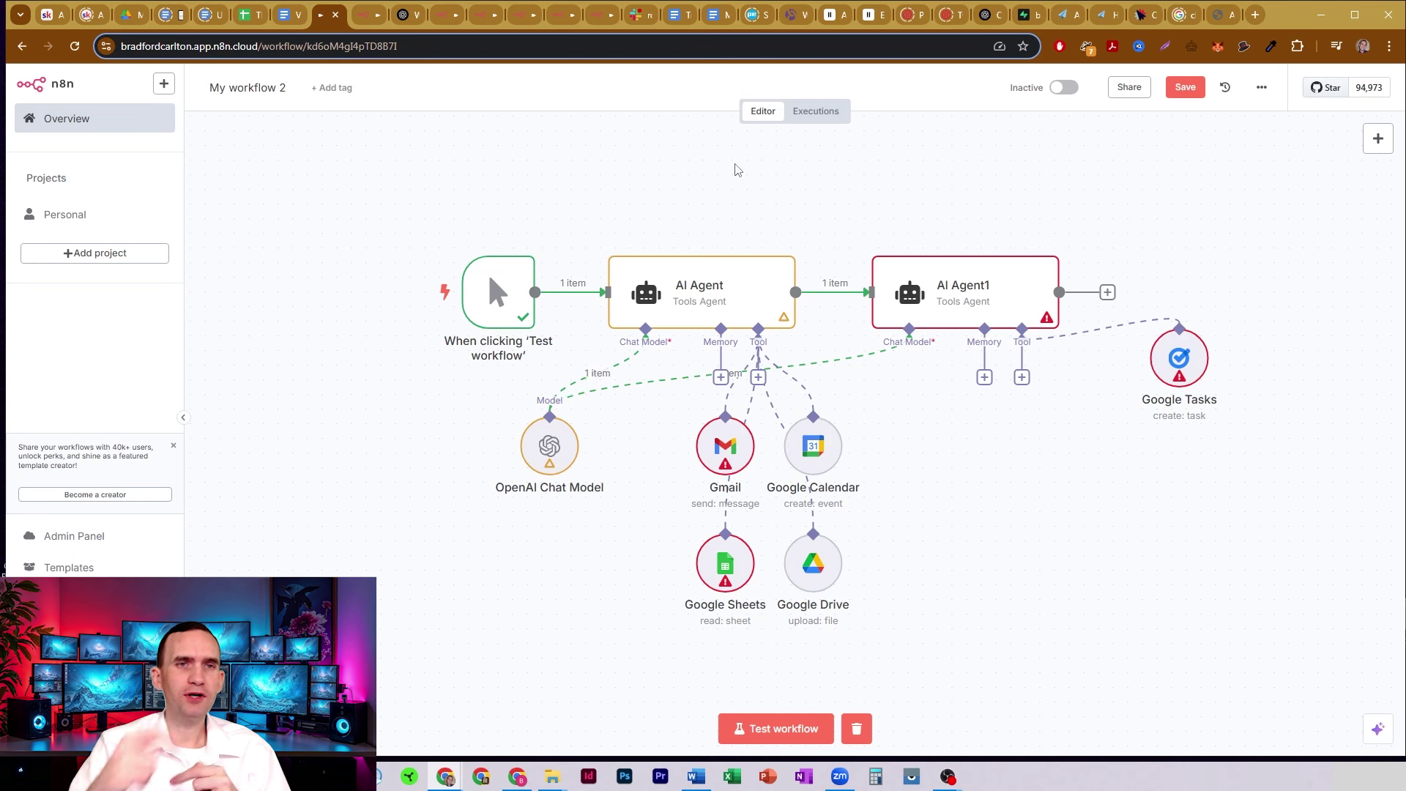
# Disconnect the Google Calendar, Google Drive and Google Sheets tools from the first AI Agent and move them below AI Agent1.
pyautogui.moveTo(813, 446); pyautogui.dragTo(1018, 489)
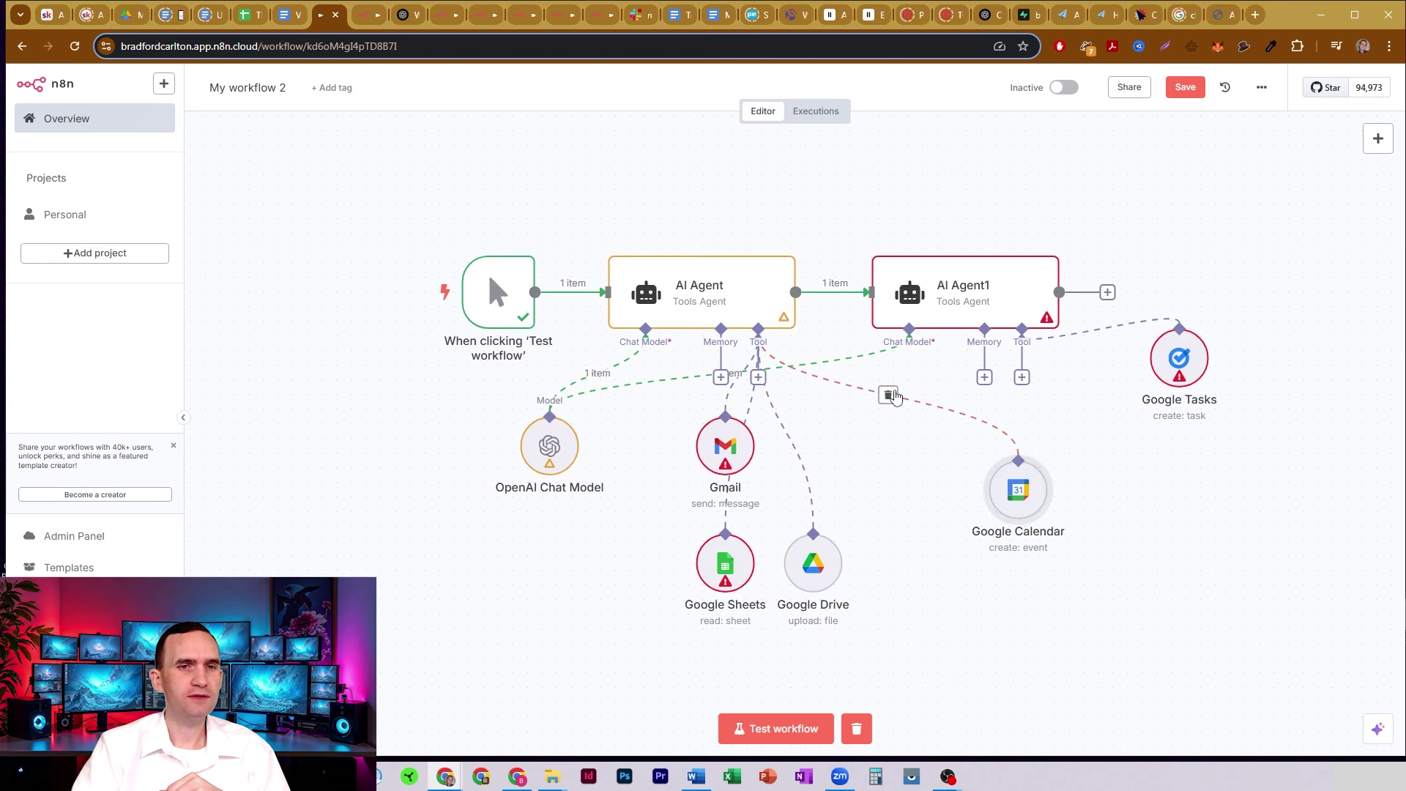
pyautogui.moveTo(812, 560); pyautogui.dragTo(885, 575)
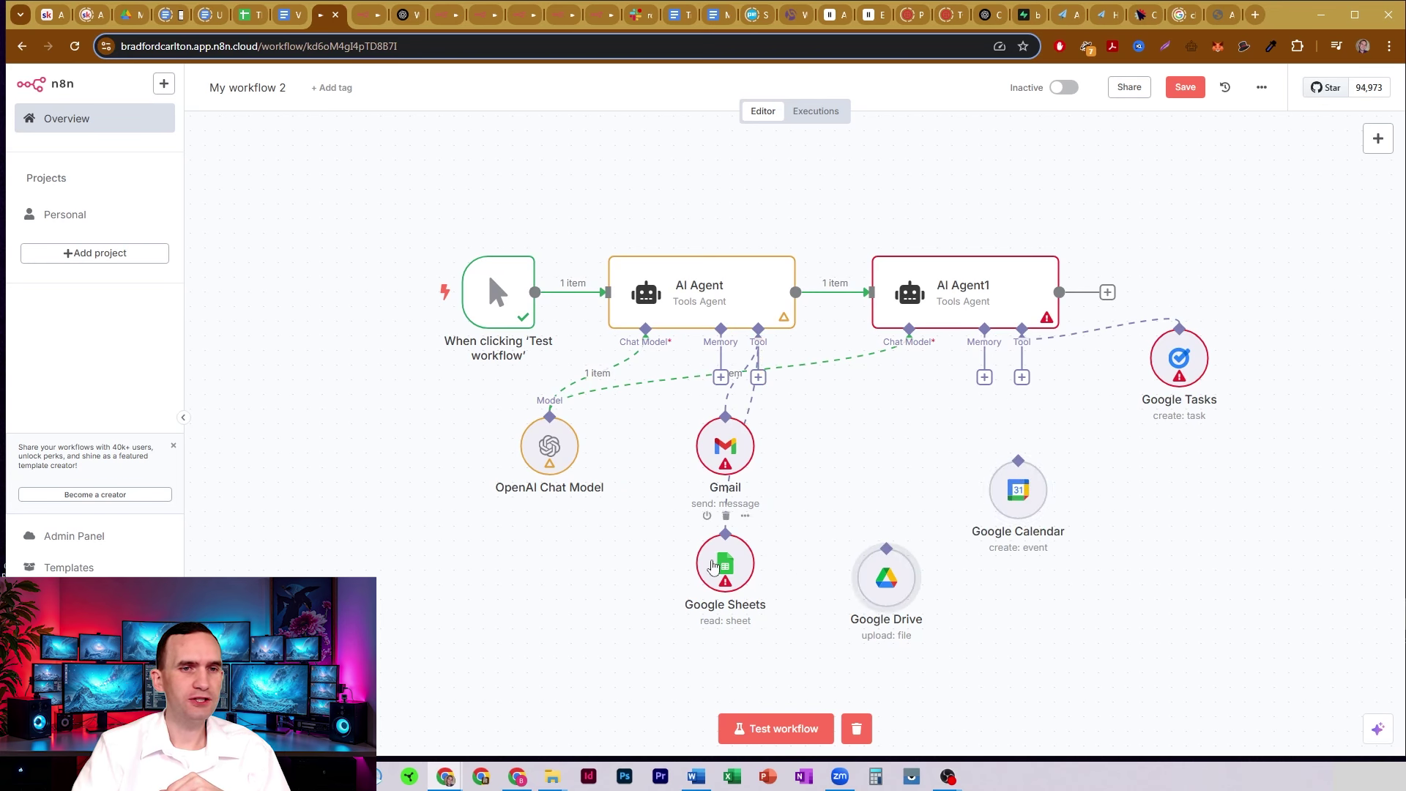
pyautogui.moveTo(697, 561); pyautogui.dragTo(985, 590)
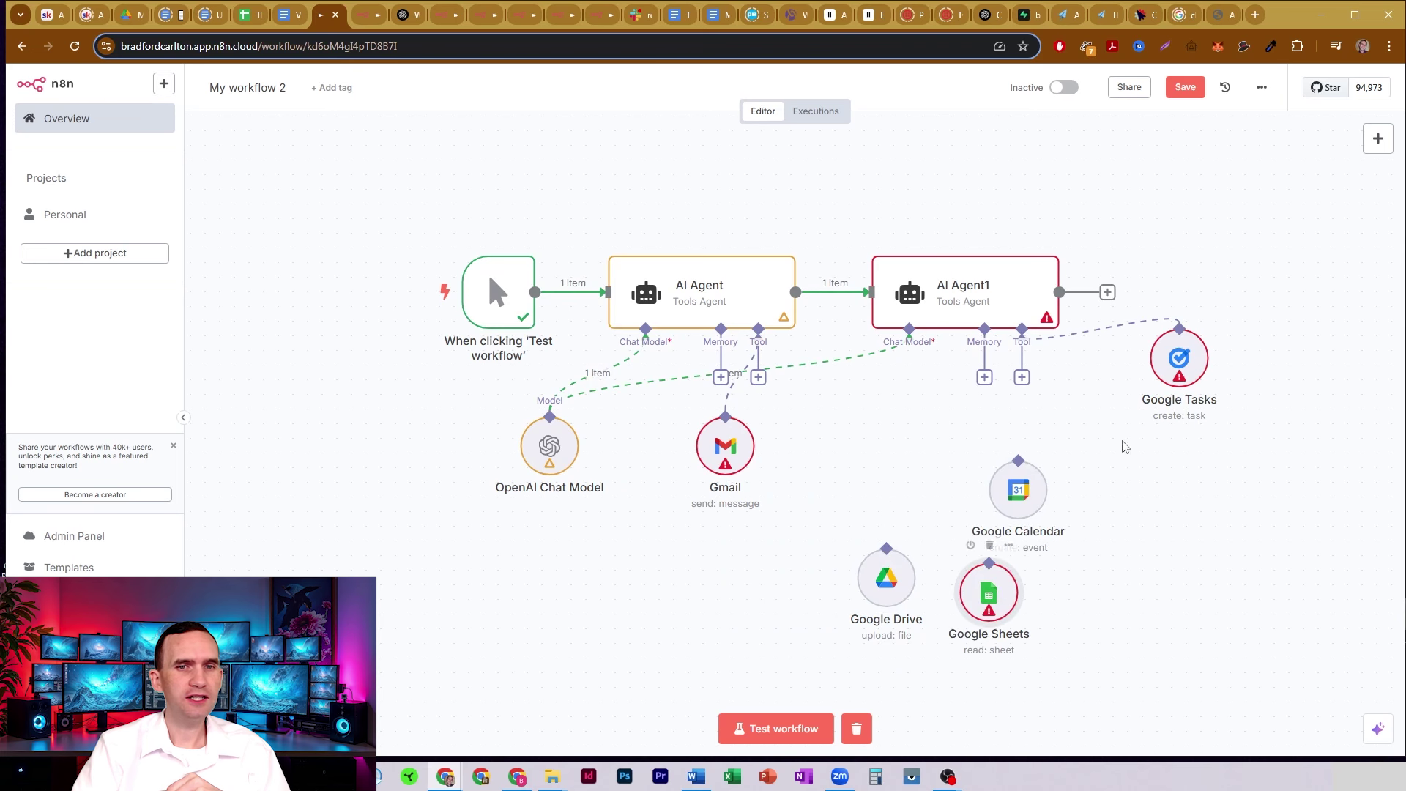
# Move the Google Tasks tool lower, below and right of AI Agent1, and place Google Calendar to its right.
pyautogui.moveTo(1187, 381); pyautogui.dragTo(1172, 513)
pyautogui.moveTo(1205, 223); pyautogui.dragTo(879, 410)
pyautogui.moveTo(1018, 489); pyautogui.dragTo(1326, 416)
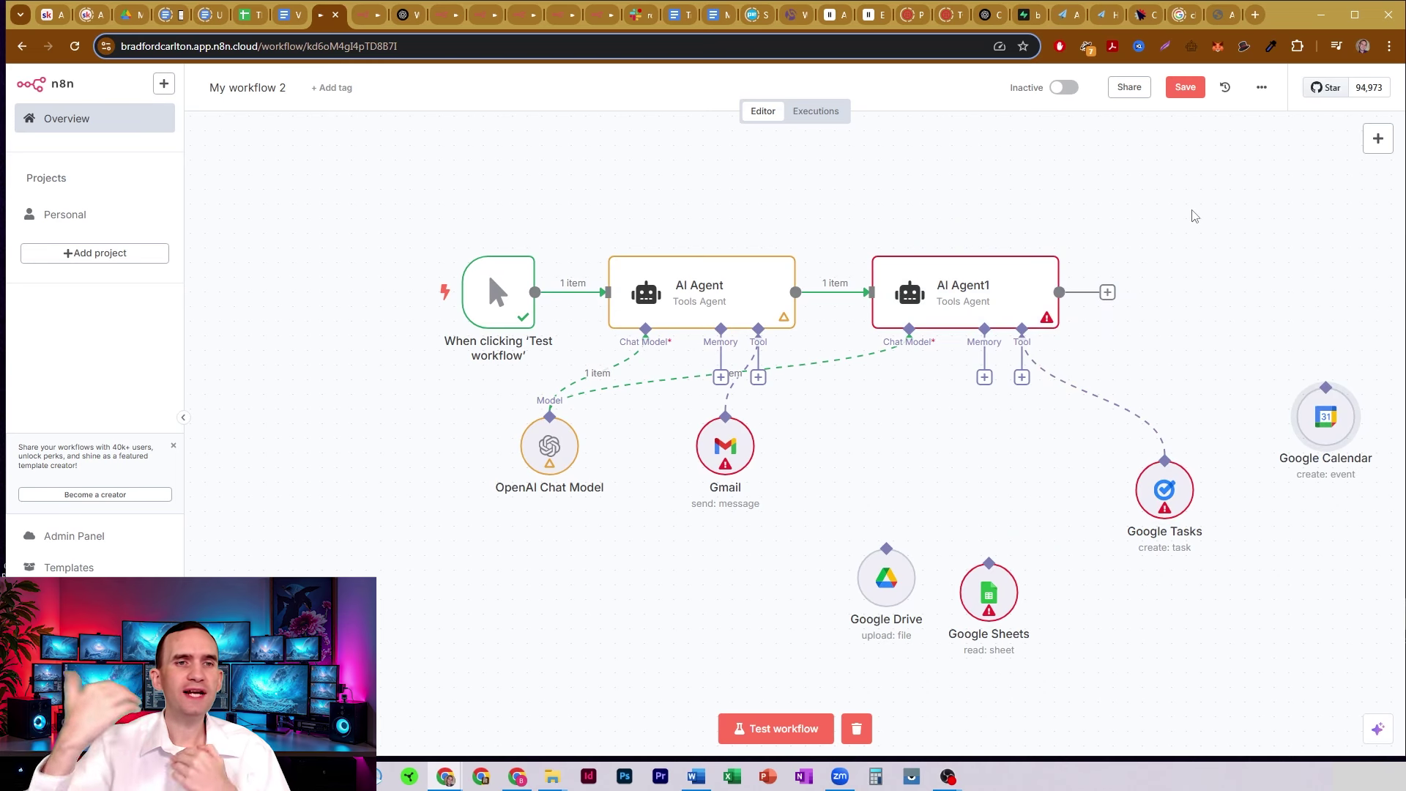
# Delete the manual trigger node from the start of the workflow.
pyautogui.moveTo(564, 204)
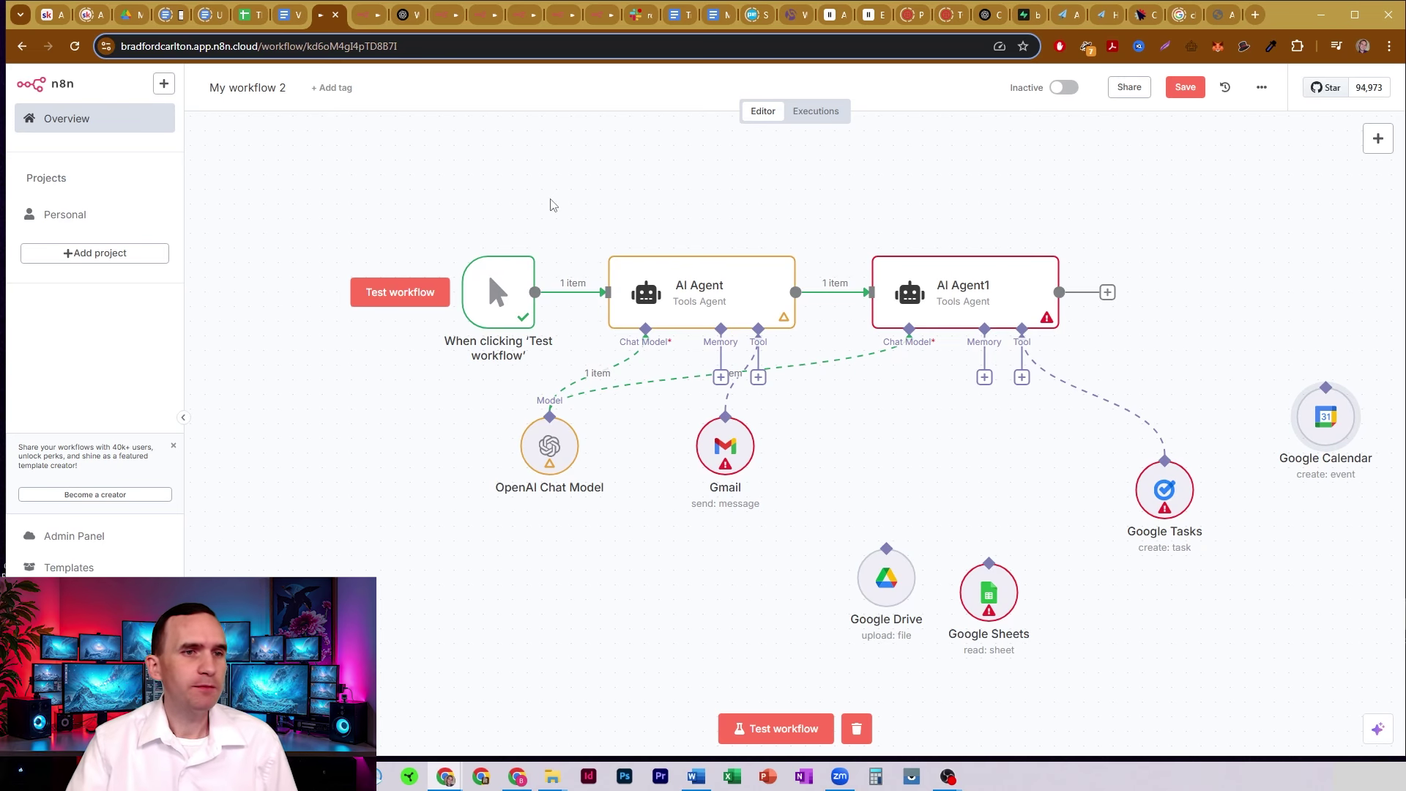
pyautogui.click(504, 303)
pyautogui.press('Delete')
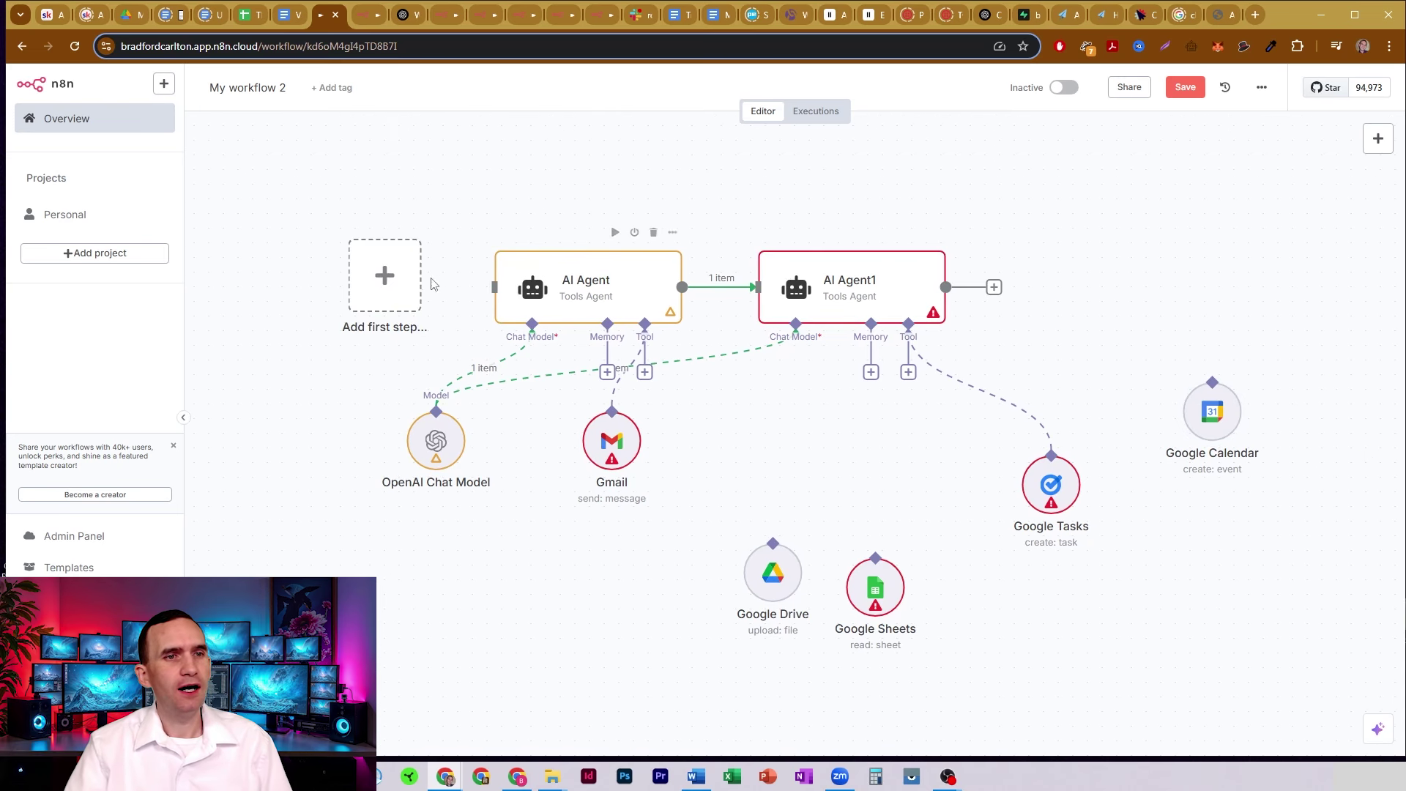
# Add a When Executed by Another Workflow trigger as the first step and connect it to the first AI Agent.
pyautogui.click(385, 280)
pyautogui.write('ex')
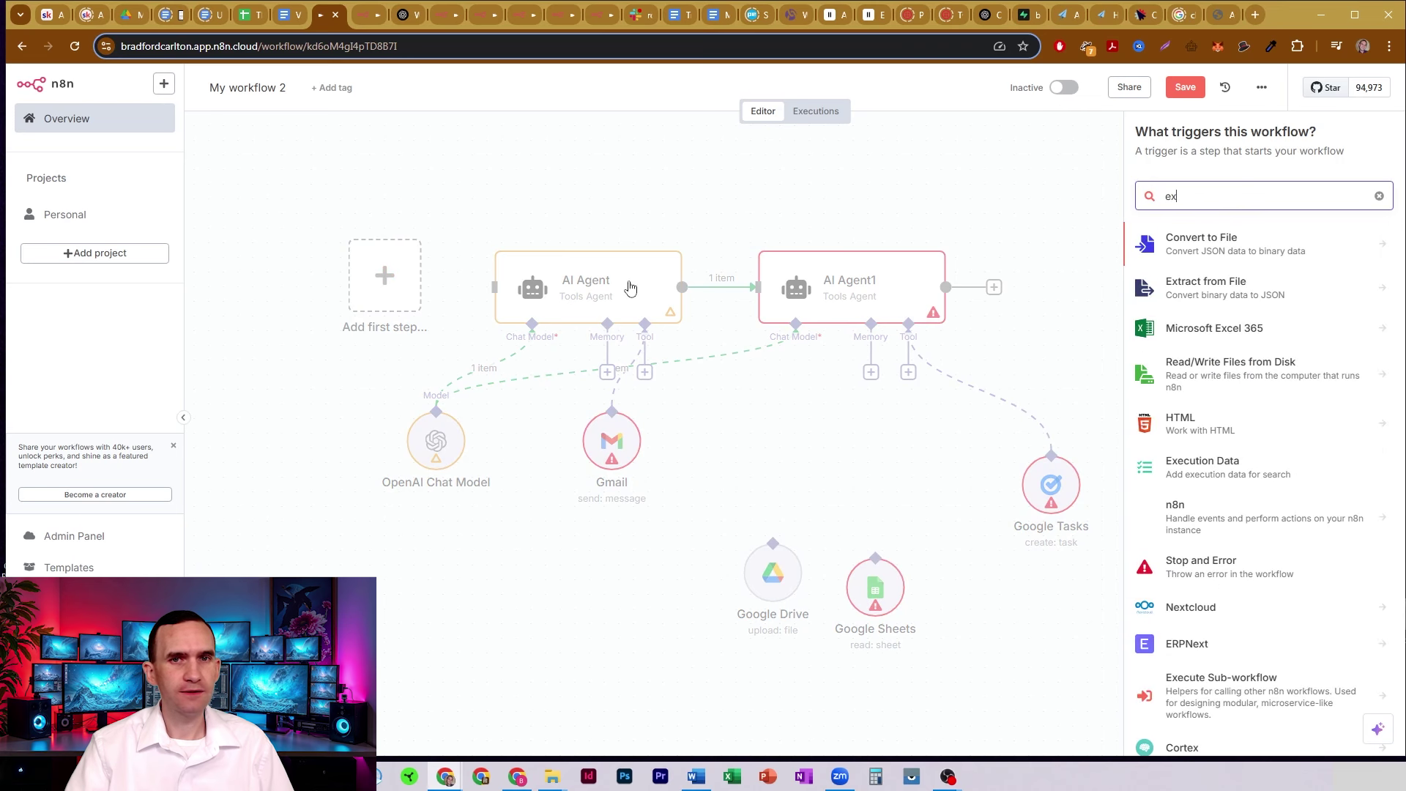
pyautogui.write('ecut')
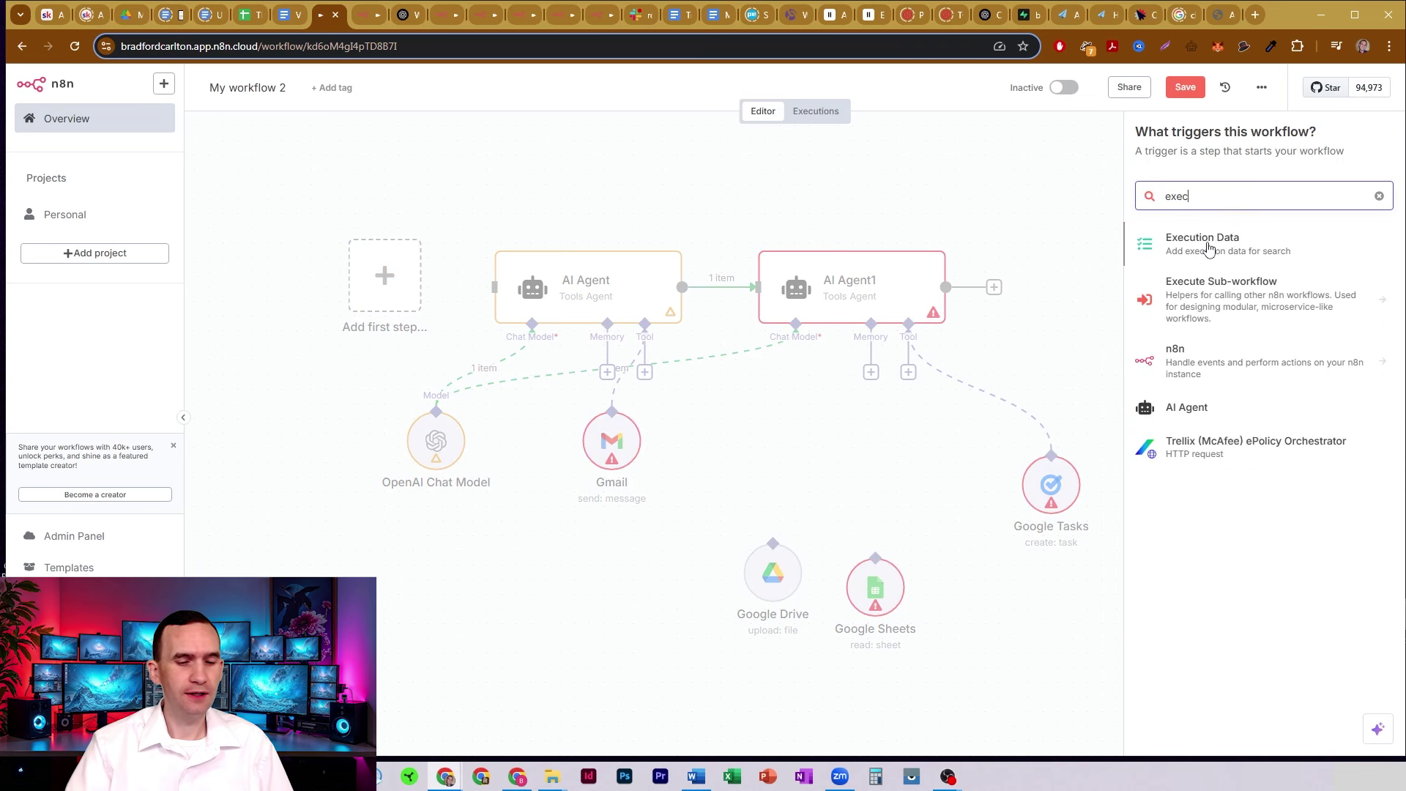
pyautogui.click(1227, 293)
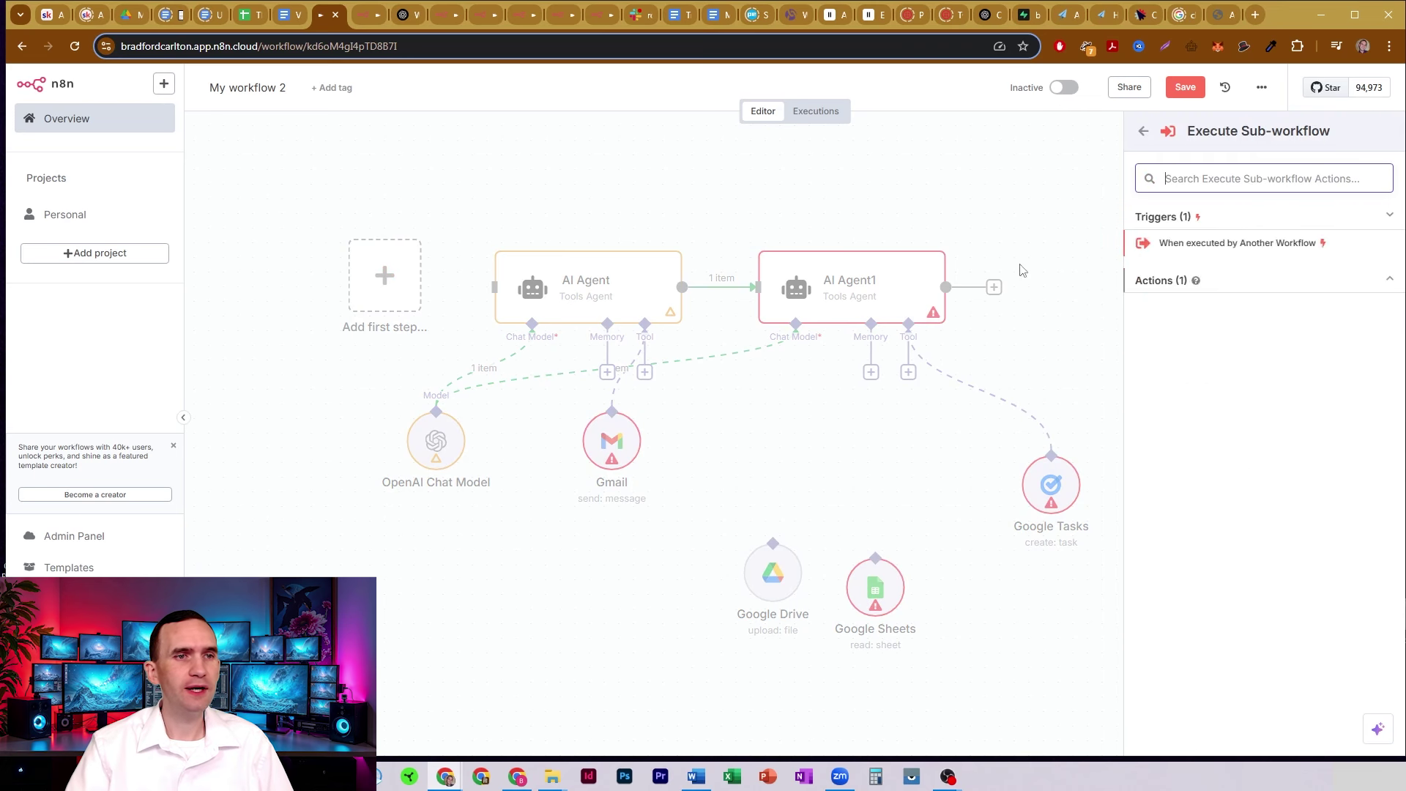
pyautogui.click(1225, 253)
pyautogui.click(457, 100)
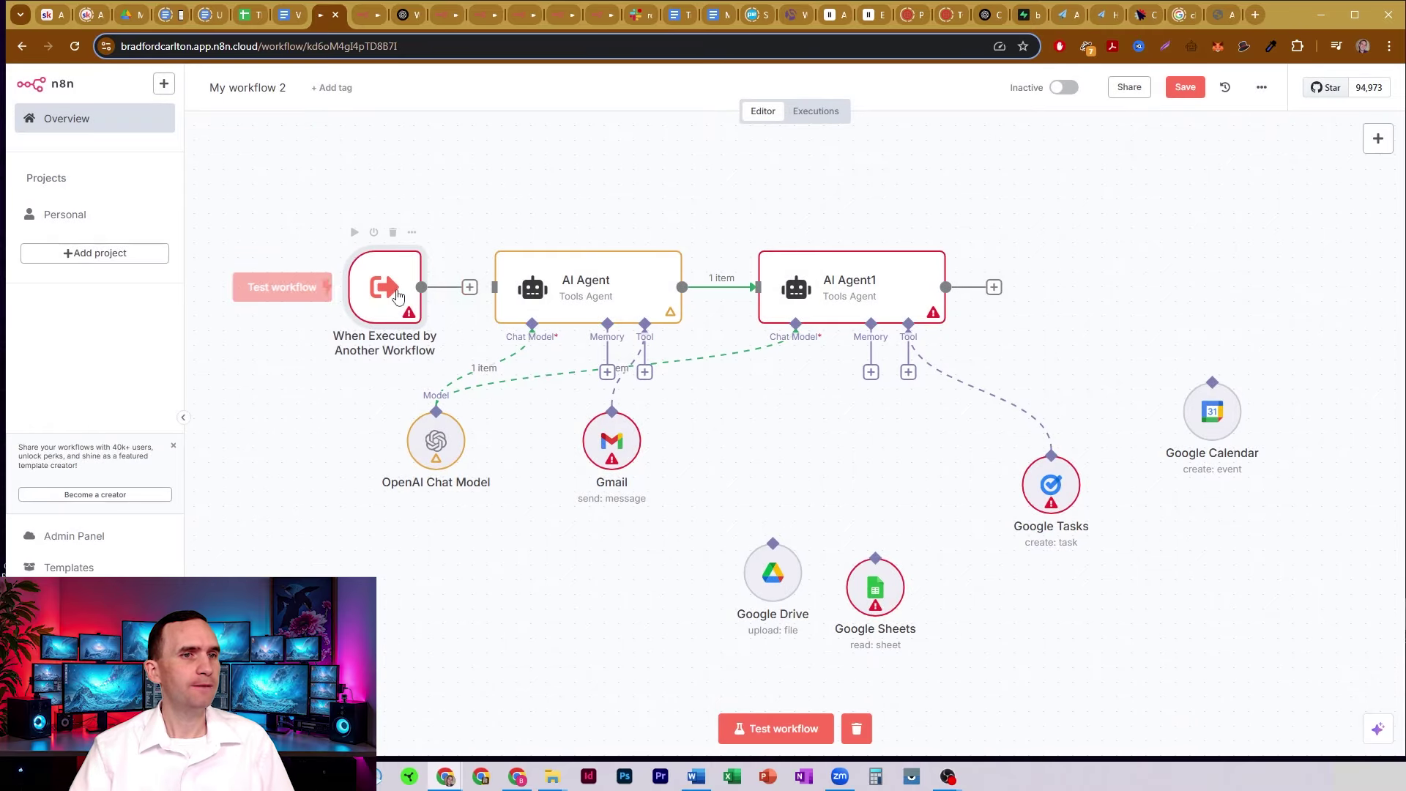
pyautogui.moveTo(396, 307); pyautogui.dragTo(411, 306)
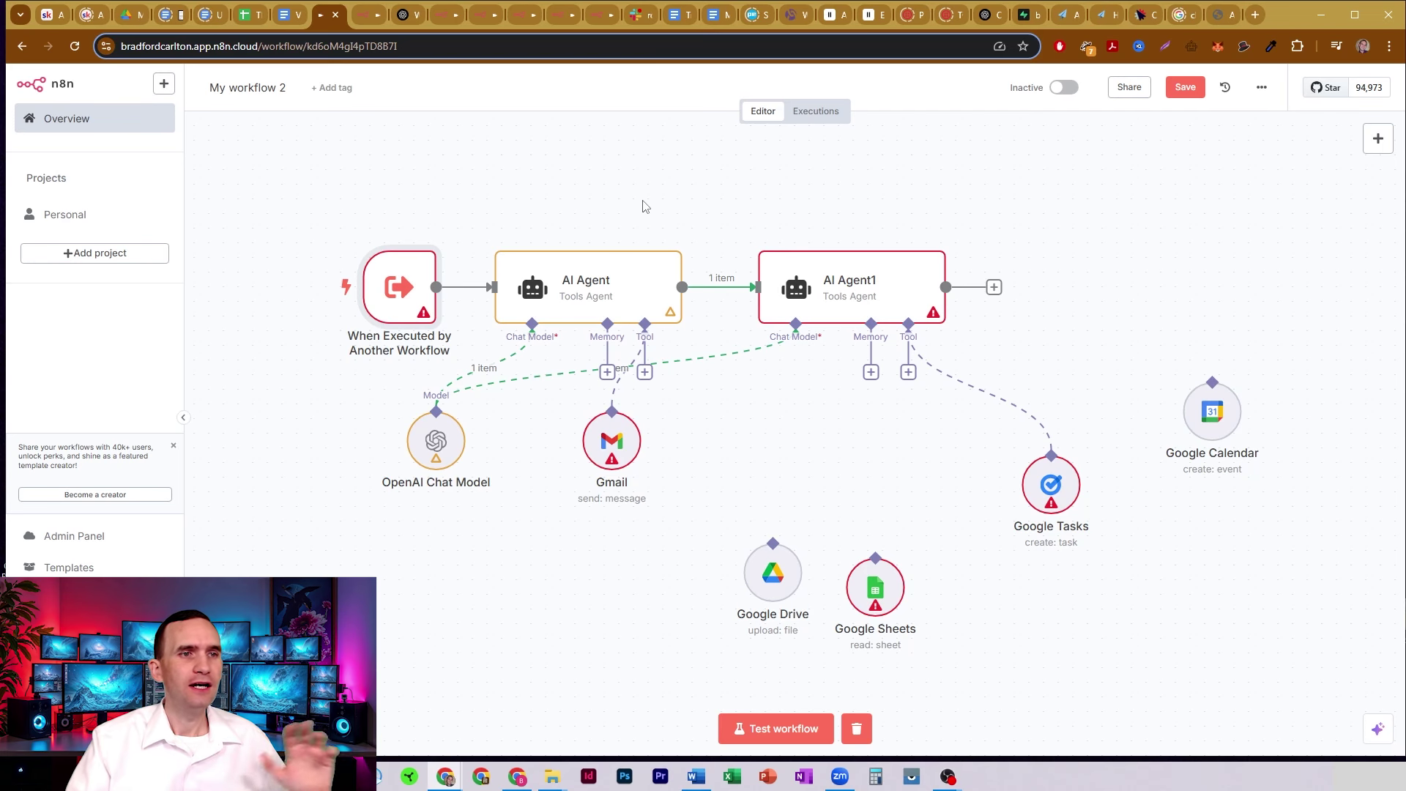
# Add three String fields to the Workflow Input Schema of the When Executed by Another Workflow trigger, leaving their names blank.
pyautogui.moveTo(437, 275)
pyautogui.doubleClick(391, 299)
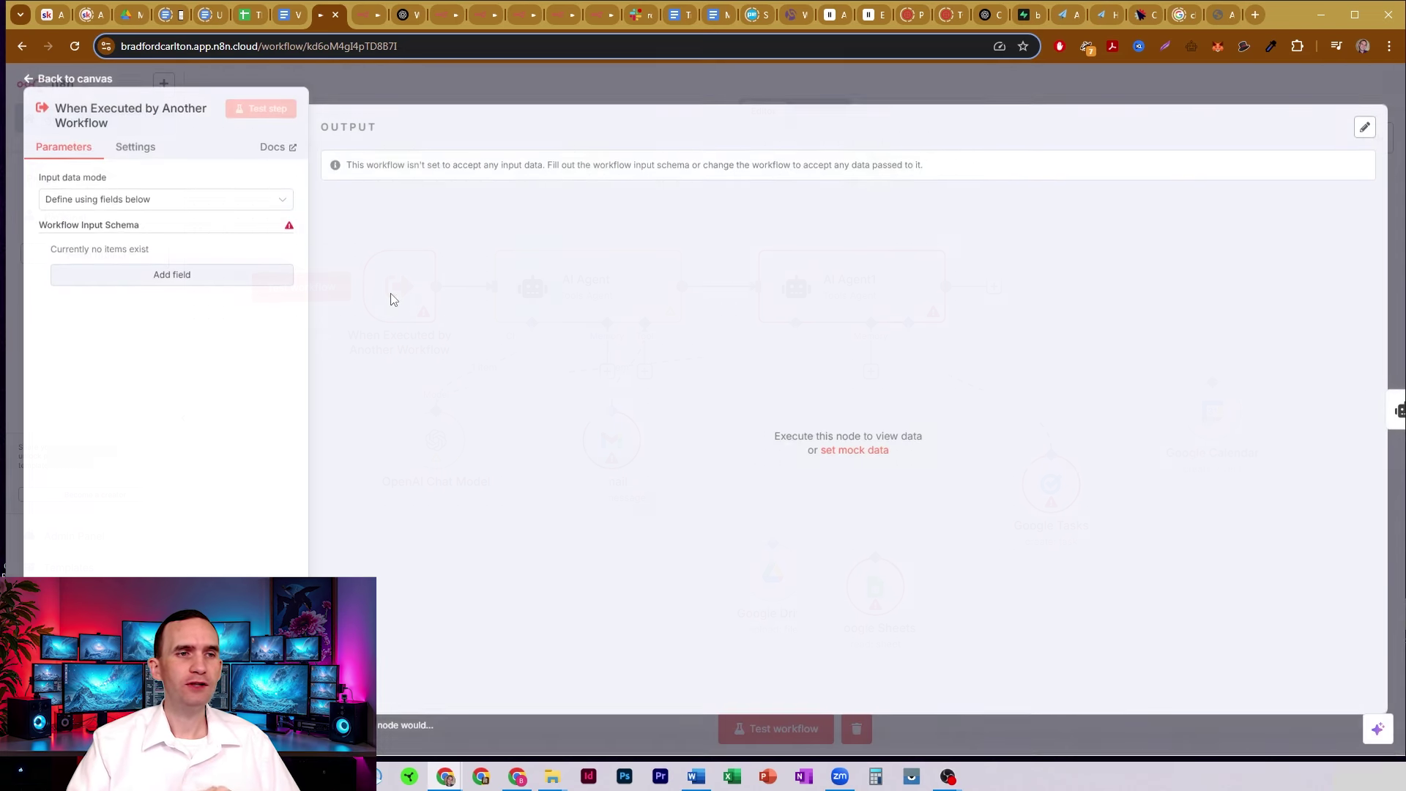
pyautogui.click(161, 275)
pyautogui.click(150, 375)
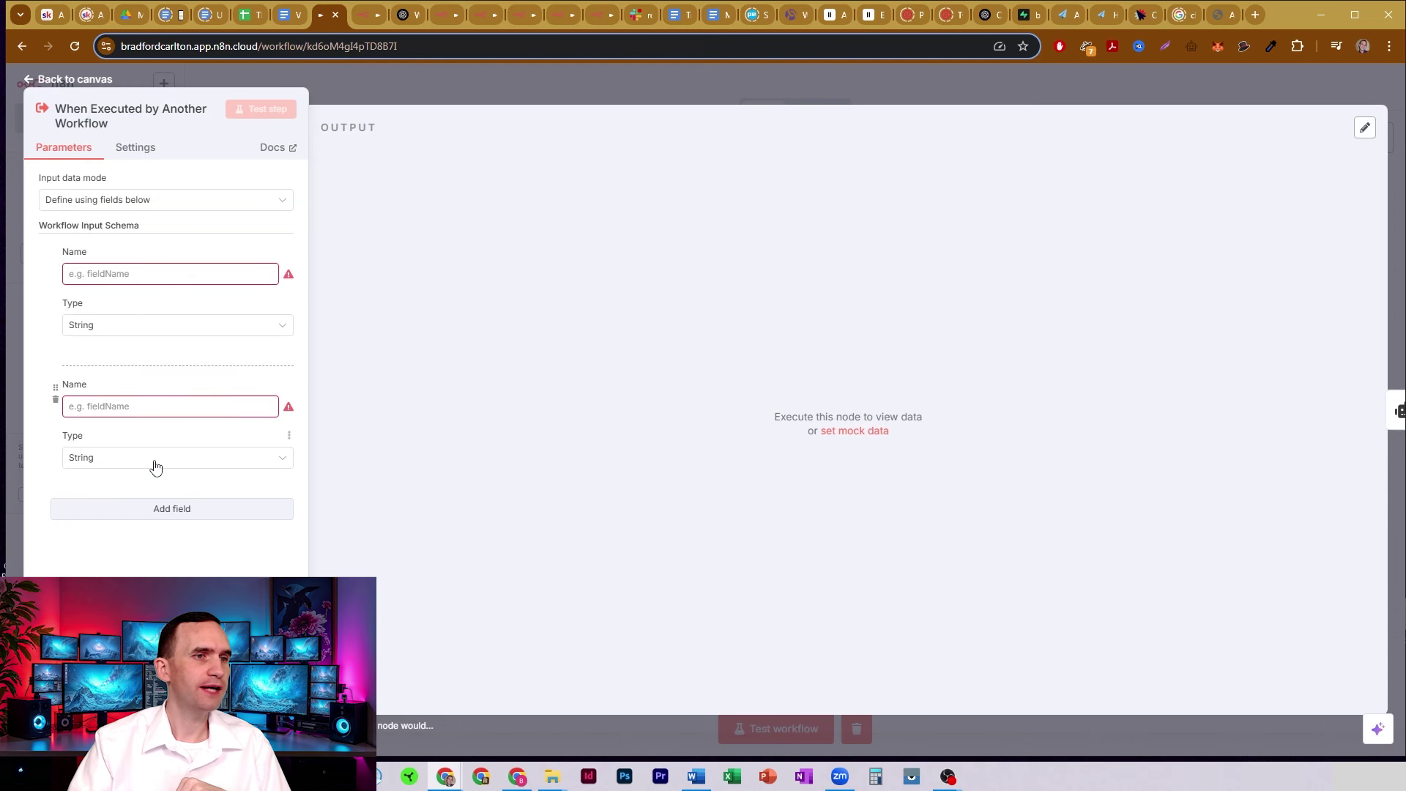
pyautogui.click(149, 522)
pyautogui.click(135, 276)
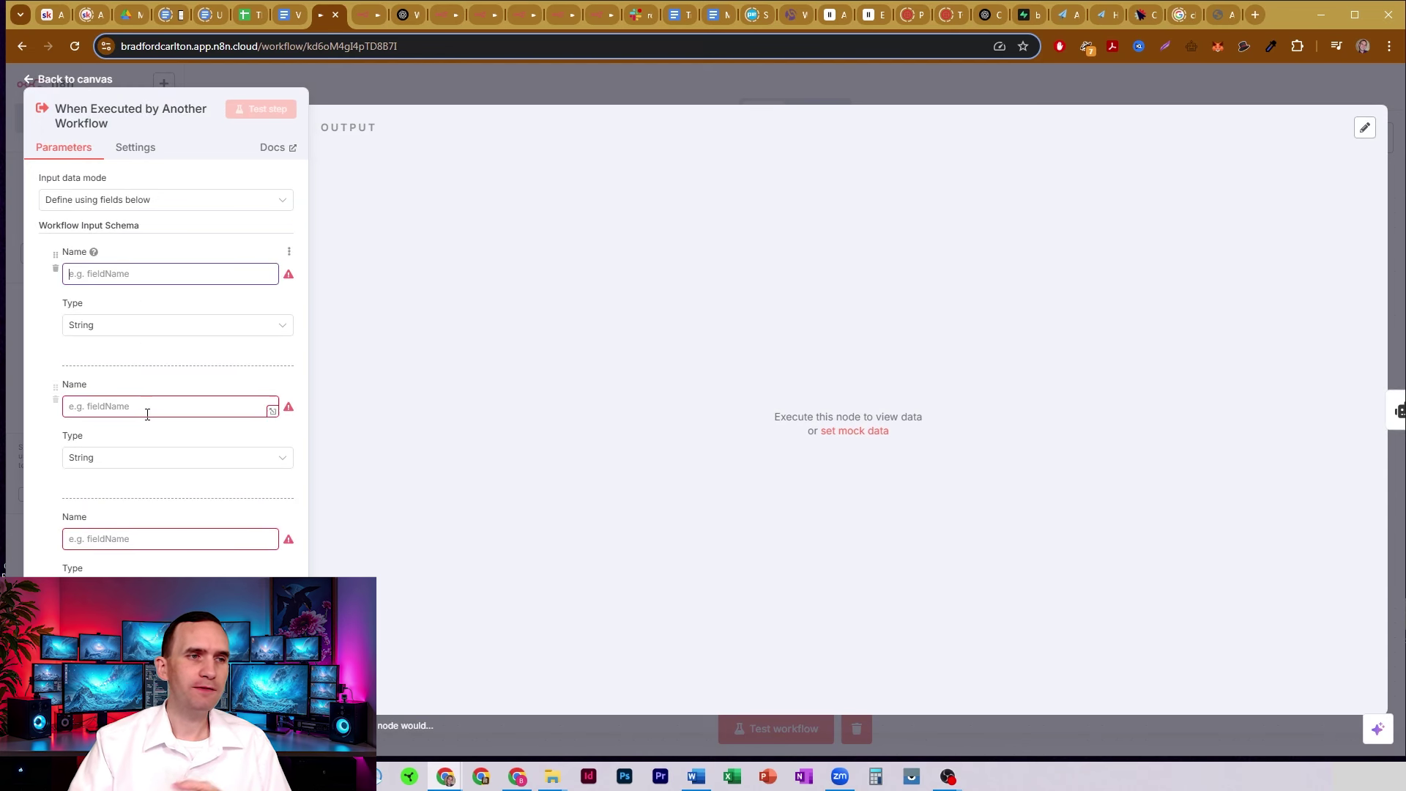
pyautogui.click(164, 540)
pyautogui.click(452, 78)
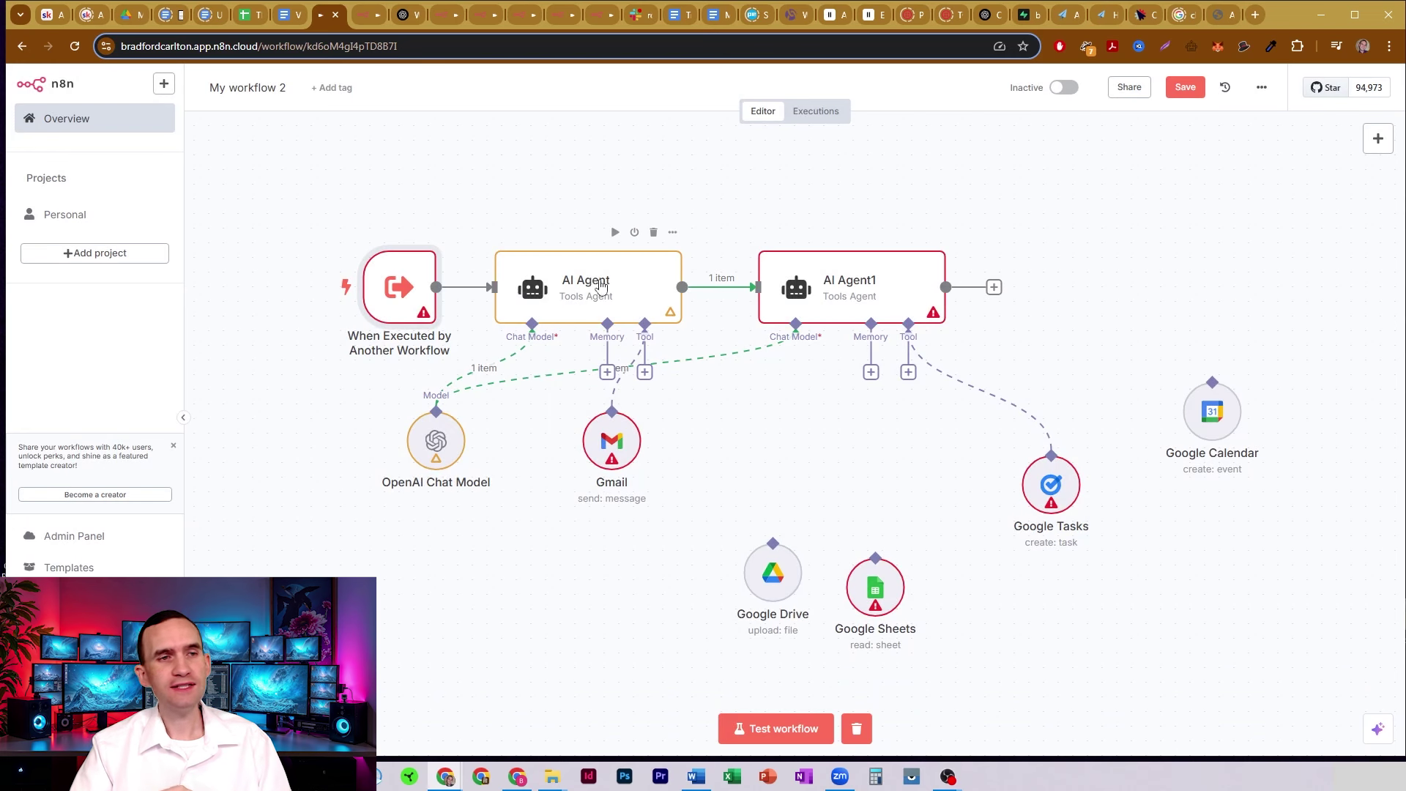
pyautogui.doubleClick(418, 292)
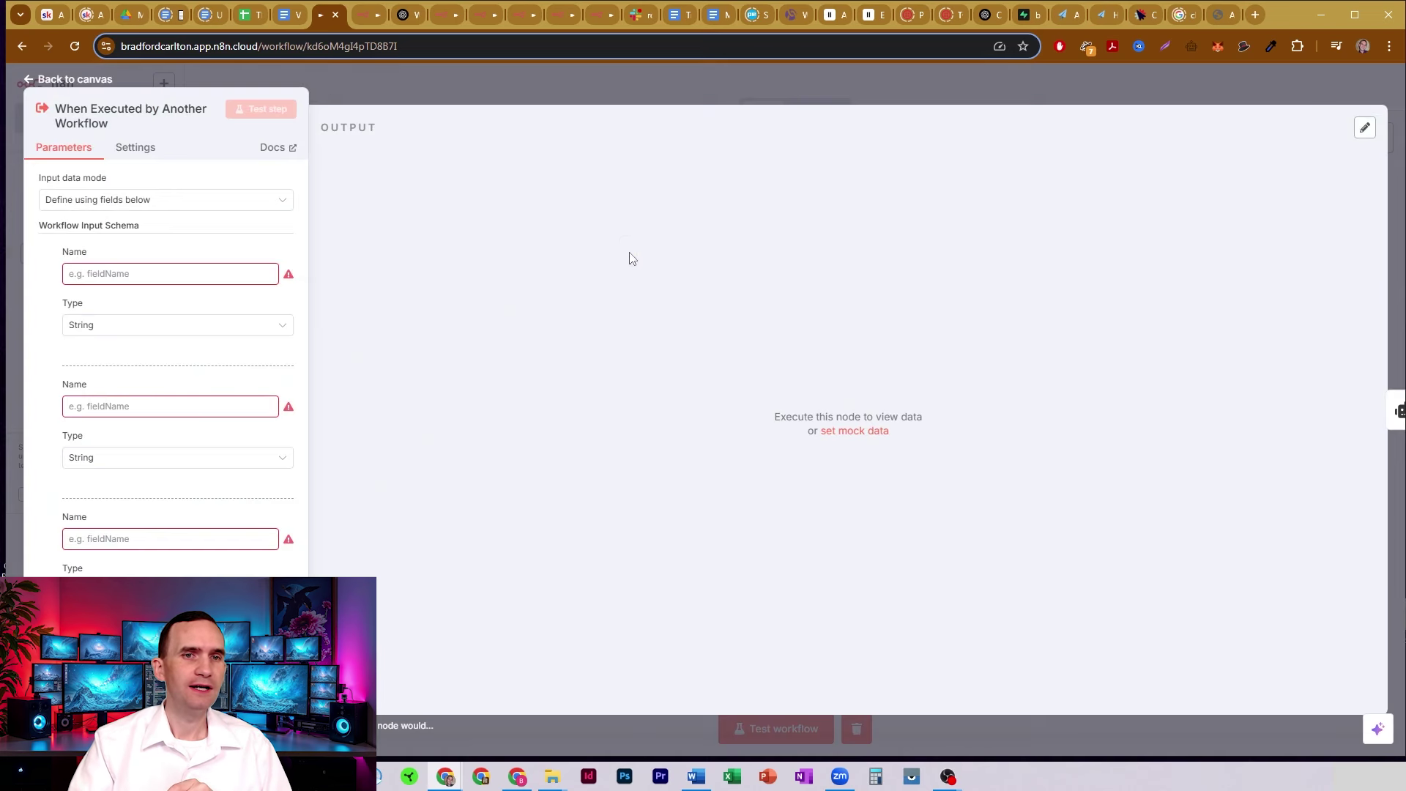
pyautogui.click(743, 86)
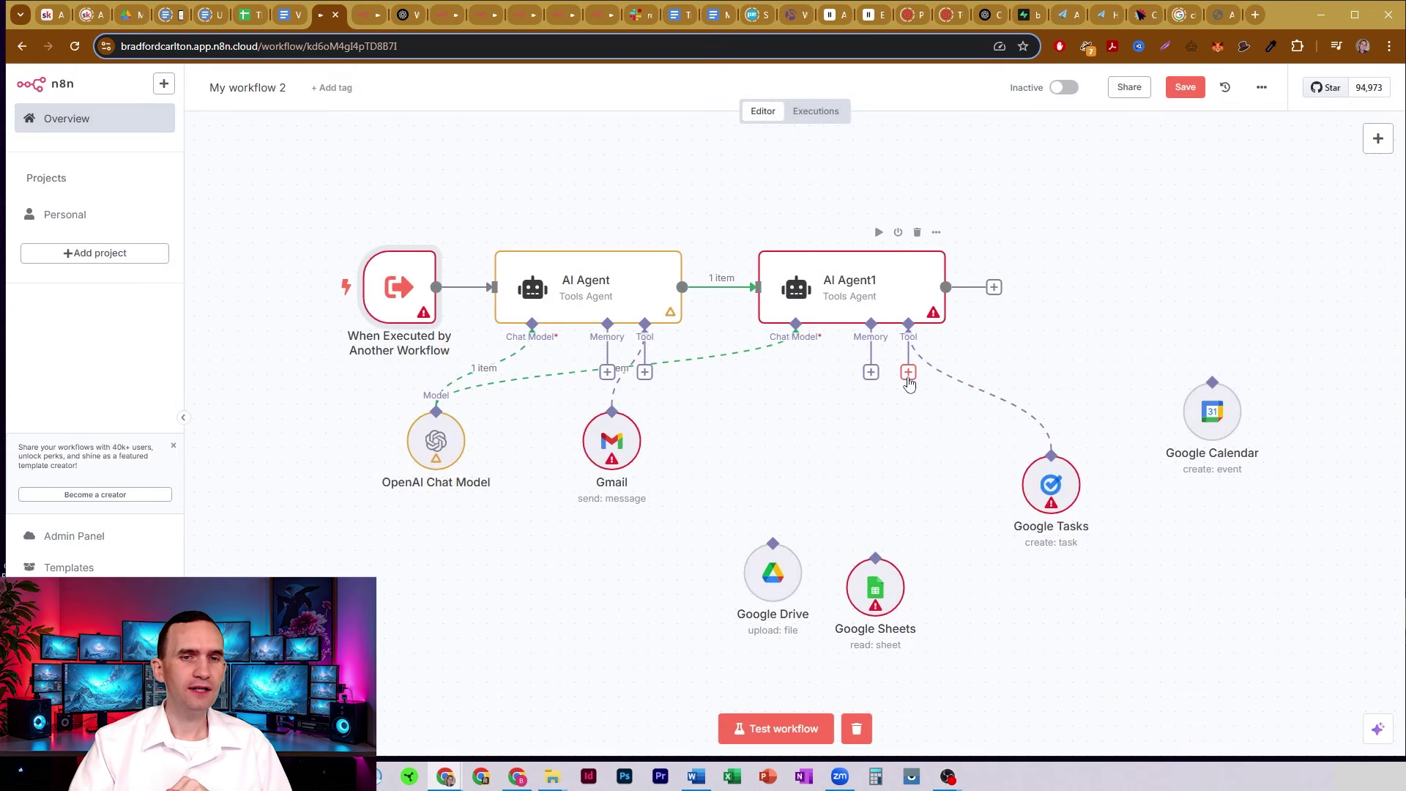
# Add a Call n8n Workflow Tool to AI Agent1 and select Melvin - Research Manager as the workflow it calls.
pyautogui.click(909, 378)
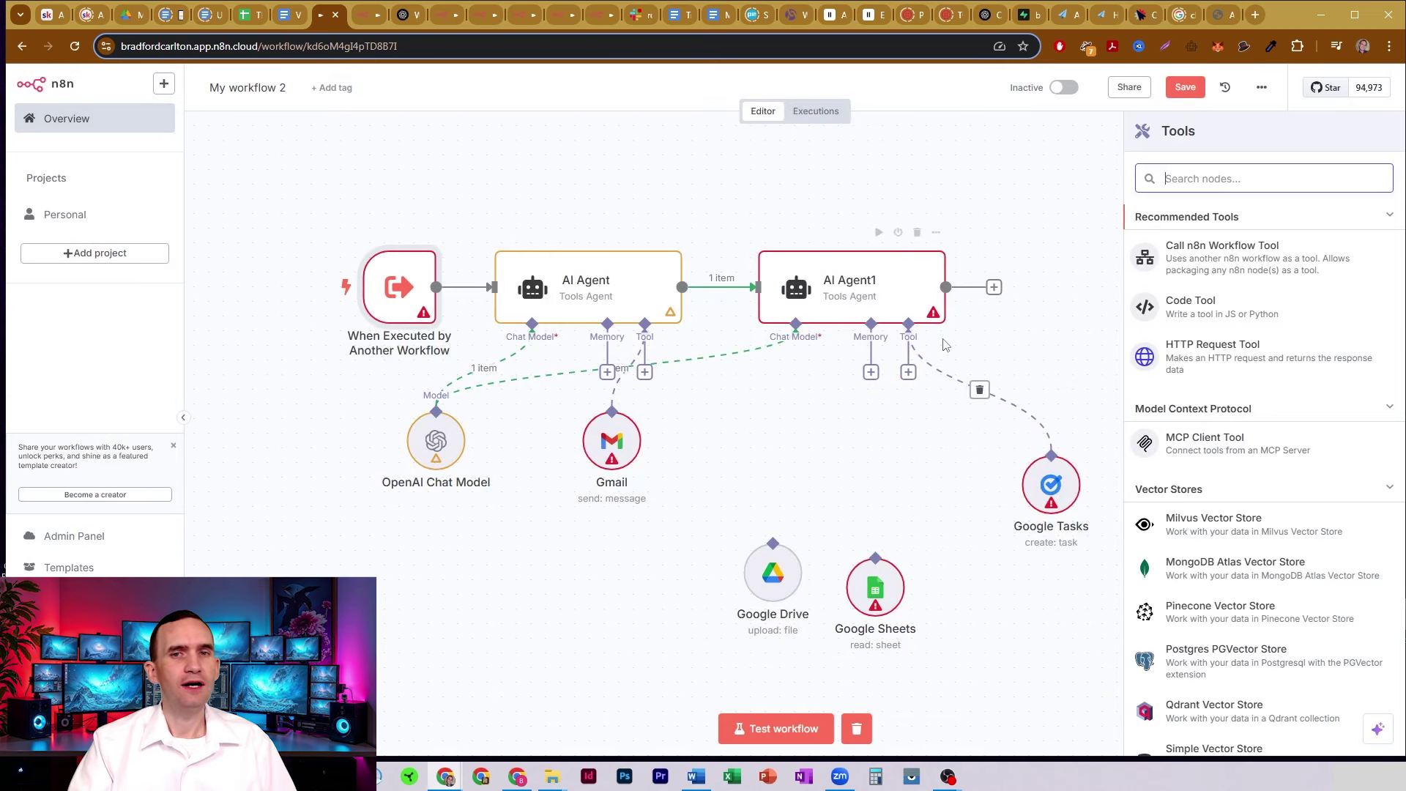
pyautogui.click(1238, 263)
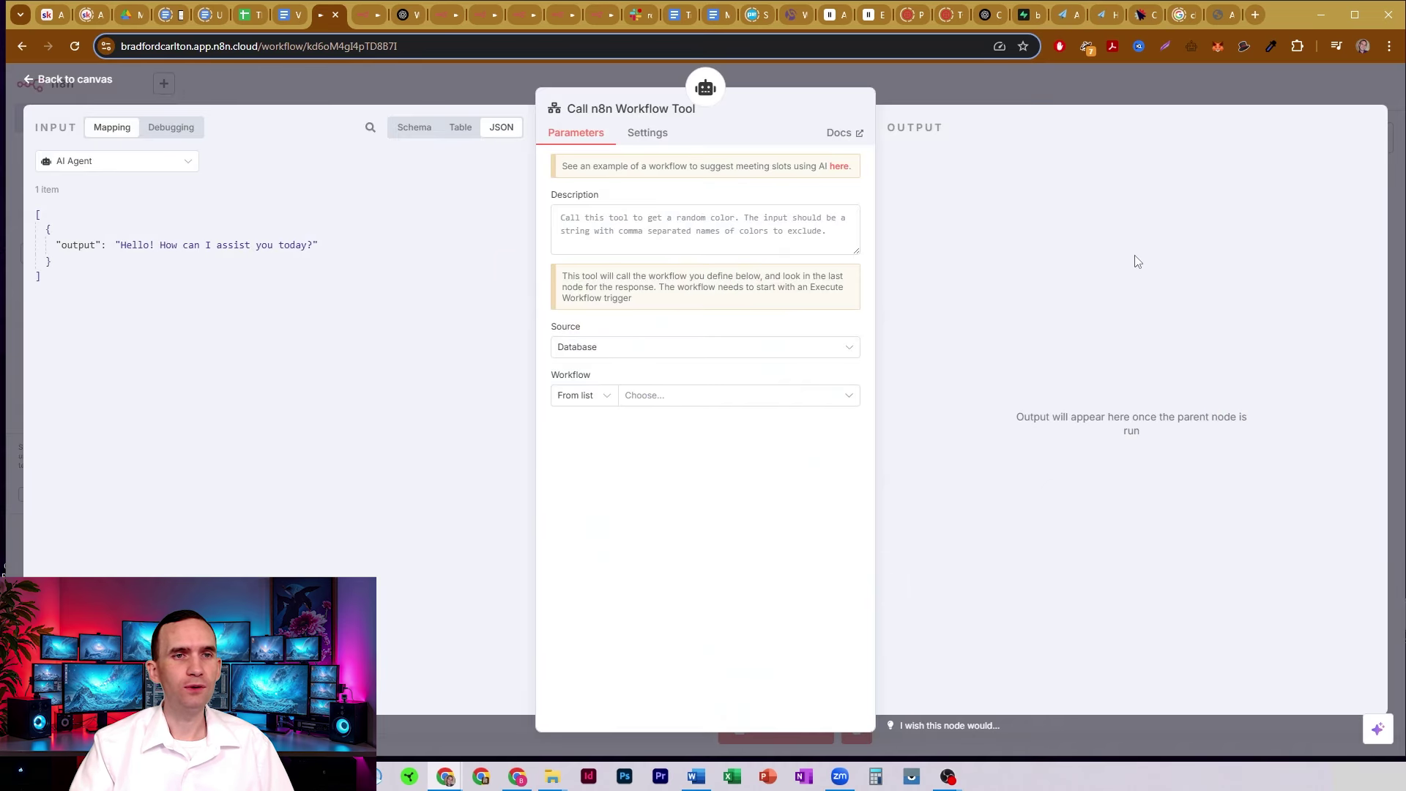
pyautogui.click(660, 396)
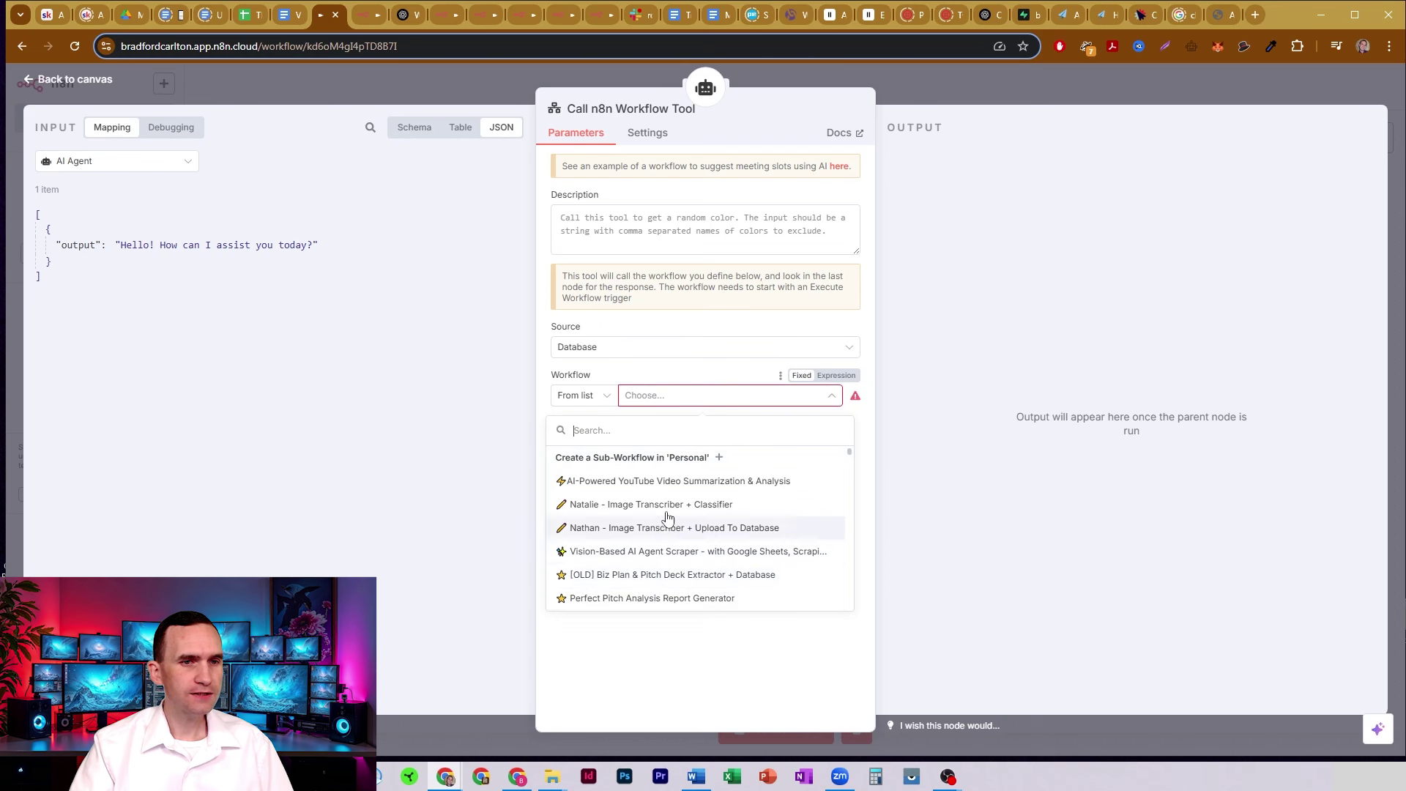
pyautogui.scroll(-3, 667, 518)
pyautogui.scroll(-1, 667, 509)
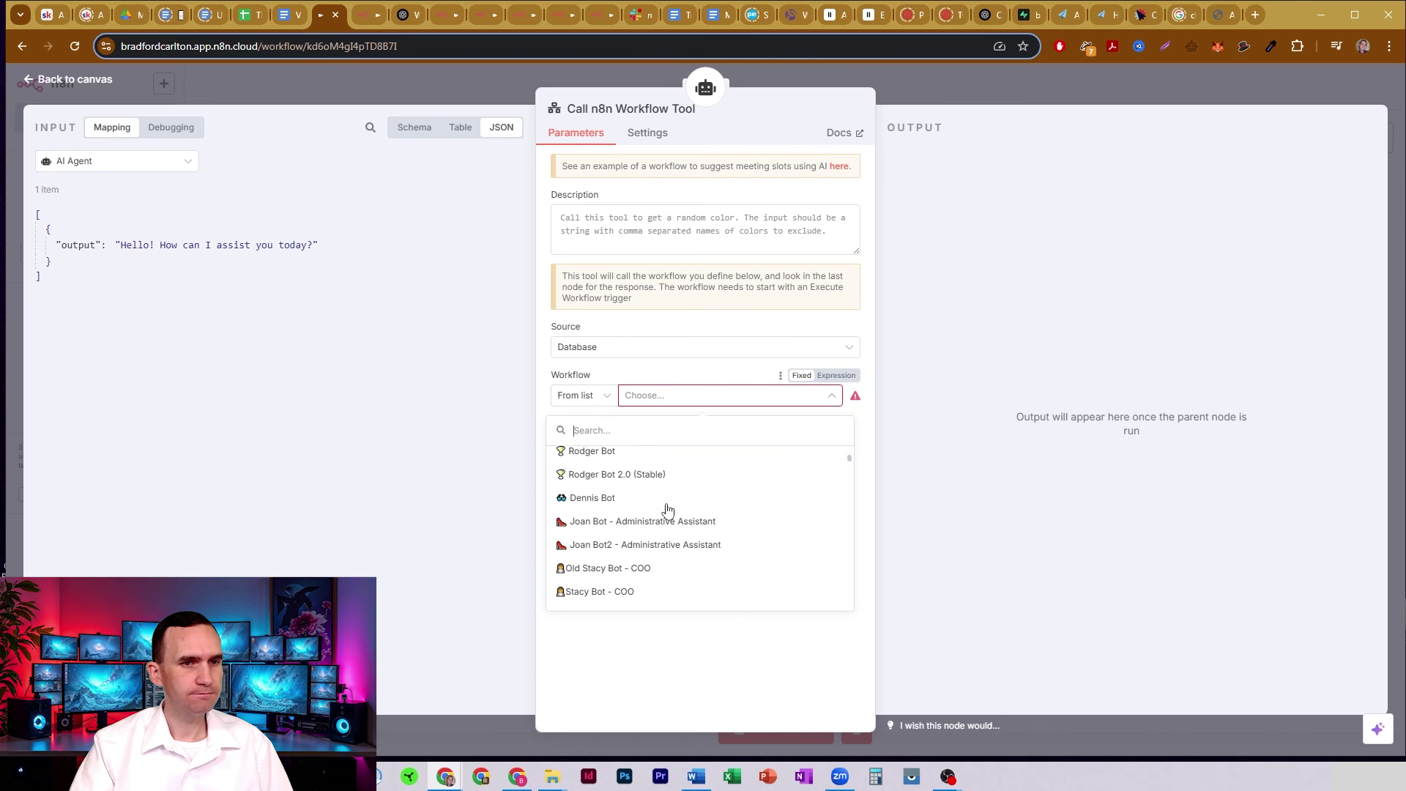
pyautogui.scroll(-10, 667, 509)
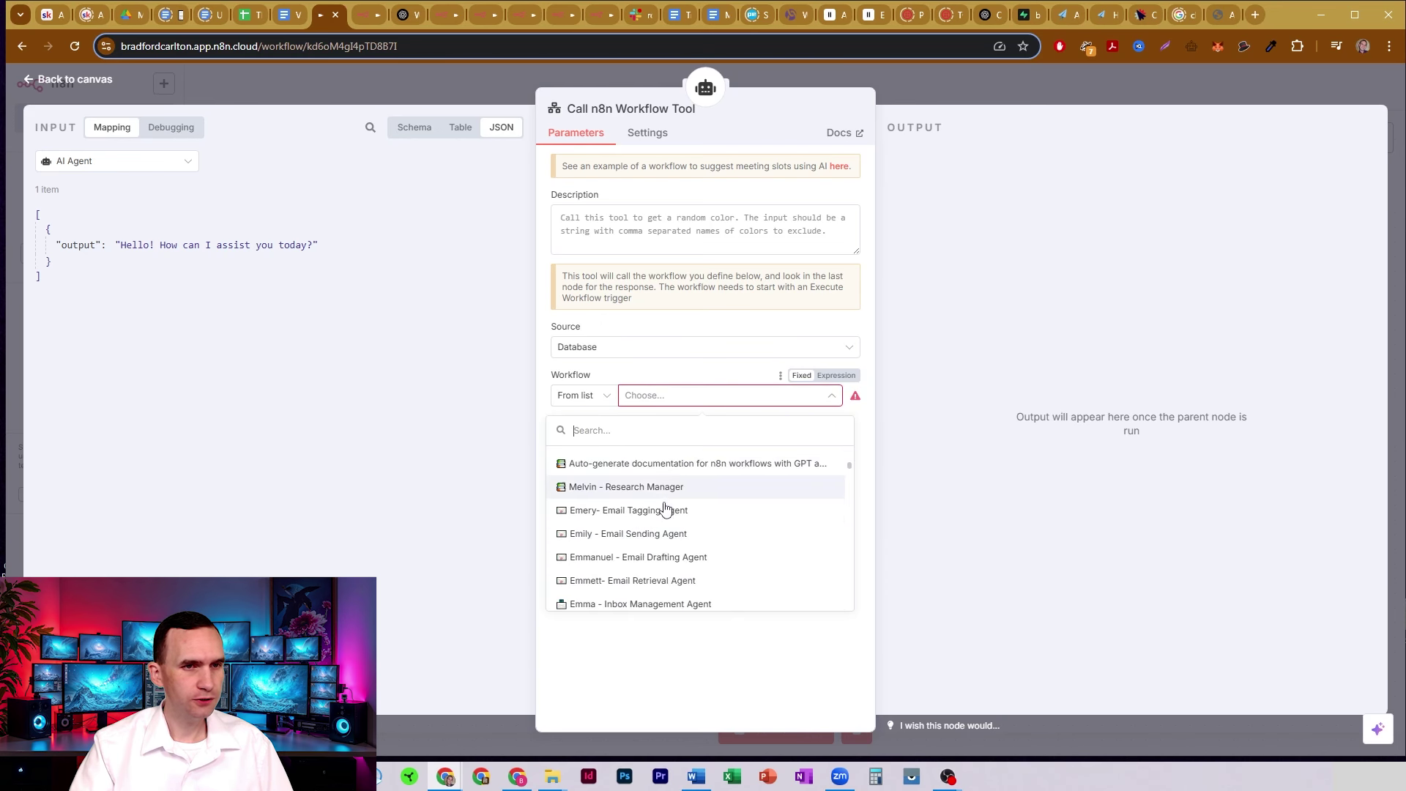
pyautogui.click(622, 487)
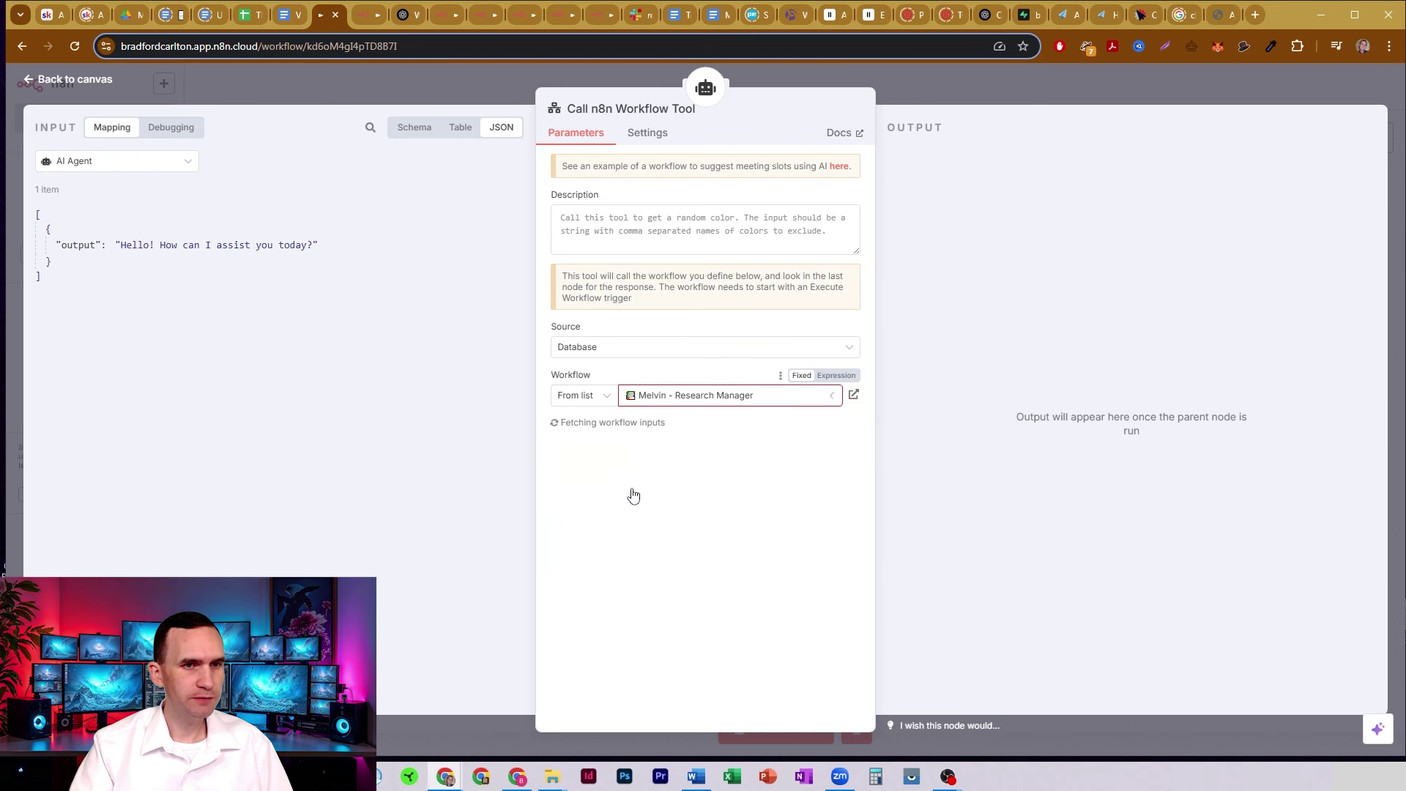
pyautogui.click(973, 88)
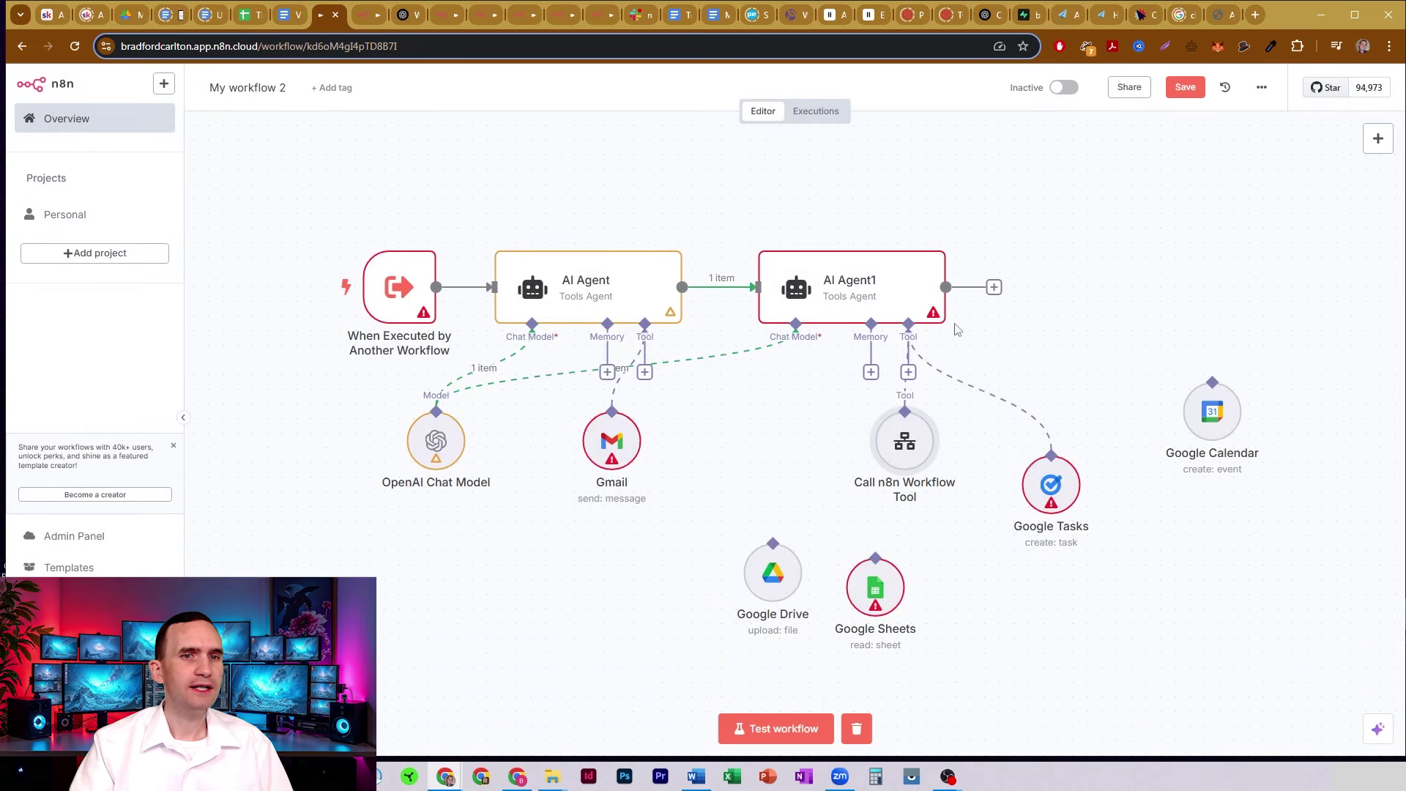
pyautogui.doubleClick(909, 442)
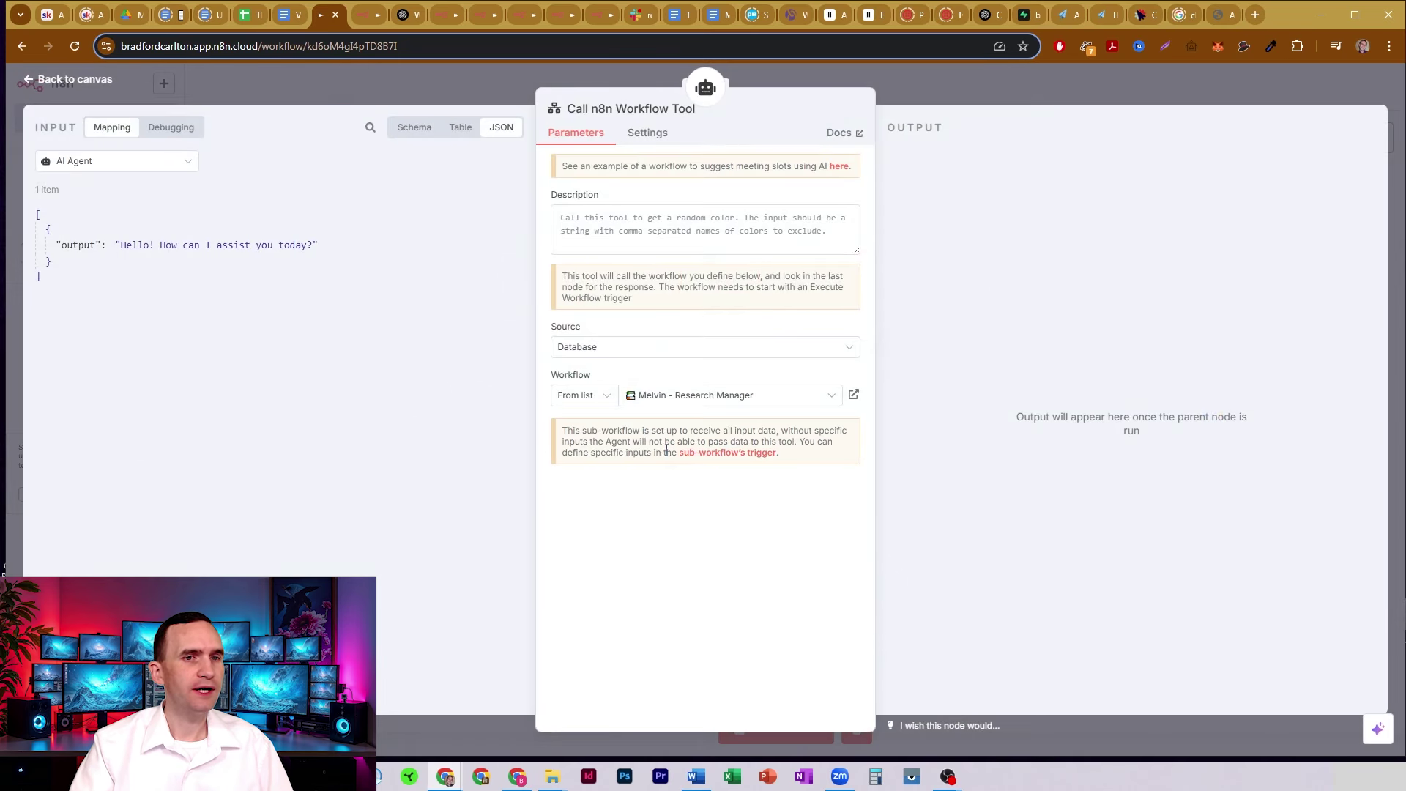
pyautogui.click(910, 85)
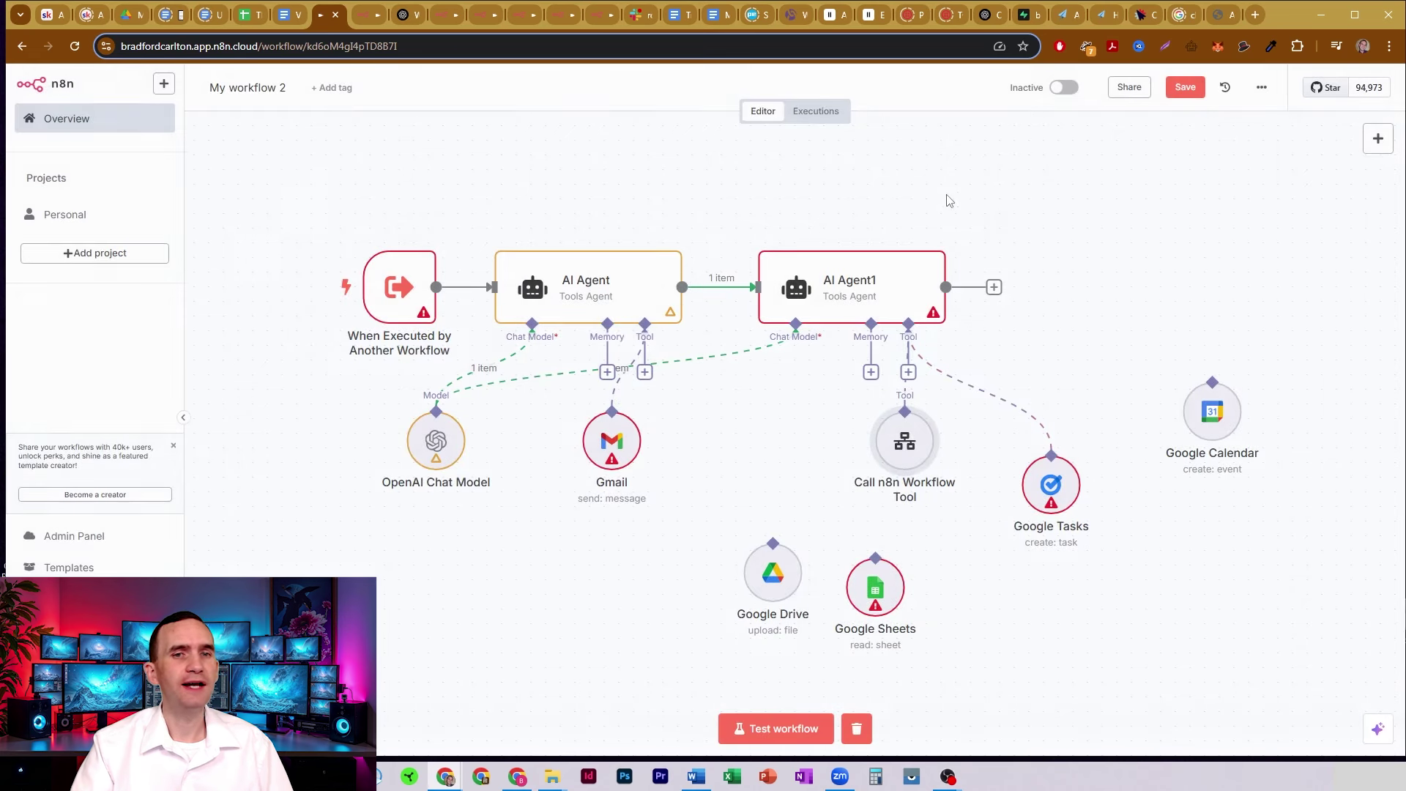
# Move the Call n8n Workflow Tool slightly lower beneath AI Agent1, and save and reload the workflow.
pyautogui.moveTo(907, 442)
pyautogui.mouseDown()
pyautogui.moveTo(1098, 333)
pyautogui.moveTo(907, 464)
pyautogui.mouseUp()
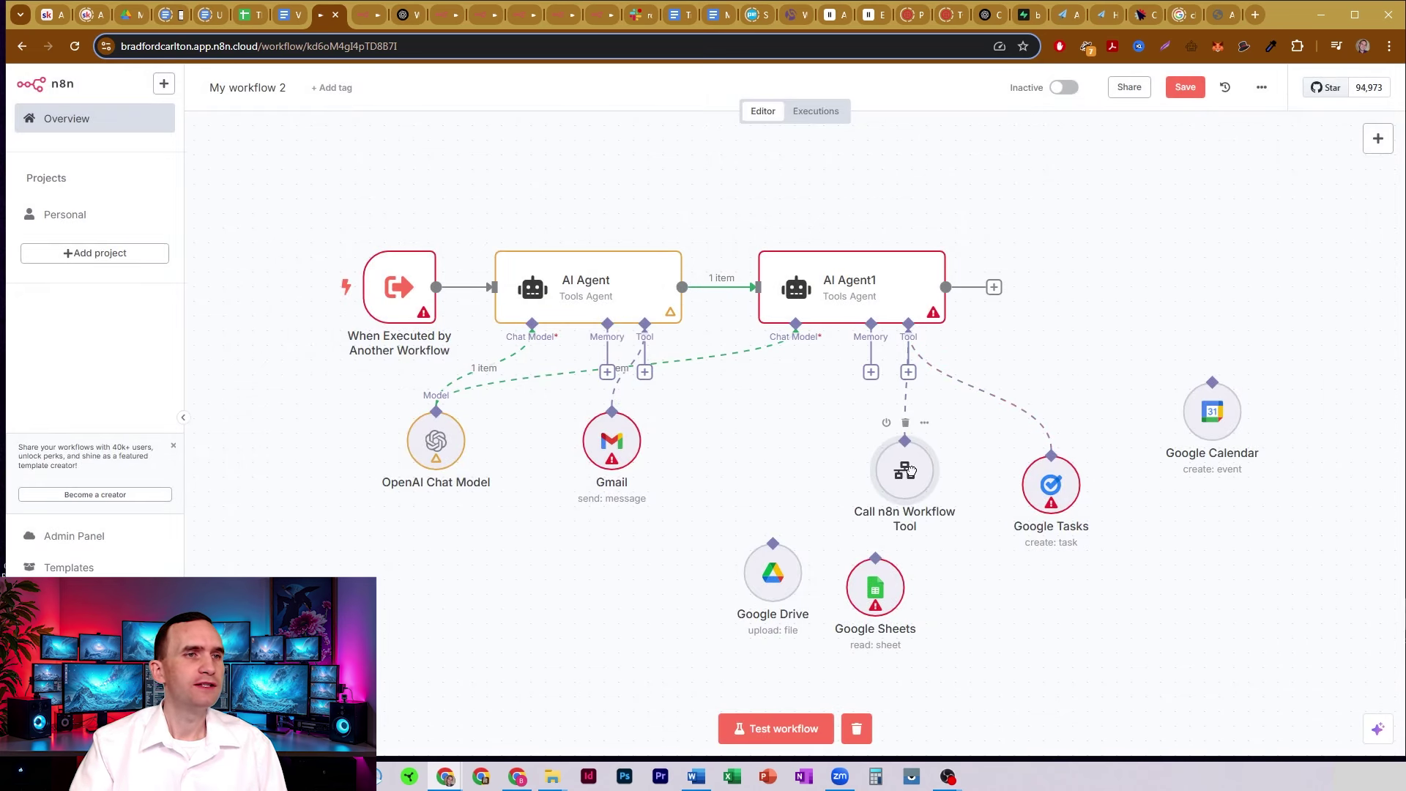
pyautogui.doubleClick(908, 480)
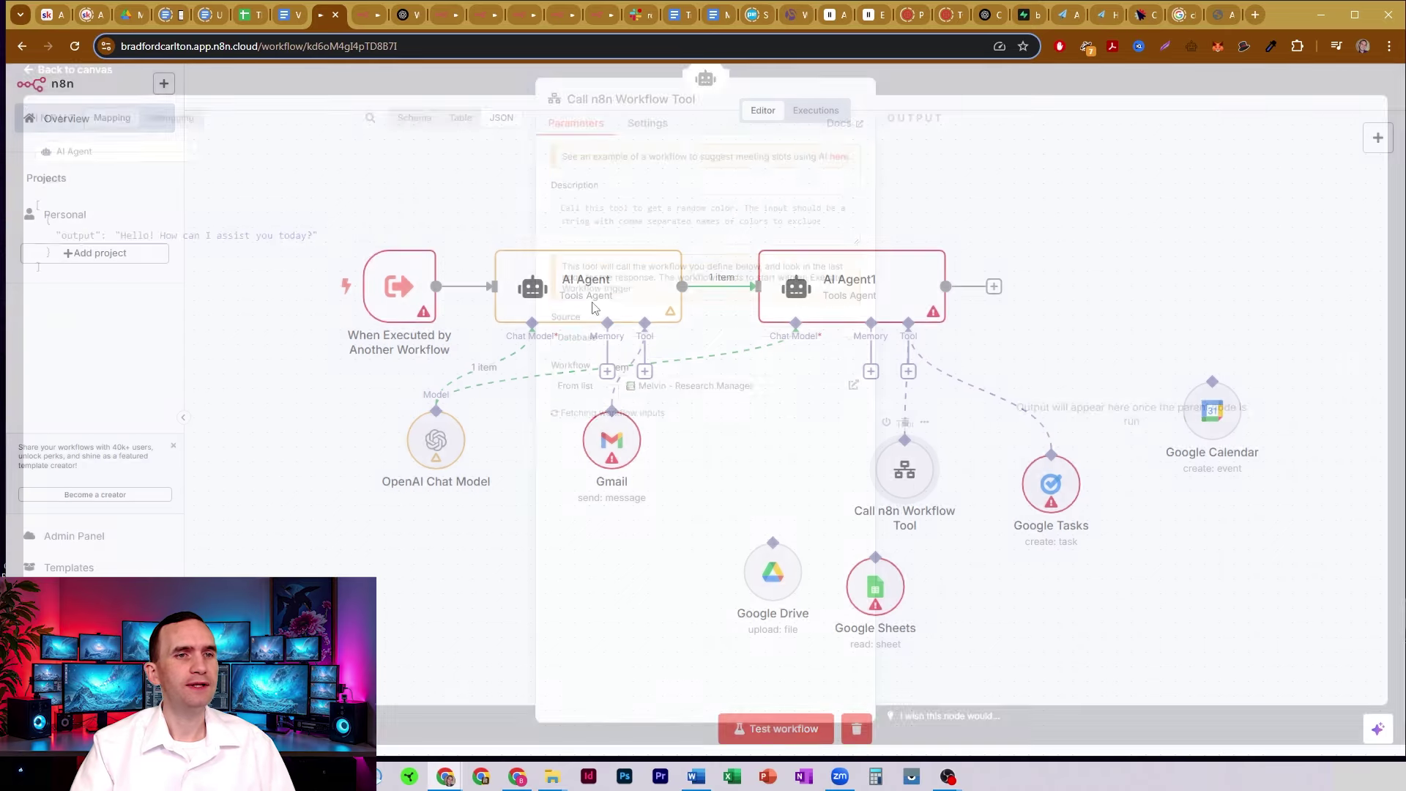
pyautogui.press('Escape')
pyautogui.click(1185, 87)
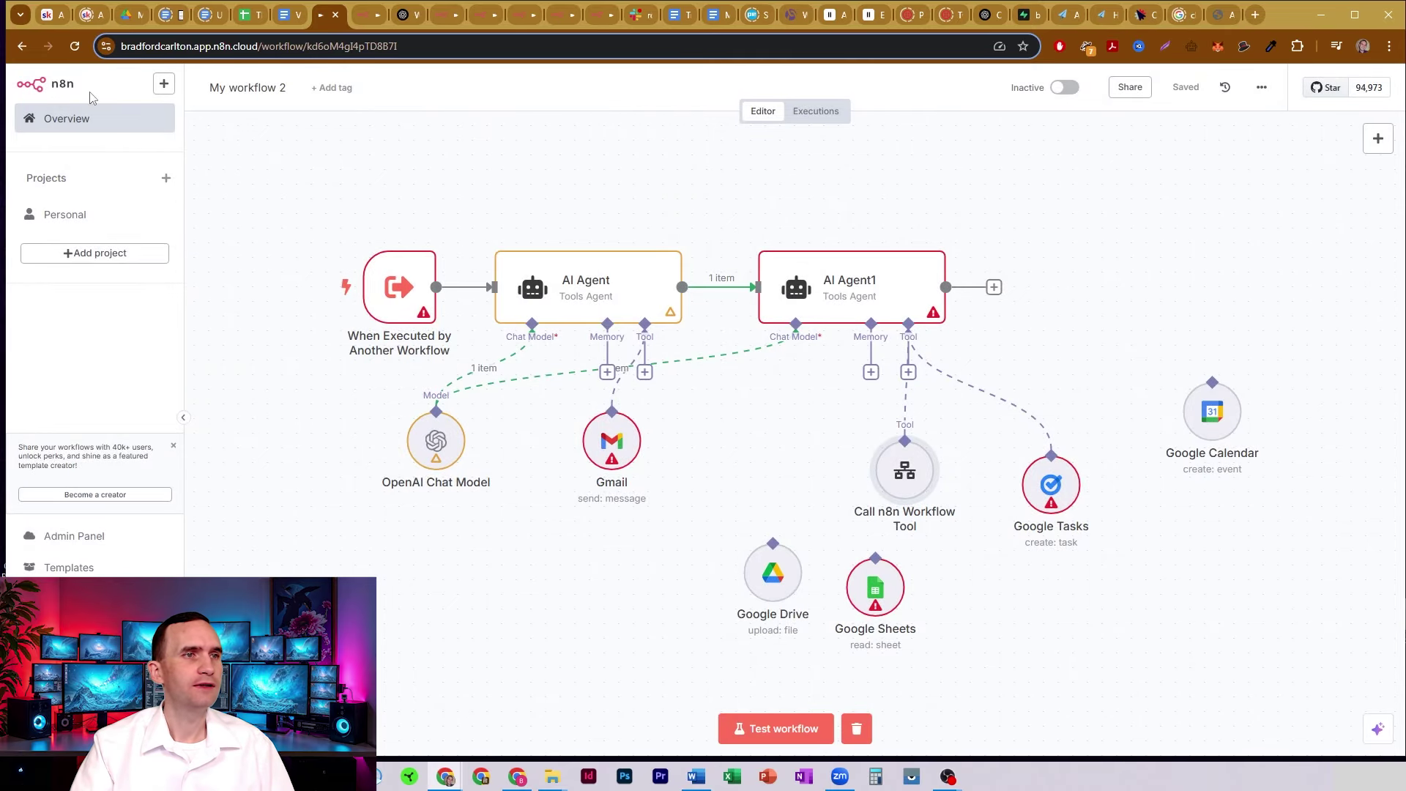
pyautogui.press('F5')
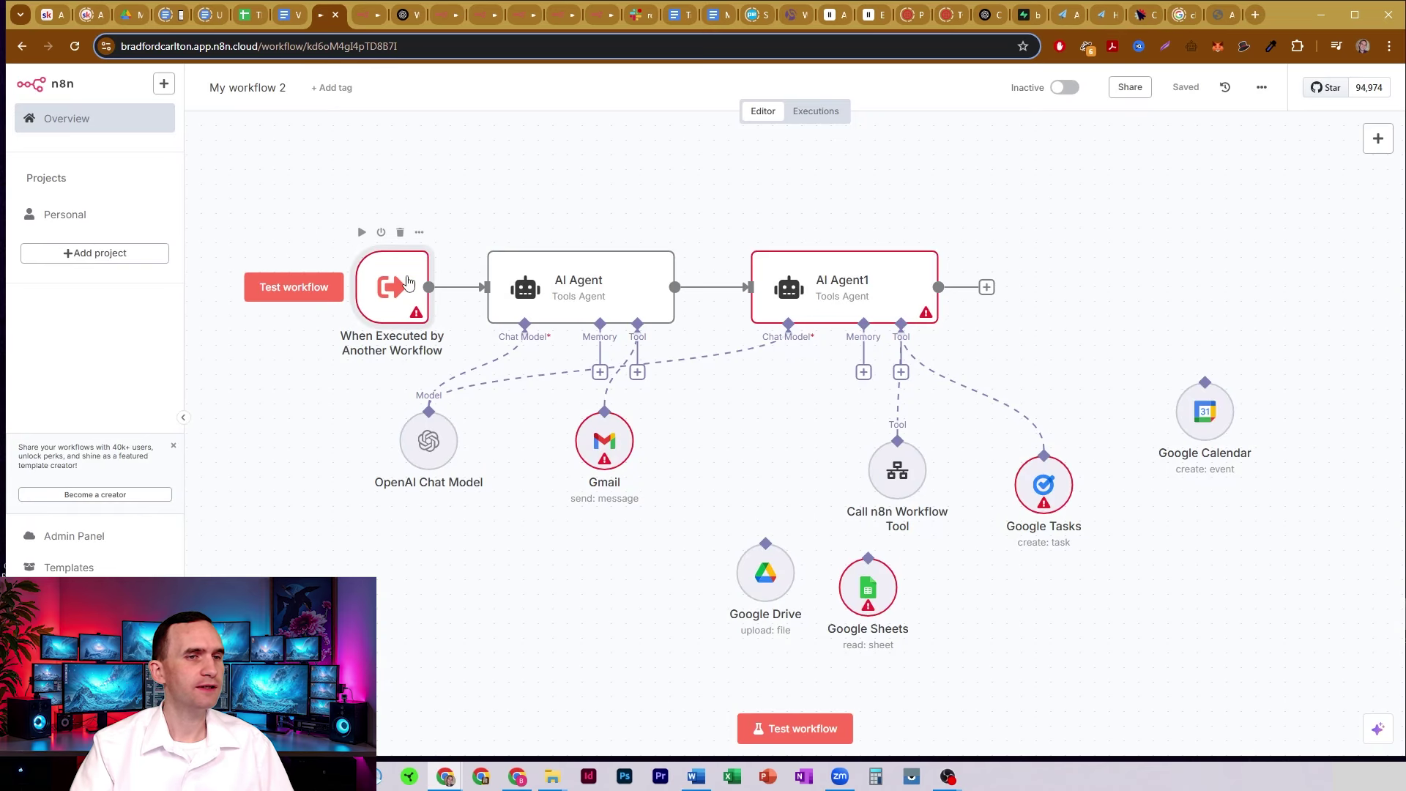
# Name the trigger's three input fields name, date and id, and save and reload the workflow.
pyautogui.doubleClick(405, 282)
pyautogui.click(141, 284)
pyautogui.write('name')
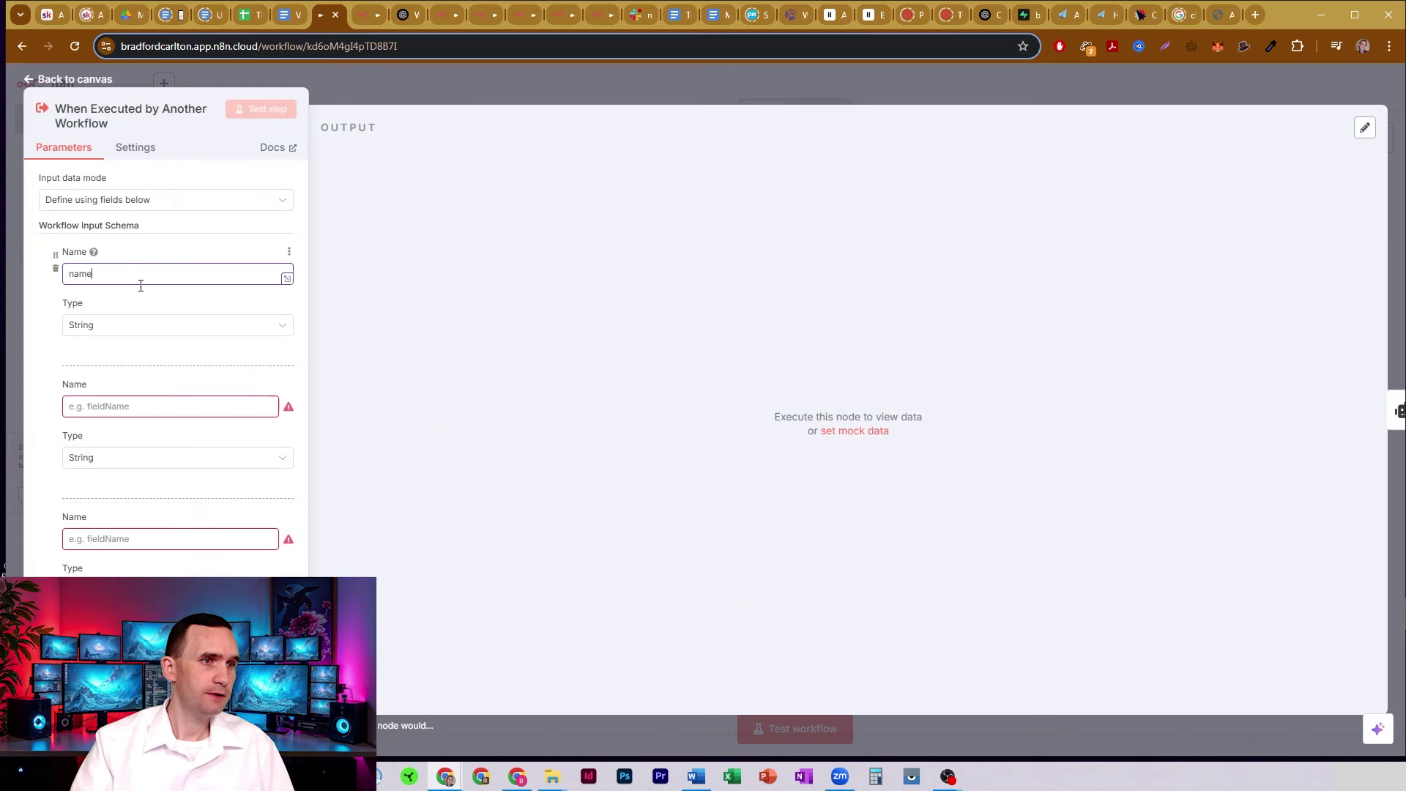
pyautogui.click(118, 407)
pyautogui.write('date')
pyautogui.click(121, 535)
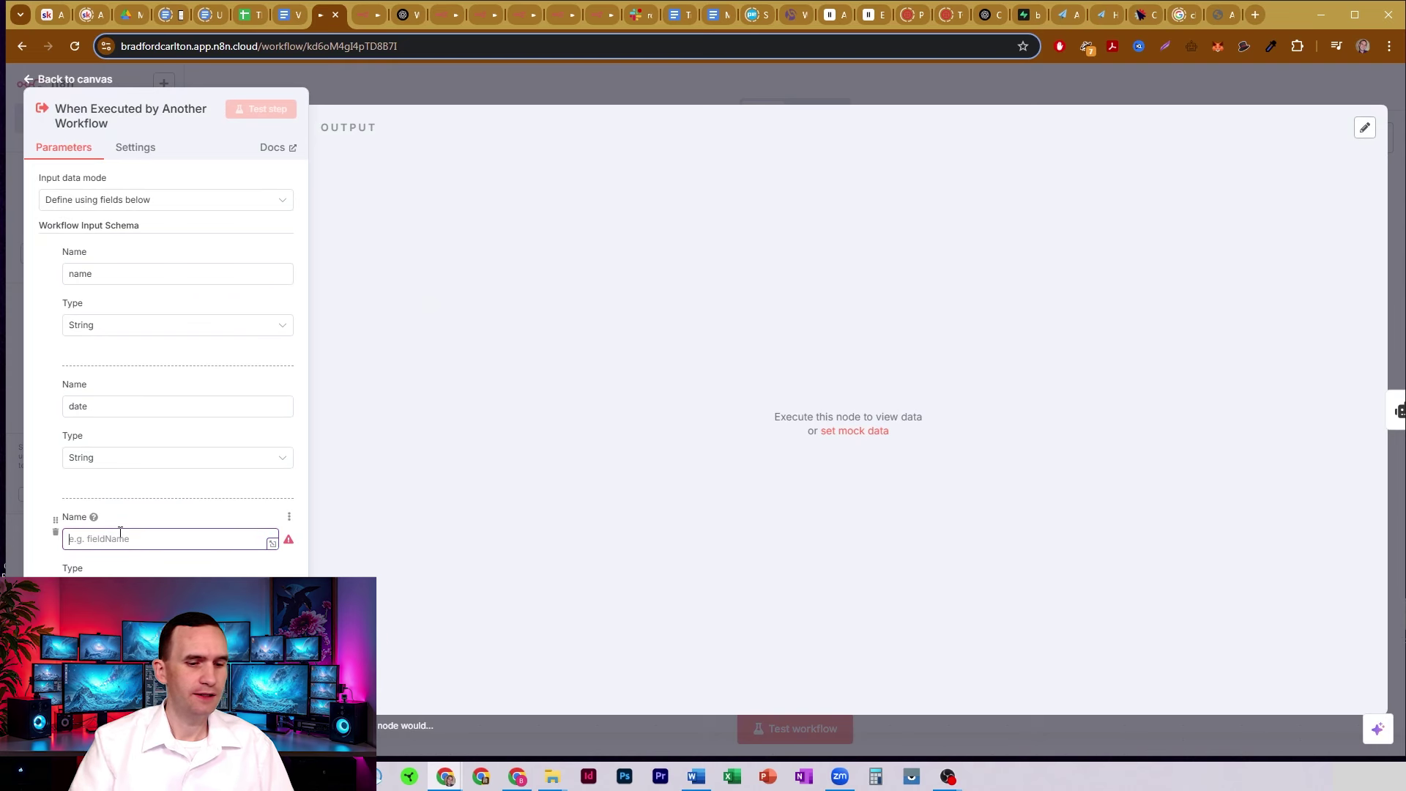
pyautogui.write('id')
pyautogui.click(516, 99)
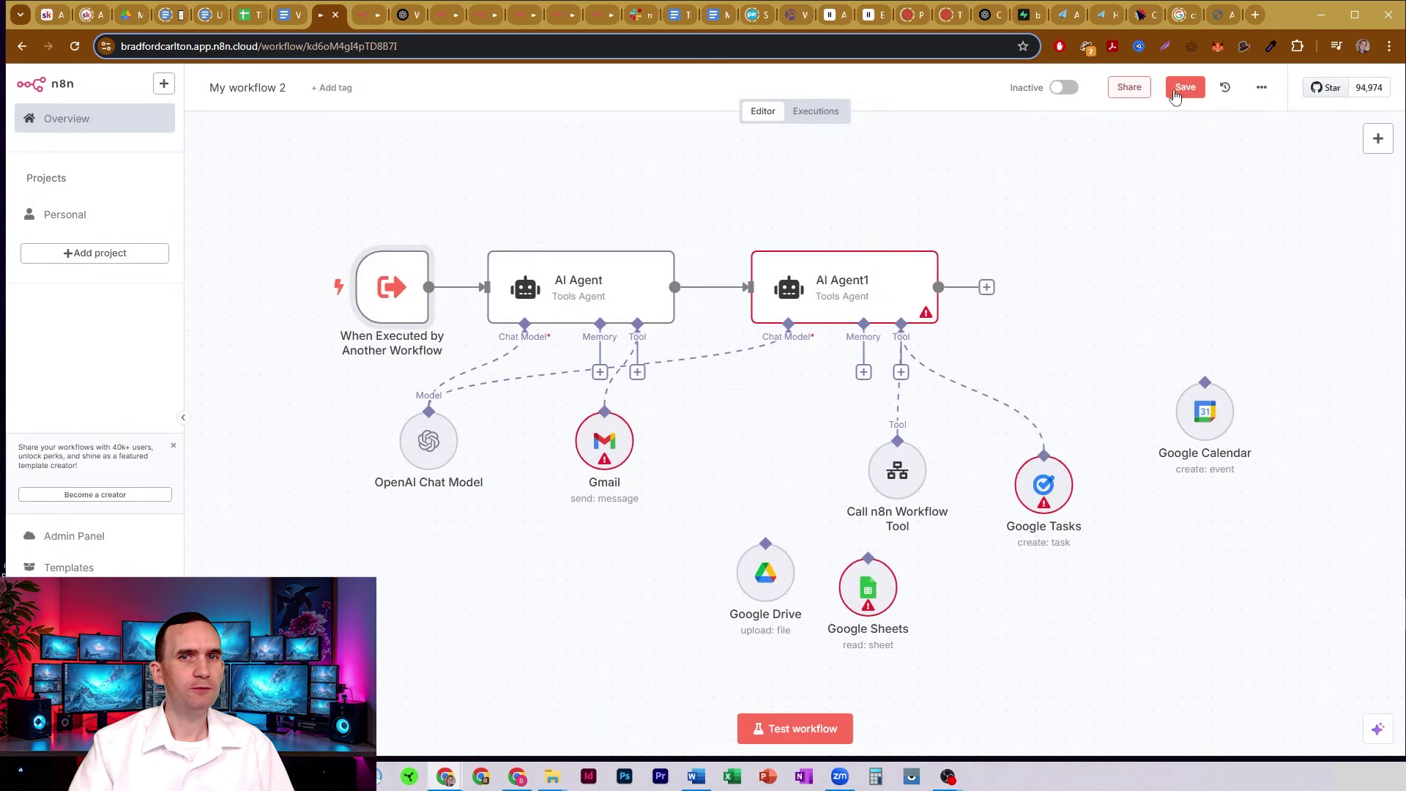
pyautogui.click(75, 46)
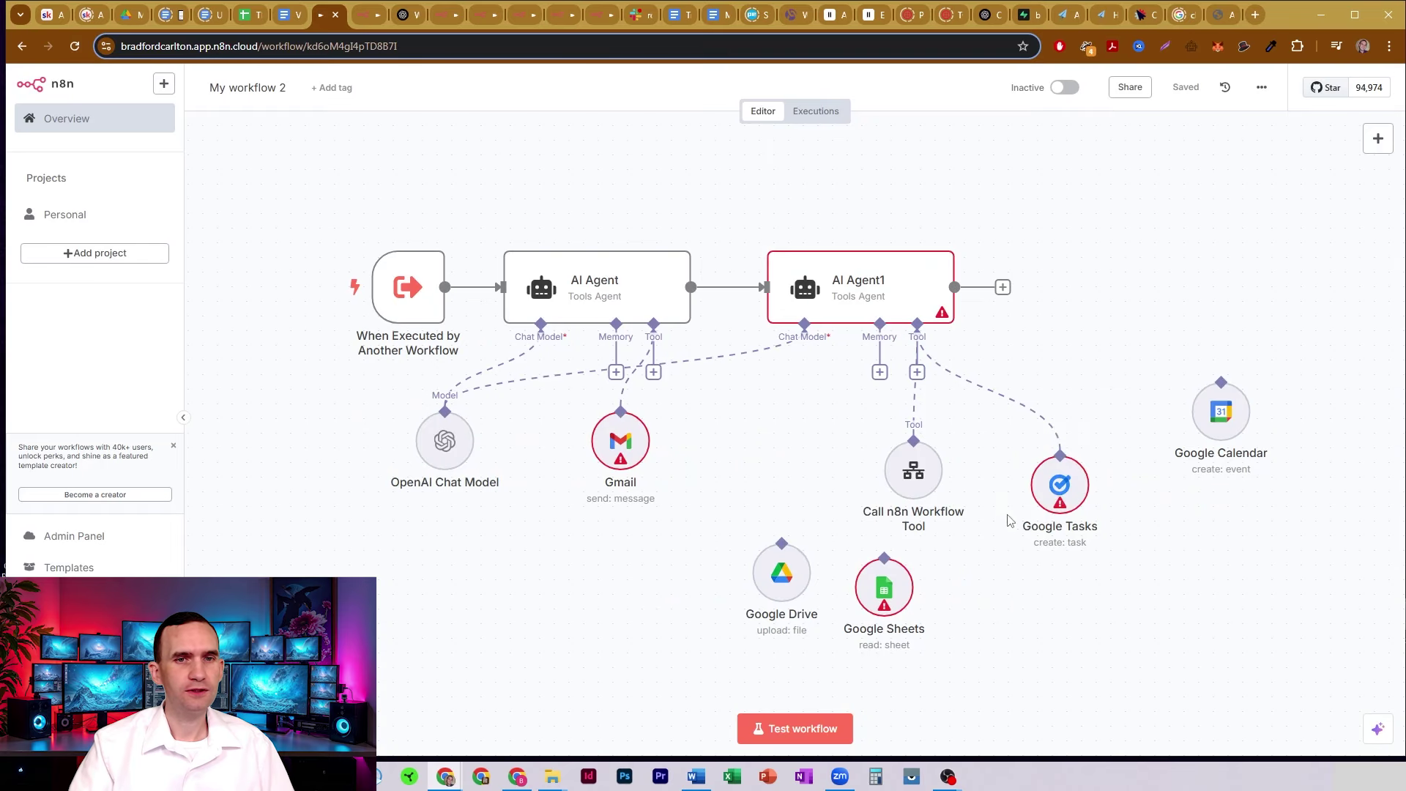
# Set the Call n8n Workflow Tool to call My workflow 2 and leave its name, date and id inputs empty.
pyautogui.doubleClick(924, 480)
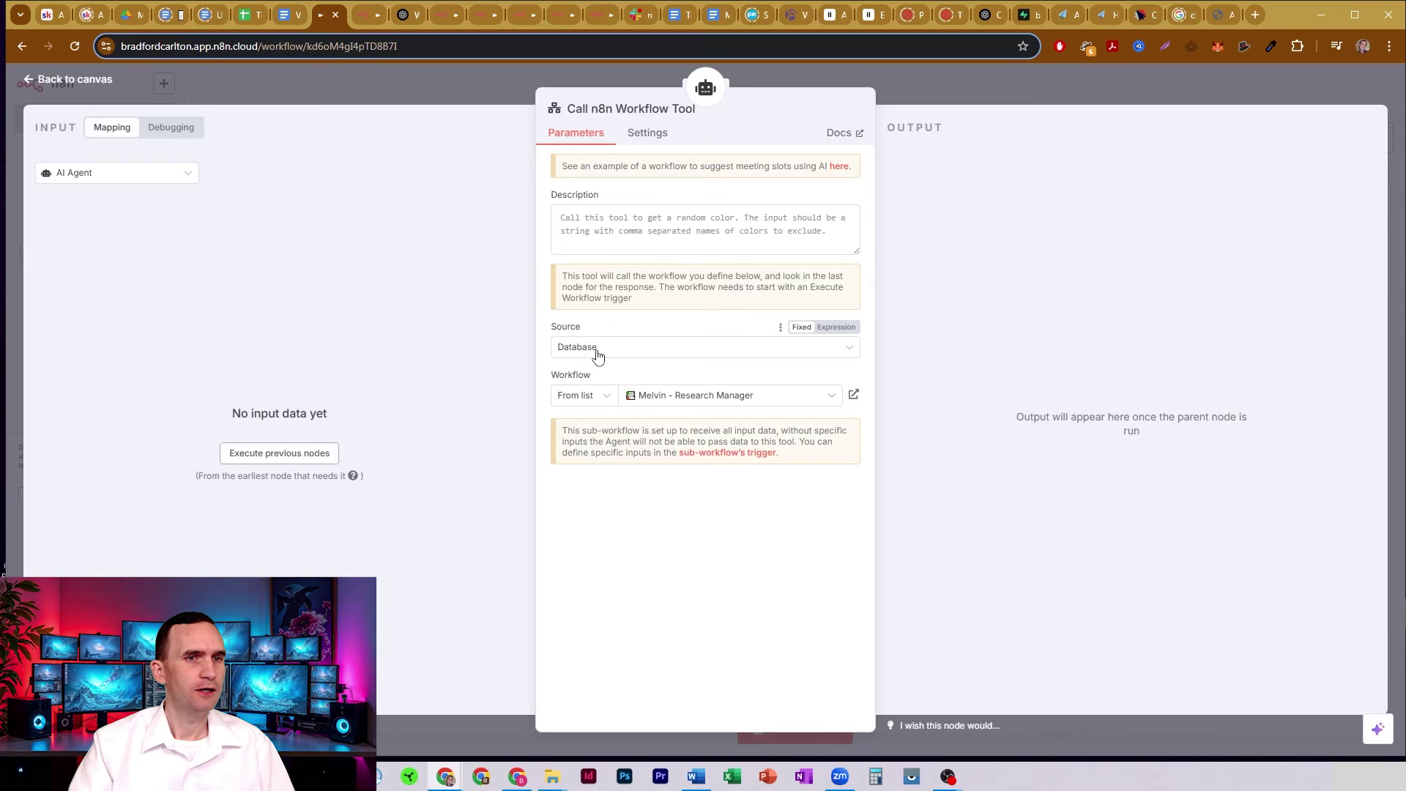
pyautogui.click(663, 399)
pyautogui.write('my')
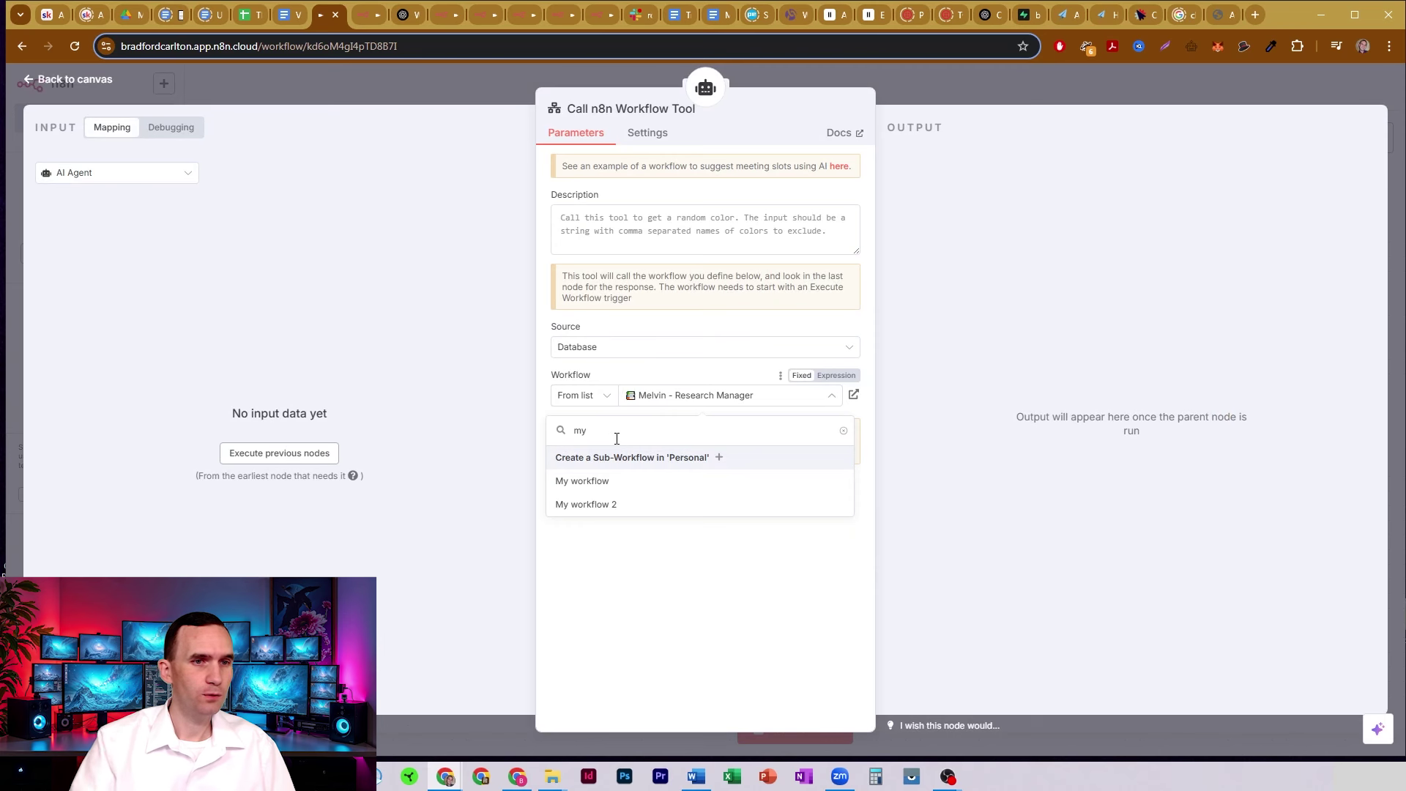
pyautogui.click(609, 504)
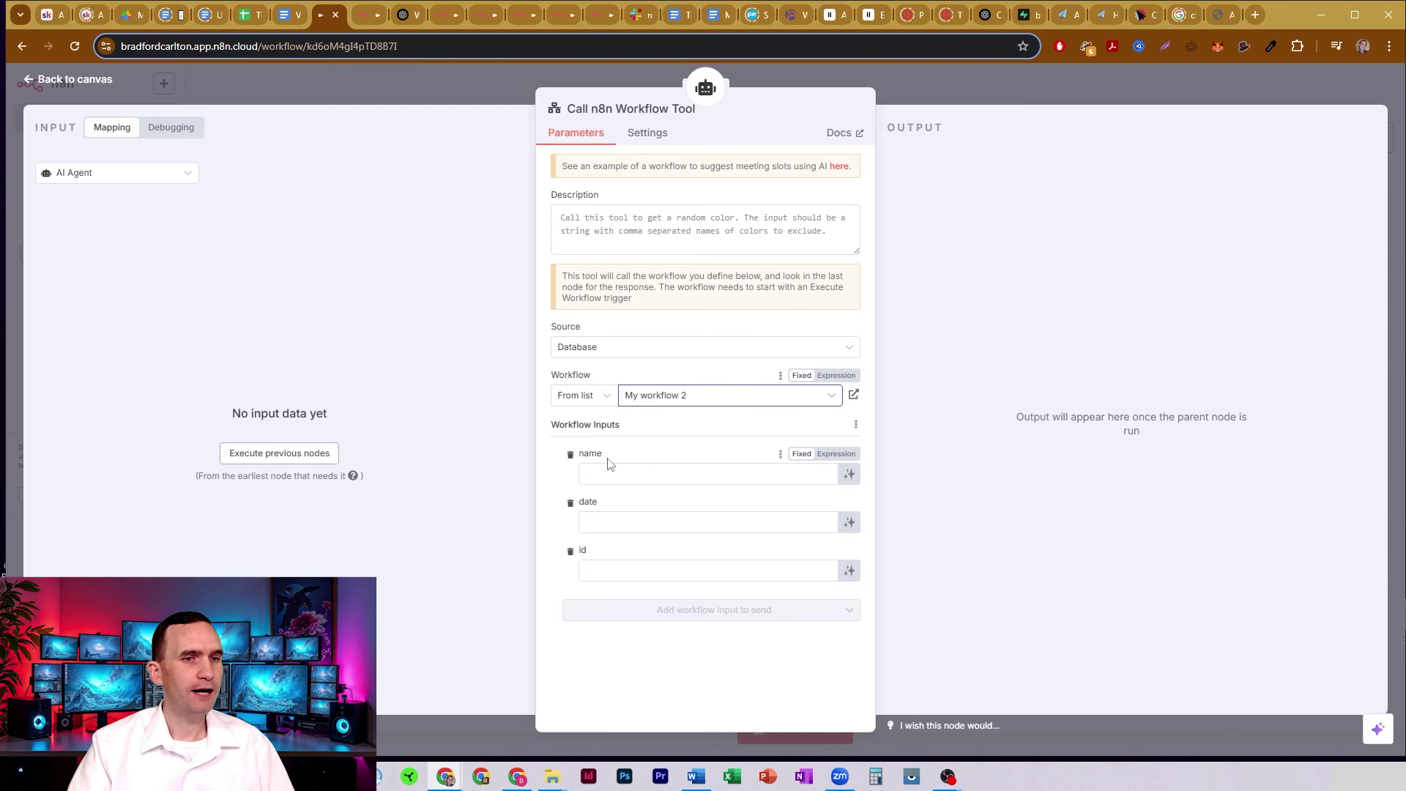
pyautogui.click(647, 472)
pyautogui.click(621, 522)
pyautogui.click(623, 570)
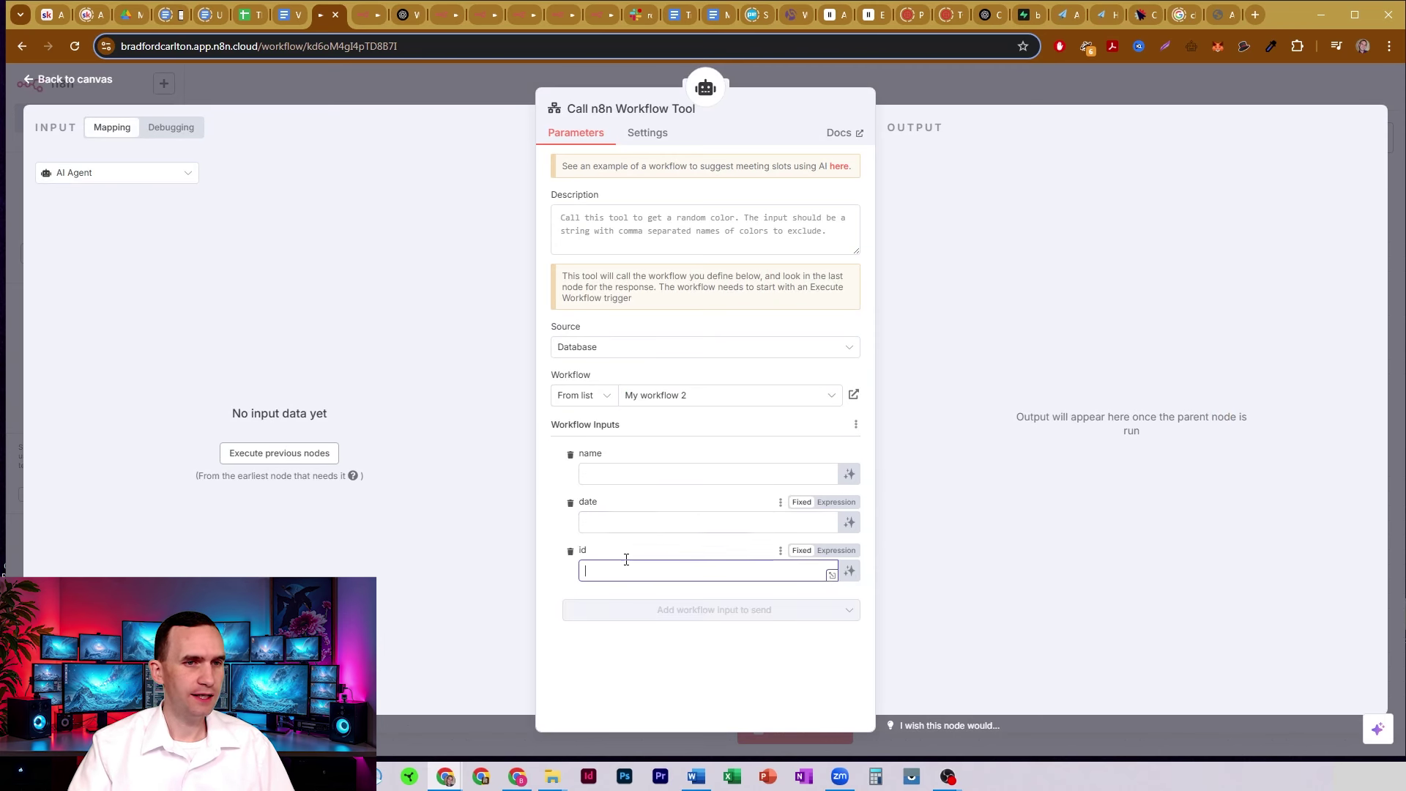
pyautogui.click(898, 69)
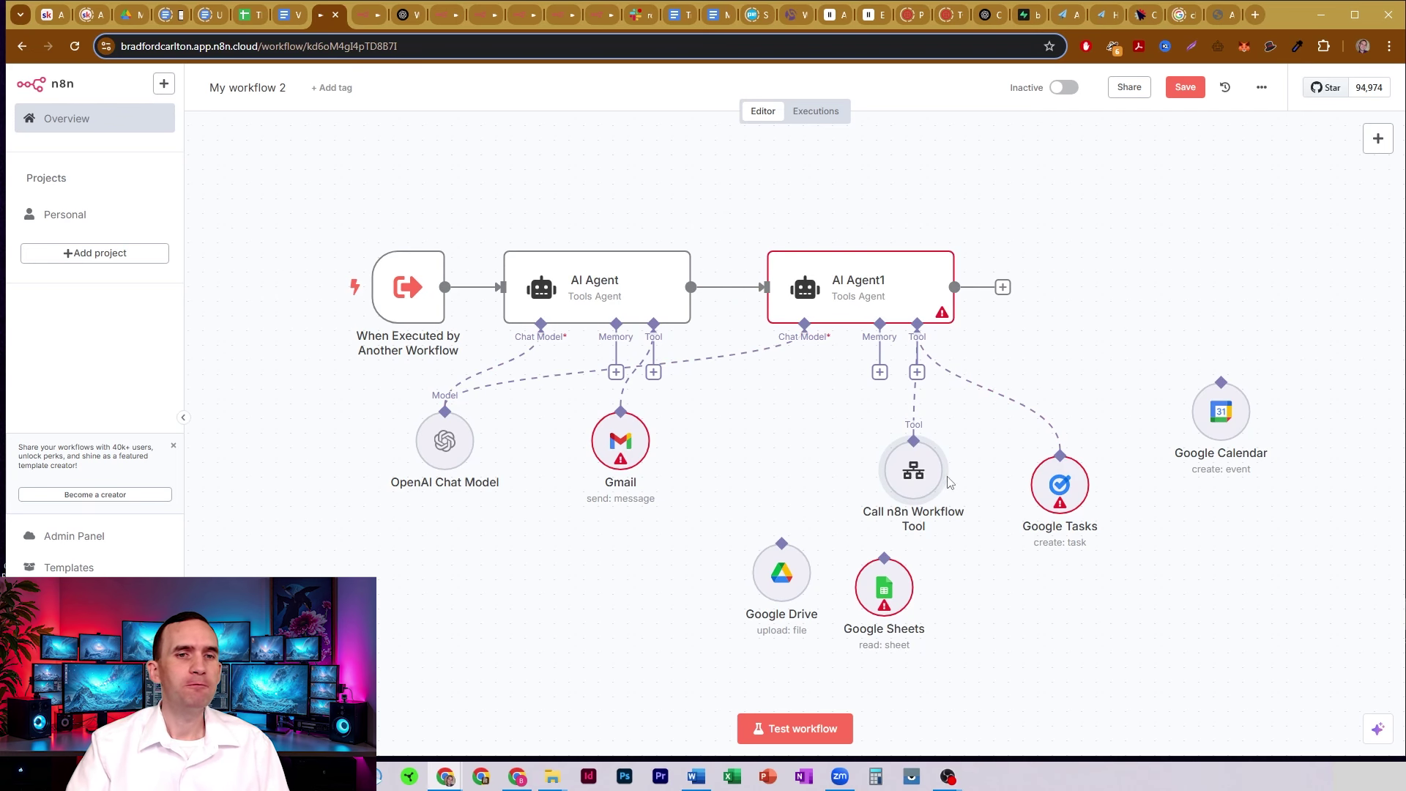
# Move the Call n8n Workflow Tool up beside AI Agent1, above Google Calendar, and switch to the Rodger Bot workflow.
pyautogui.moveTo(931, 474); pyautogui.dragTo(1154, 343)
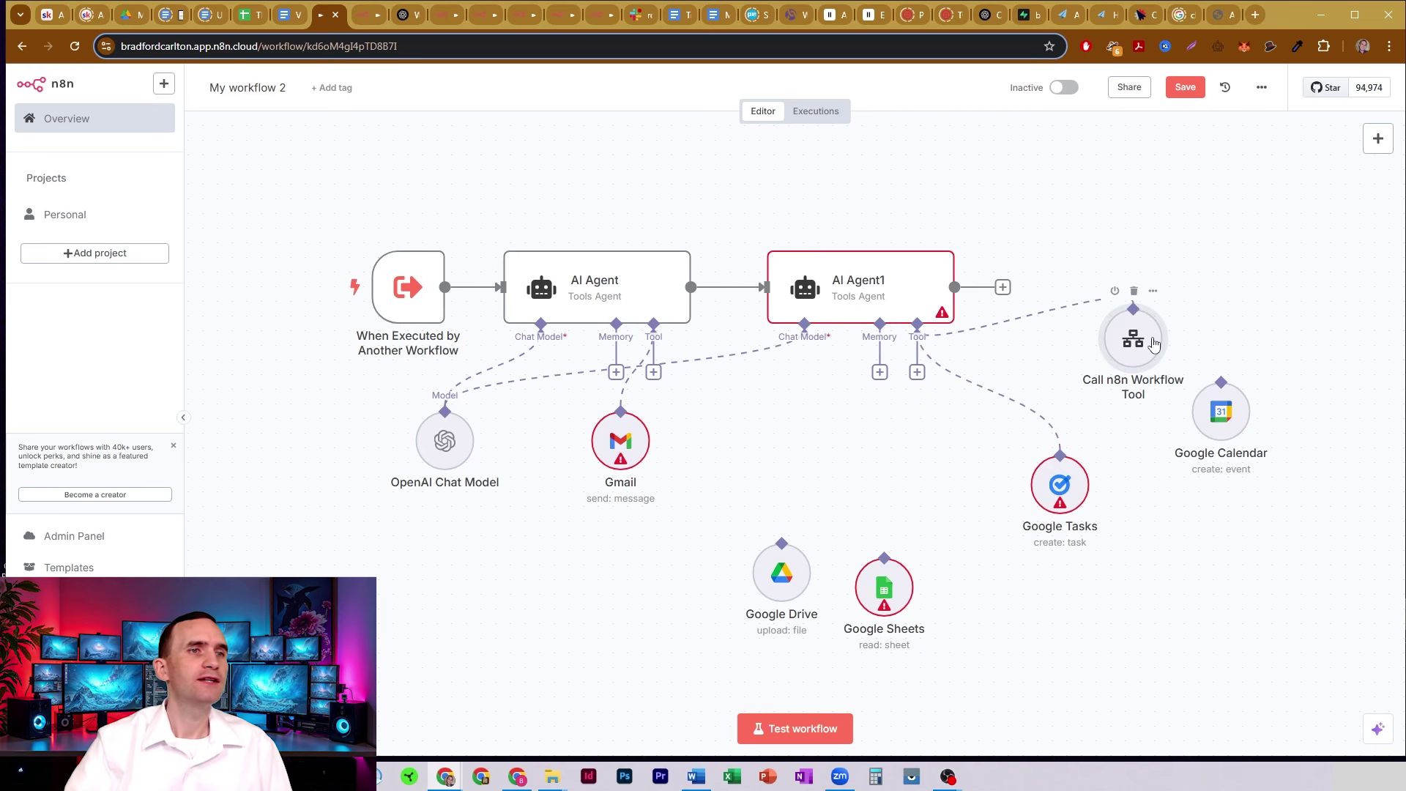
pyautogui.click(368, 16)
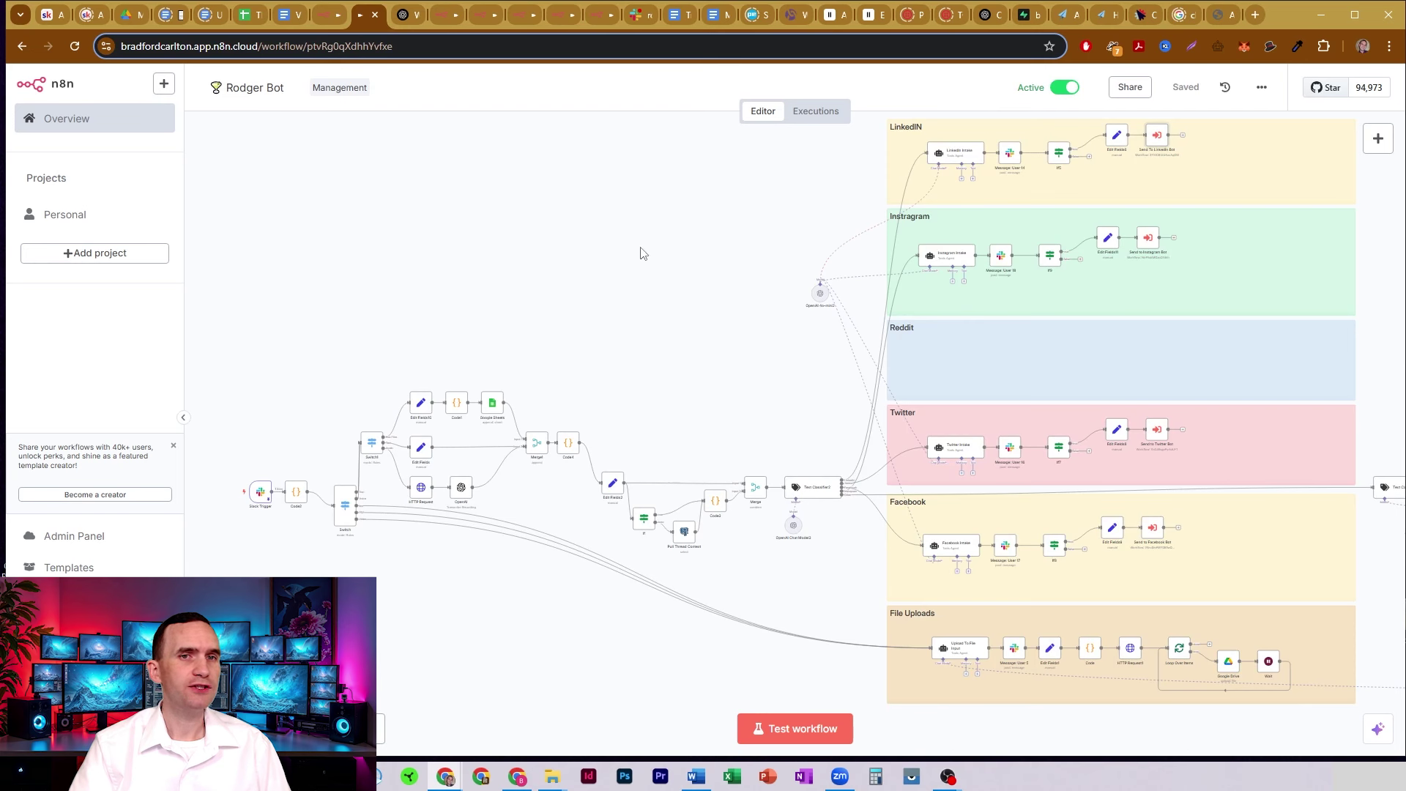
# Return to My workflow 2 and move the Call n8n Workflow Tool down beside Google Tasks.
pyautogui.moveTo(219, 350); pyautogui.dragTo(511, 269)
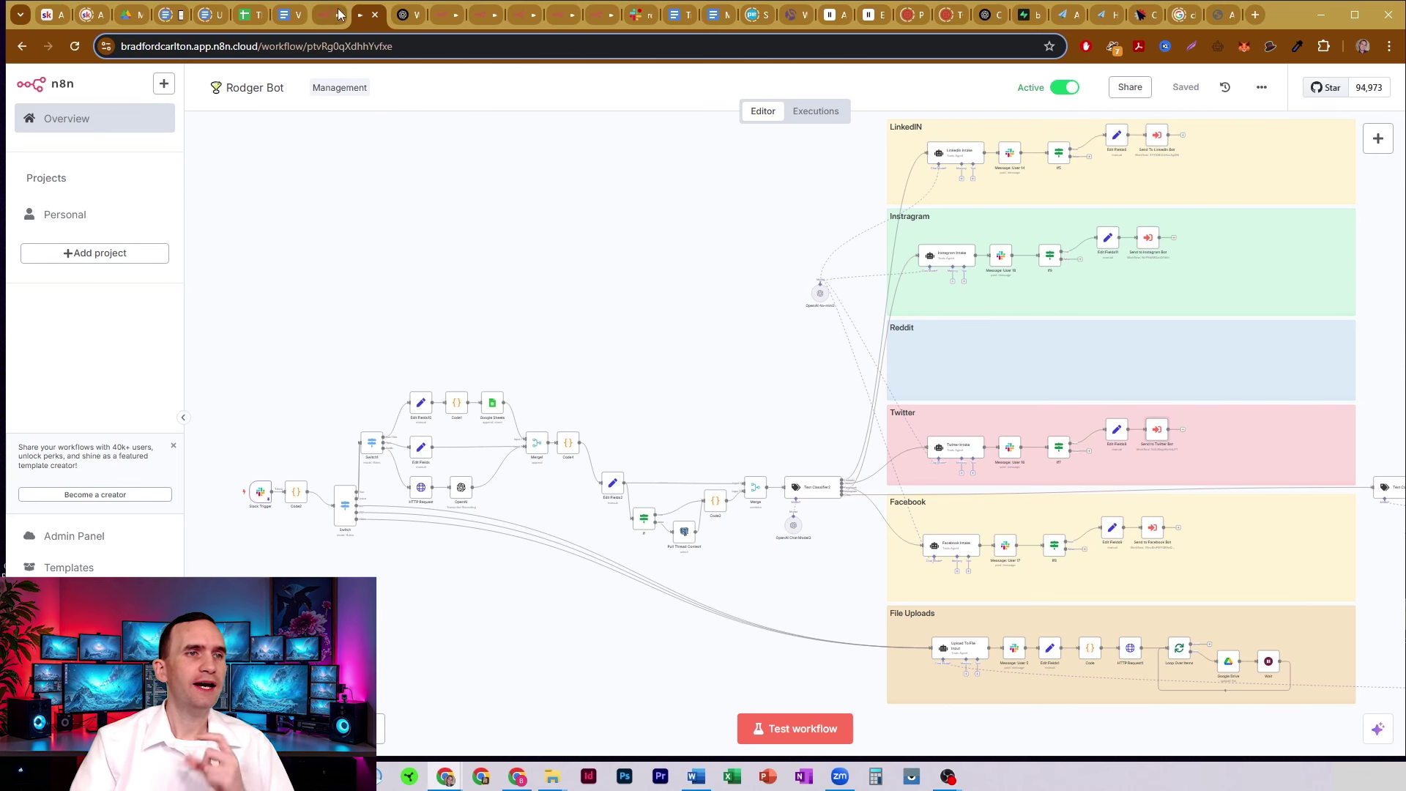
pyautogui.hotkey('ctrl', 'shift', 'Tab')
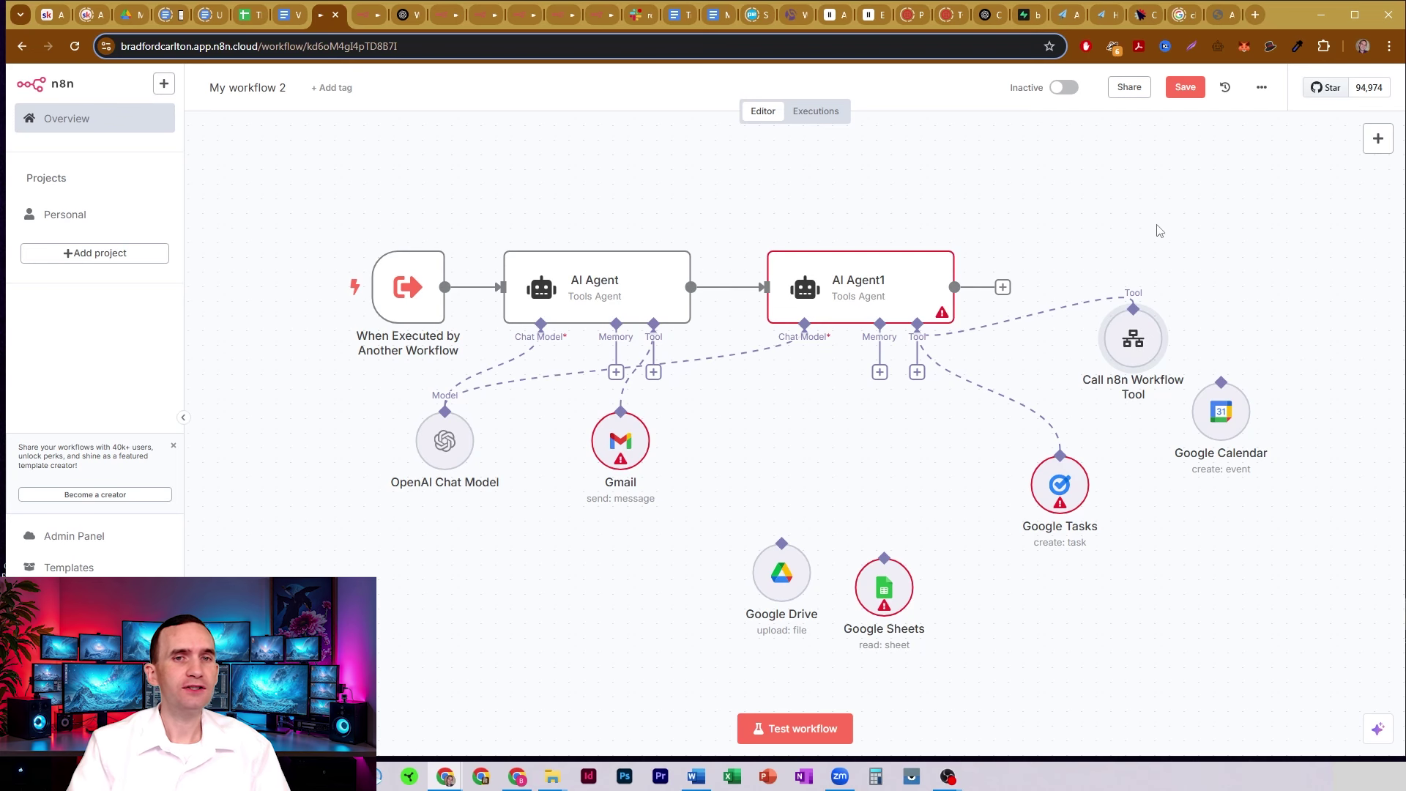
pyautogui.moveTo(1136, 337); pyautogui.dragTo(1121, 483)
# Add an Execute A Sub Workflow action after AI Agent1, leaving its settings at their defaults with no workflow chosen.
pyautogui.click(1003, 287)
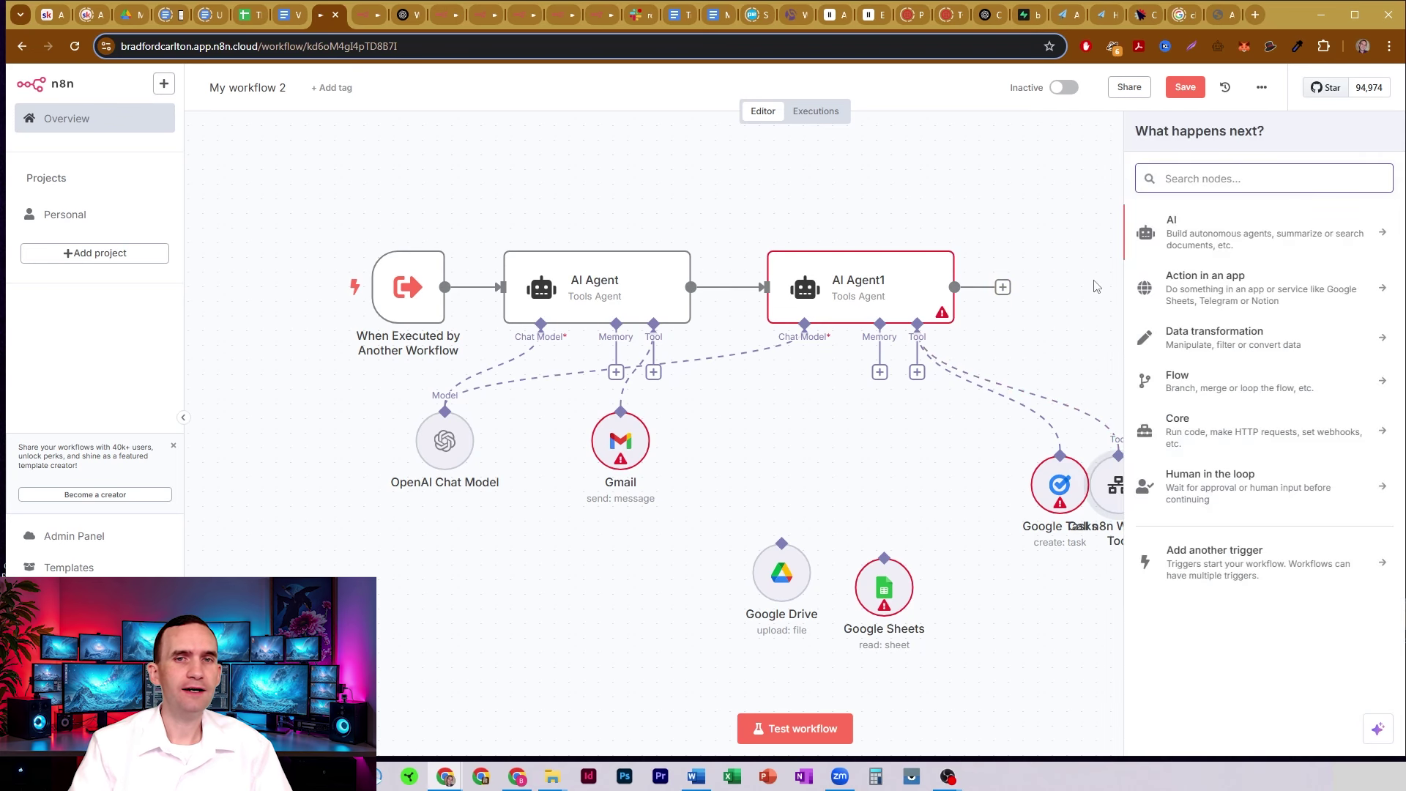
pyautogui.write('exec')
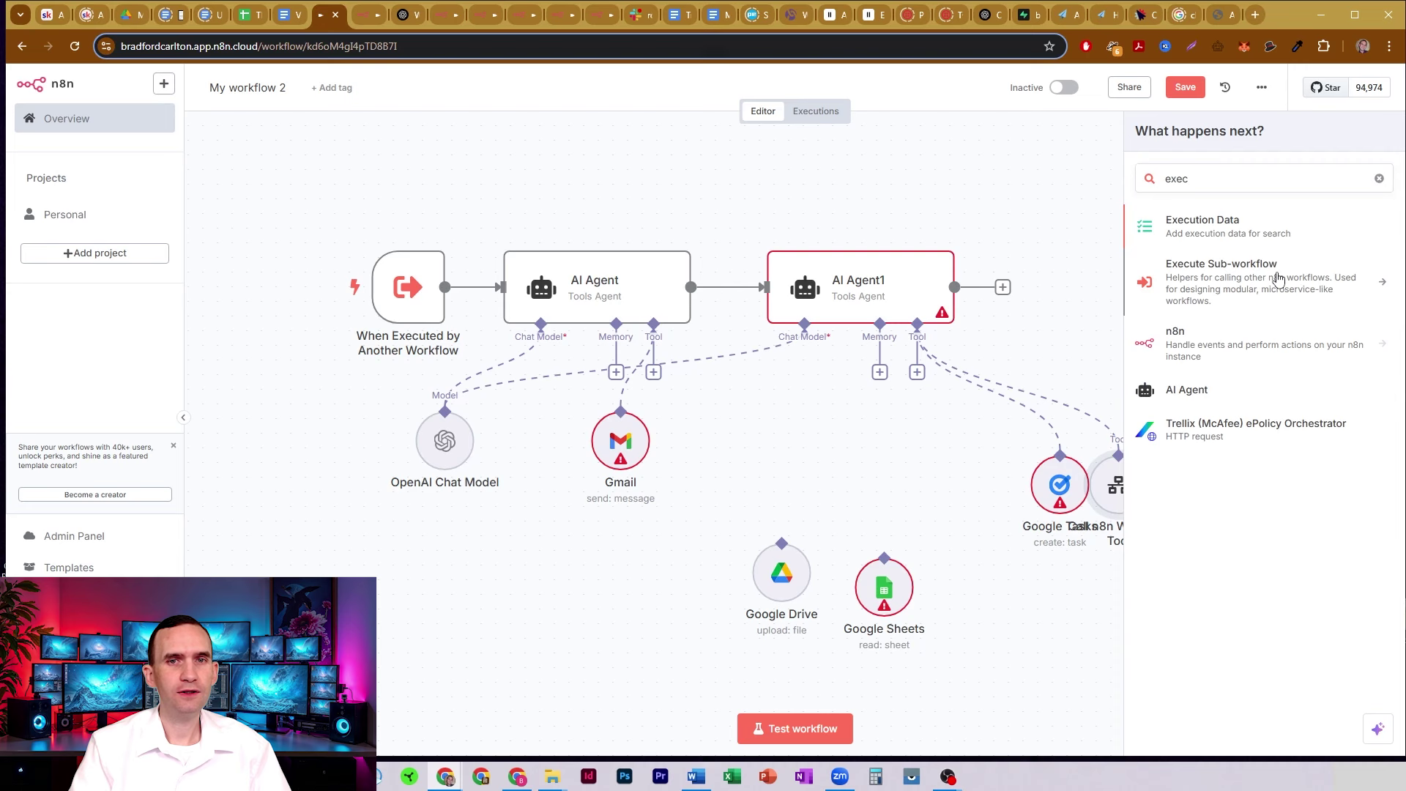
pyautogui.click(1279, 278)
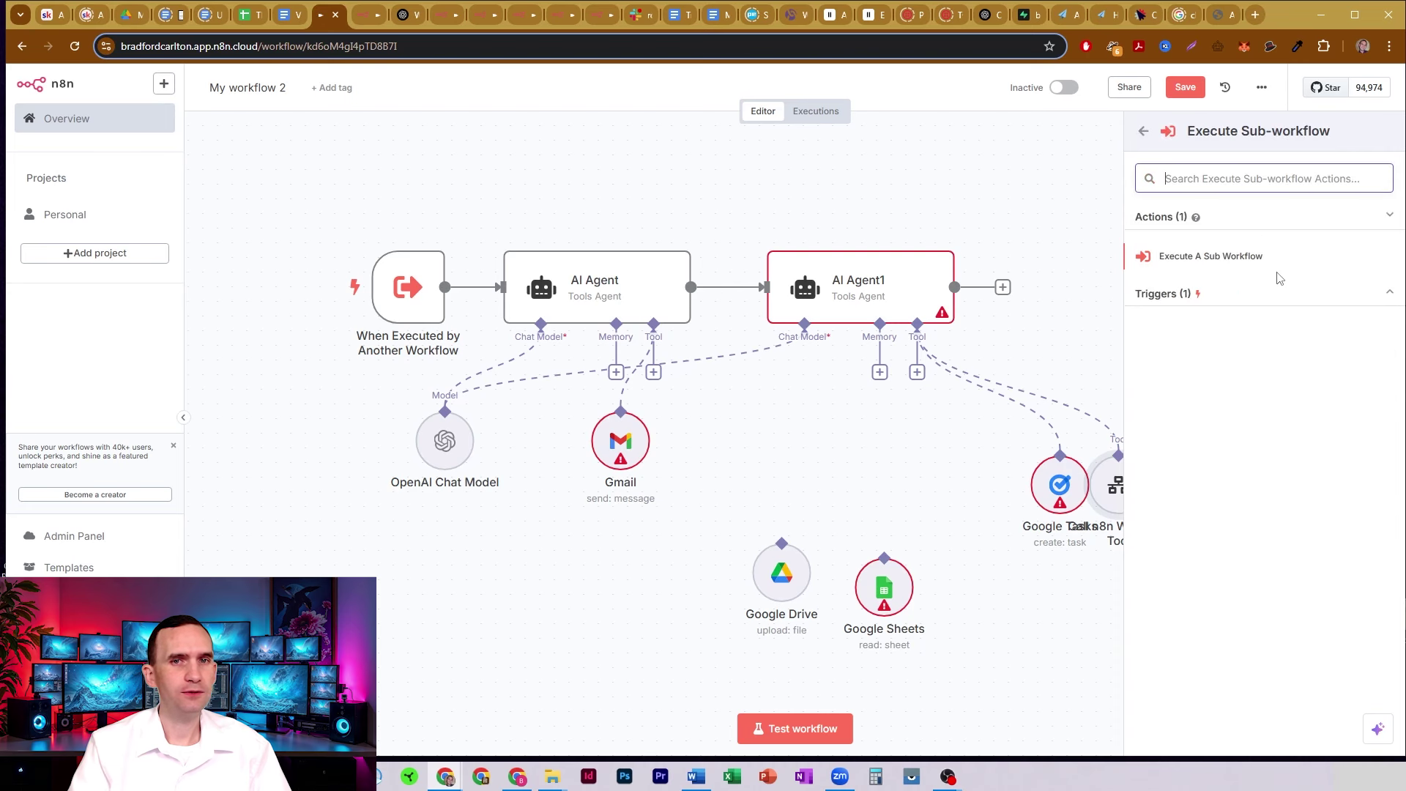
pyautogui.click(1227, 265)
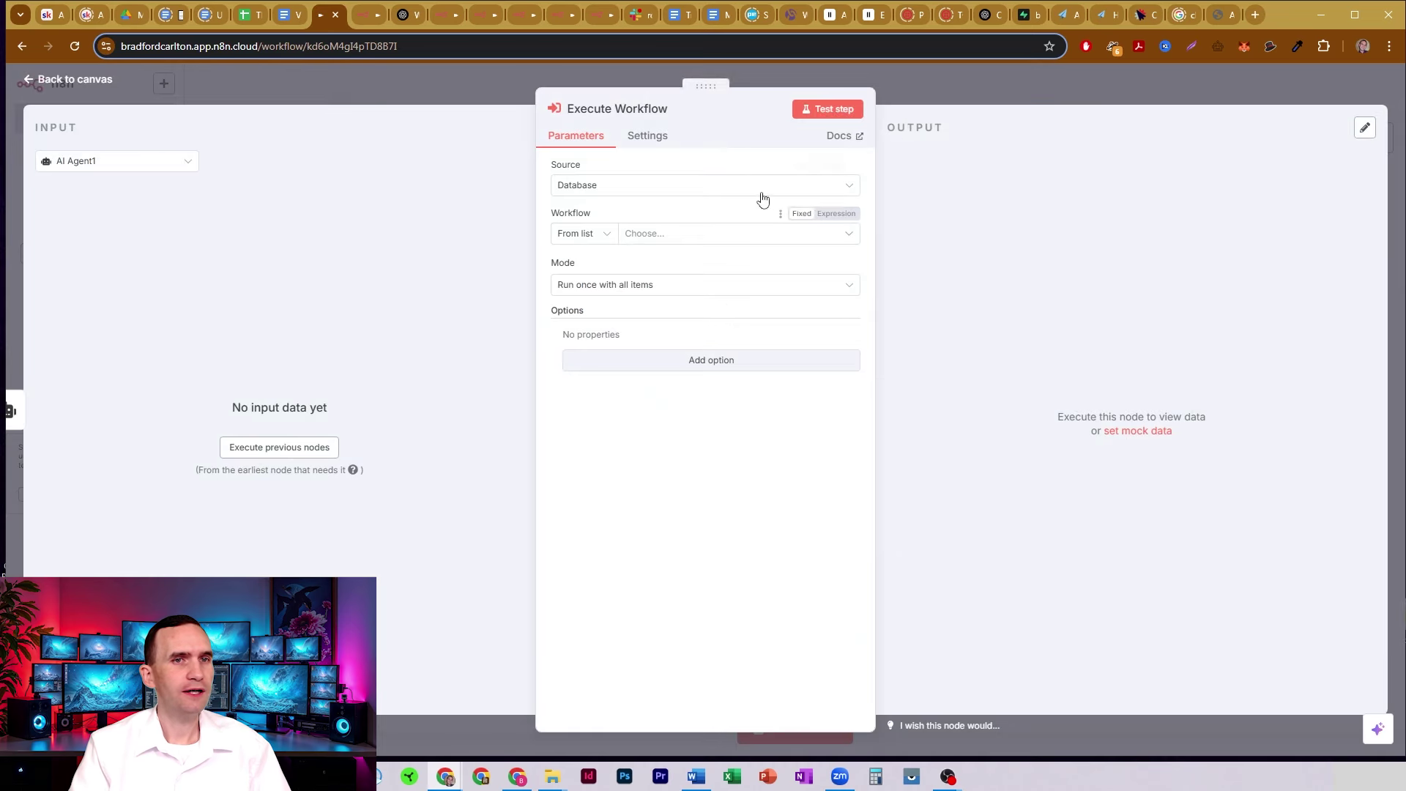
pyautogui.click(916, 99)
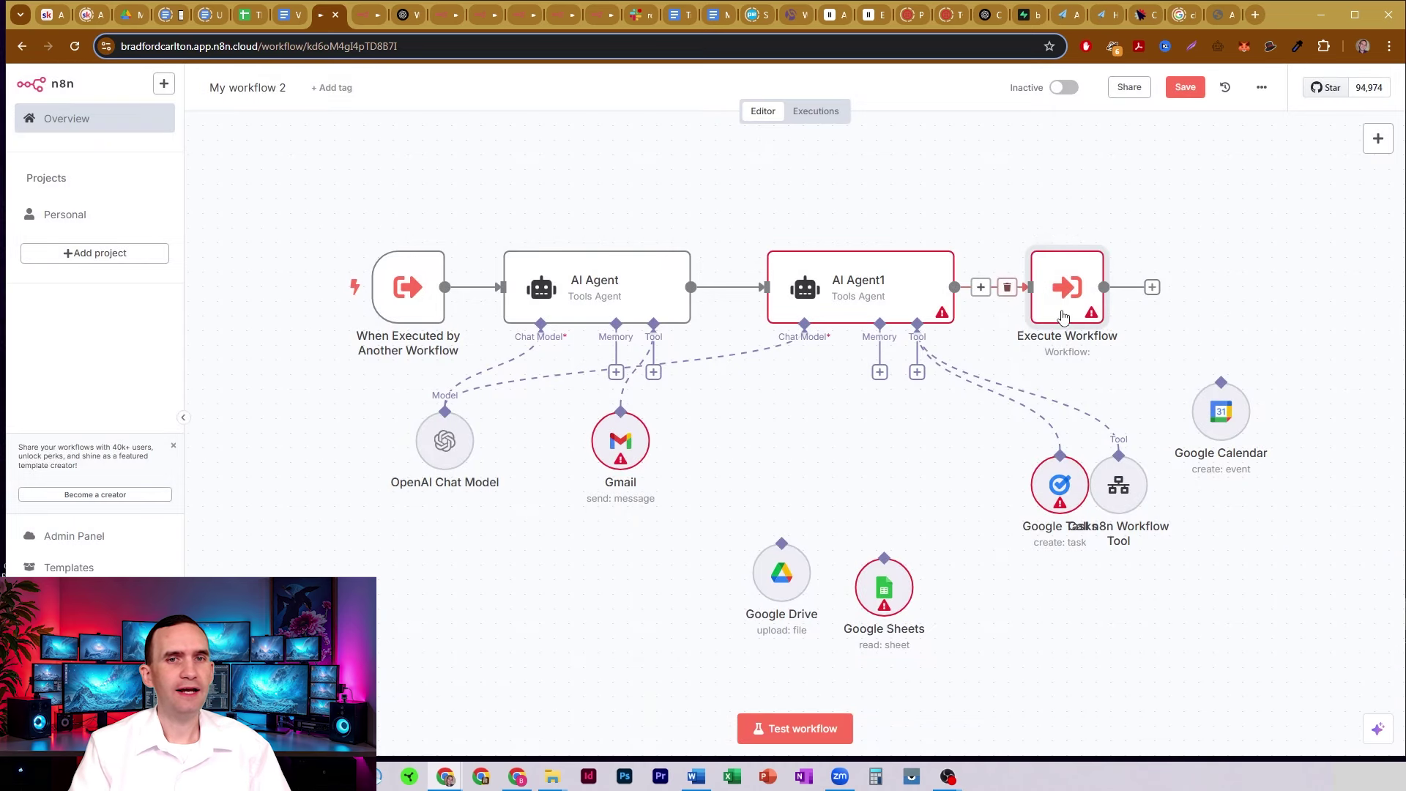
# Chain a second Execute A Sub Workflow action after the Execute Workflow node, again with default settings and no workflow chosen.
pyautogui.click(1152, 287)
pyautogui.write('exec')
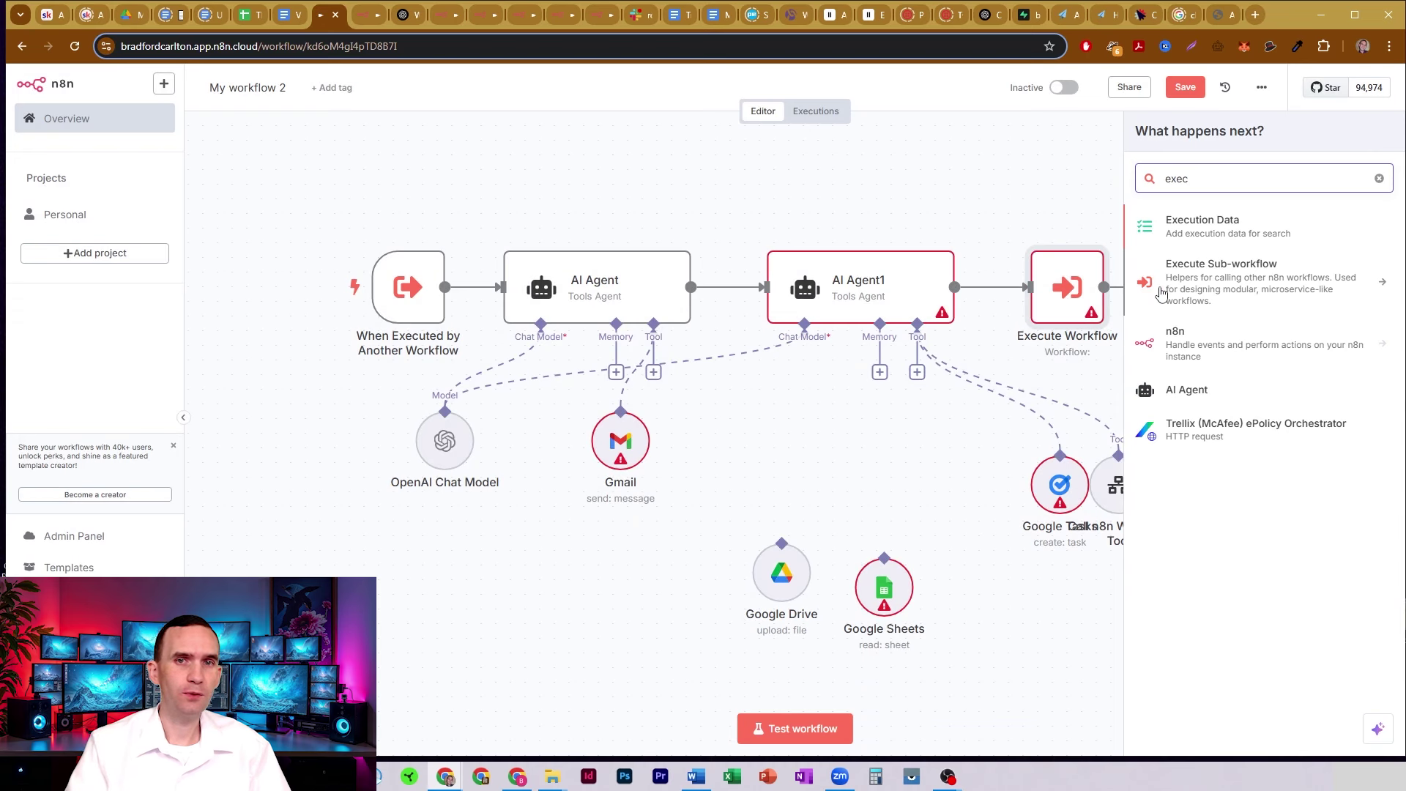
pyautogui.click(1179, 286)
pyautogui.click(1202, 265)
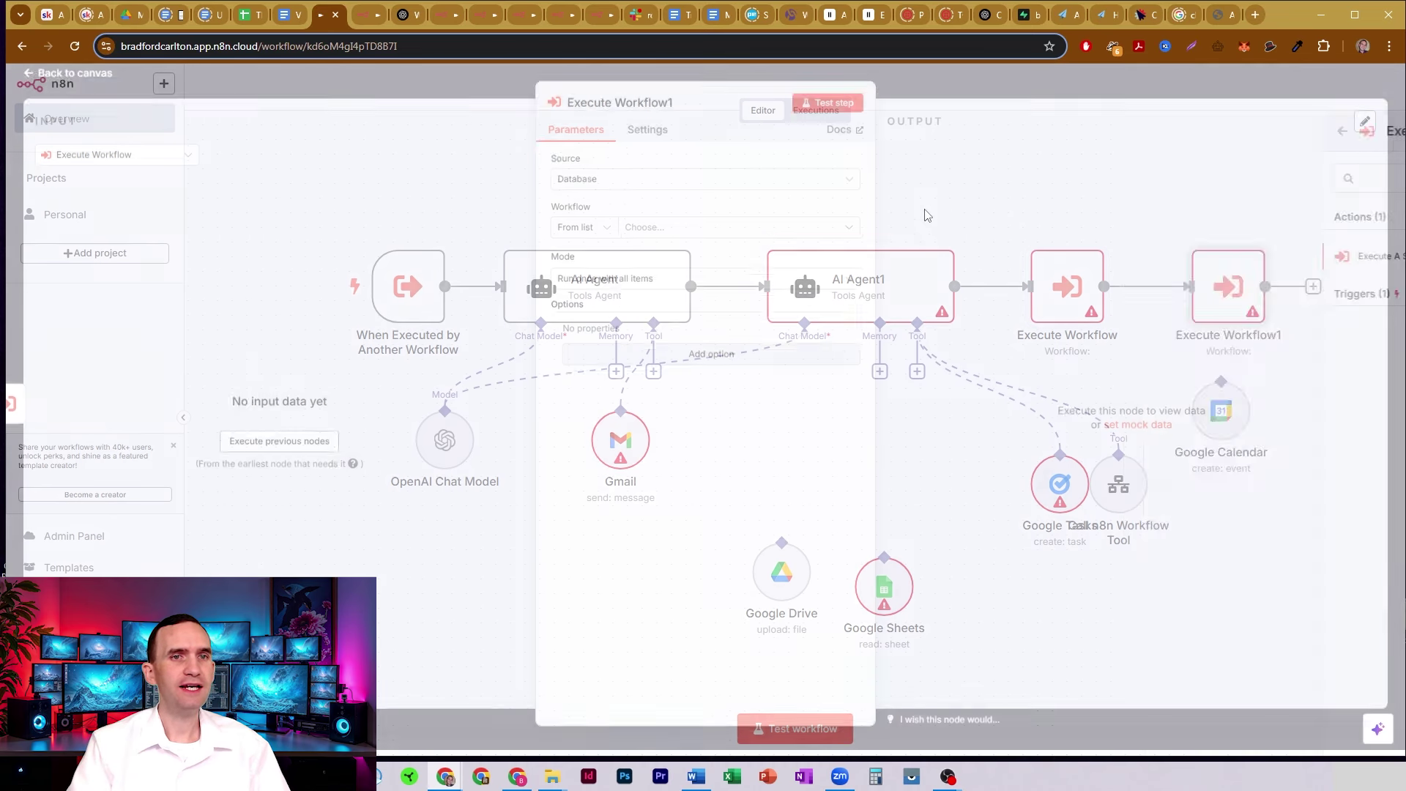
pyautogui.click(944, 105)
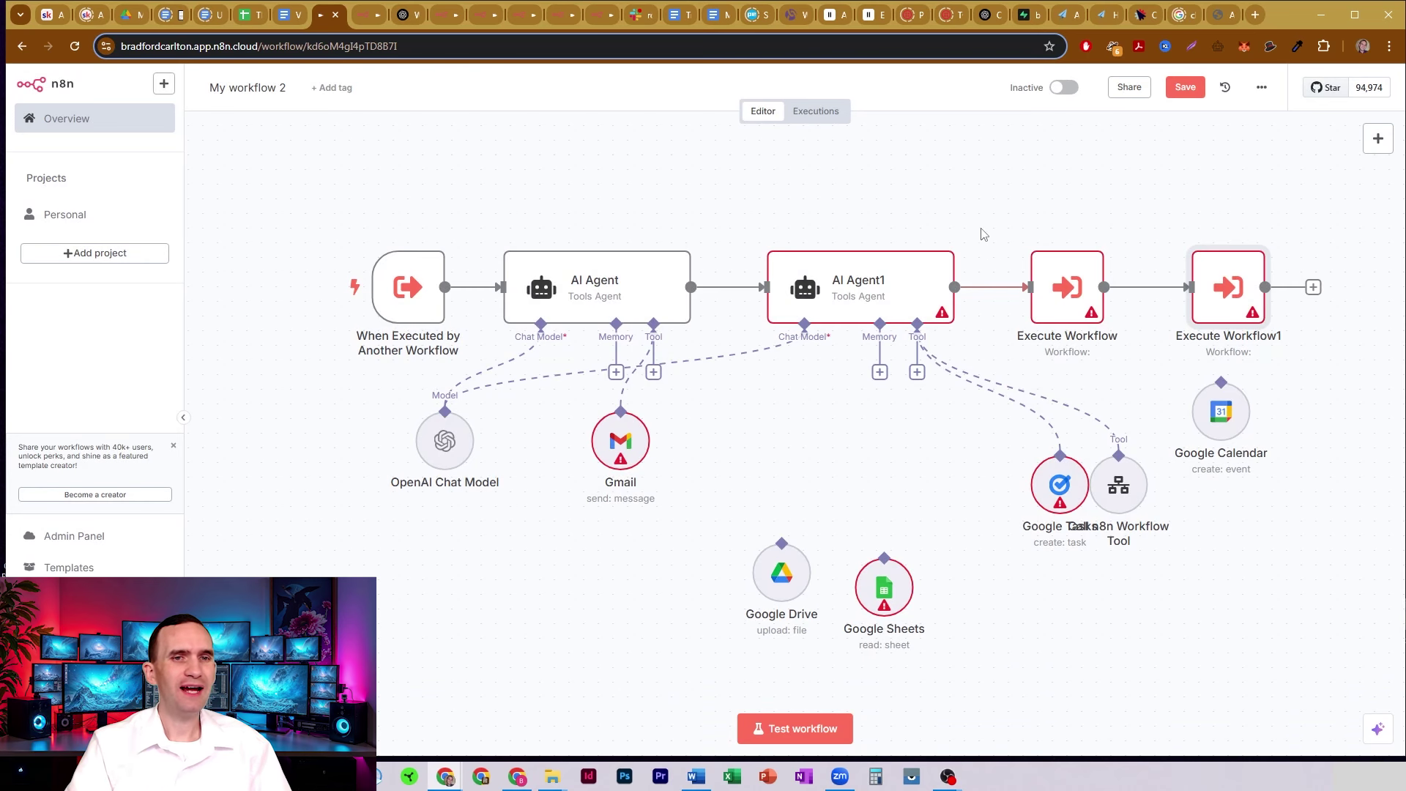
pyautogui.moveTo(980, 227); pyautogui.dragTo(971, 196)
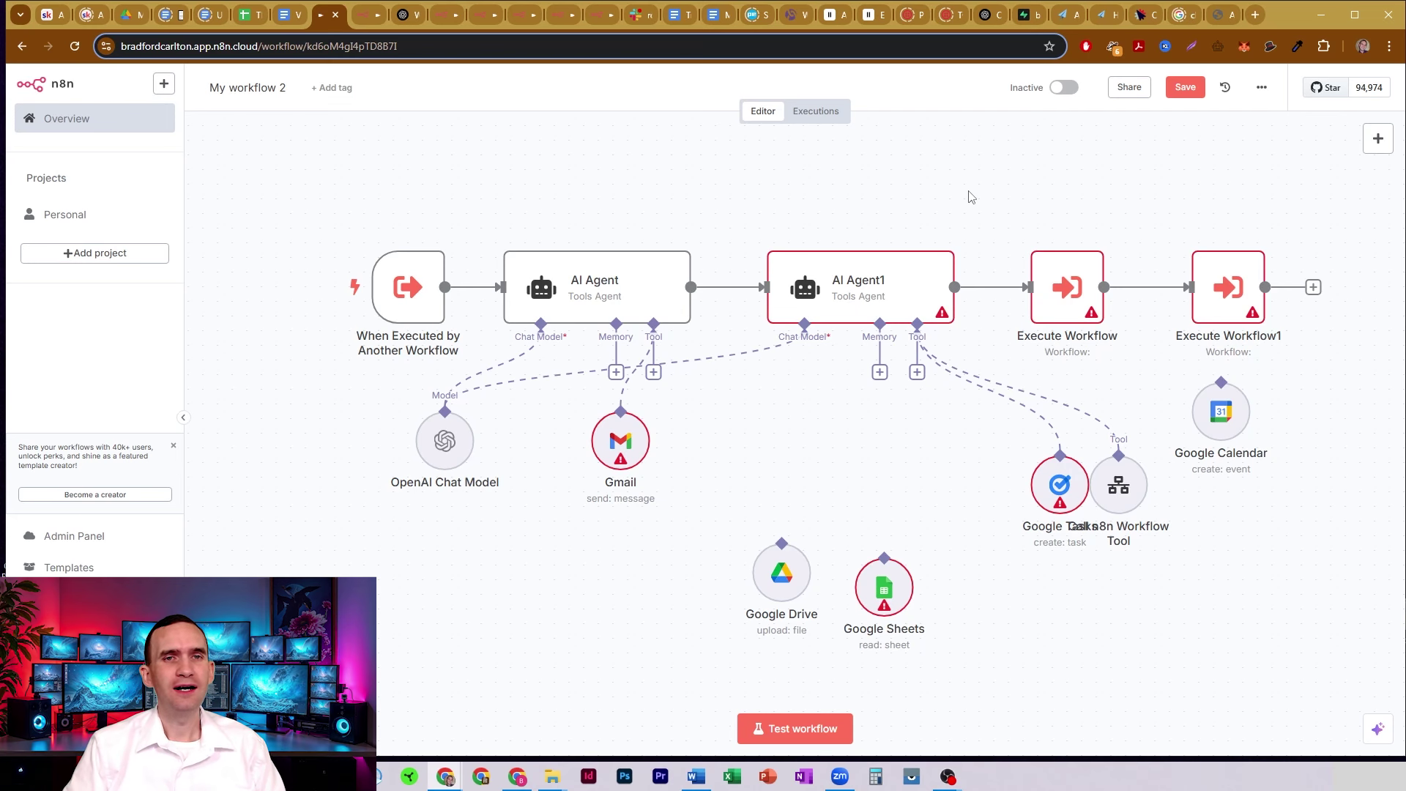
pyautogui.moveTo(471, 210)
pyautogui.mouseDown()
pyautogui.moveTo(396, 348)
pyautogui.moveTo(314, 353)
pyautogui.moveTo(453, 192)
pyautogui.mouseUp()
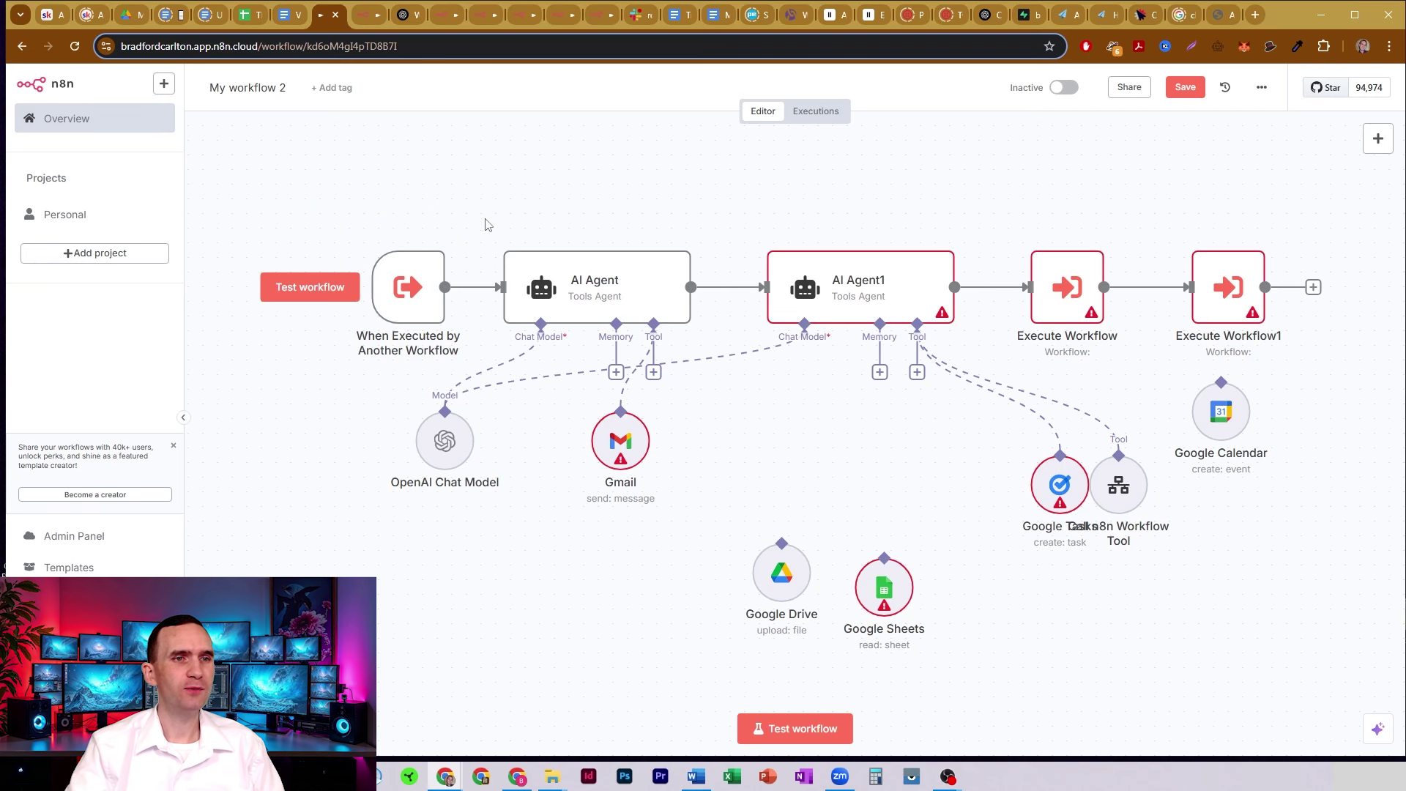
pyautogui.moveTo(487, 219); pyautogui.dragTo(449, 188)
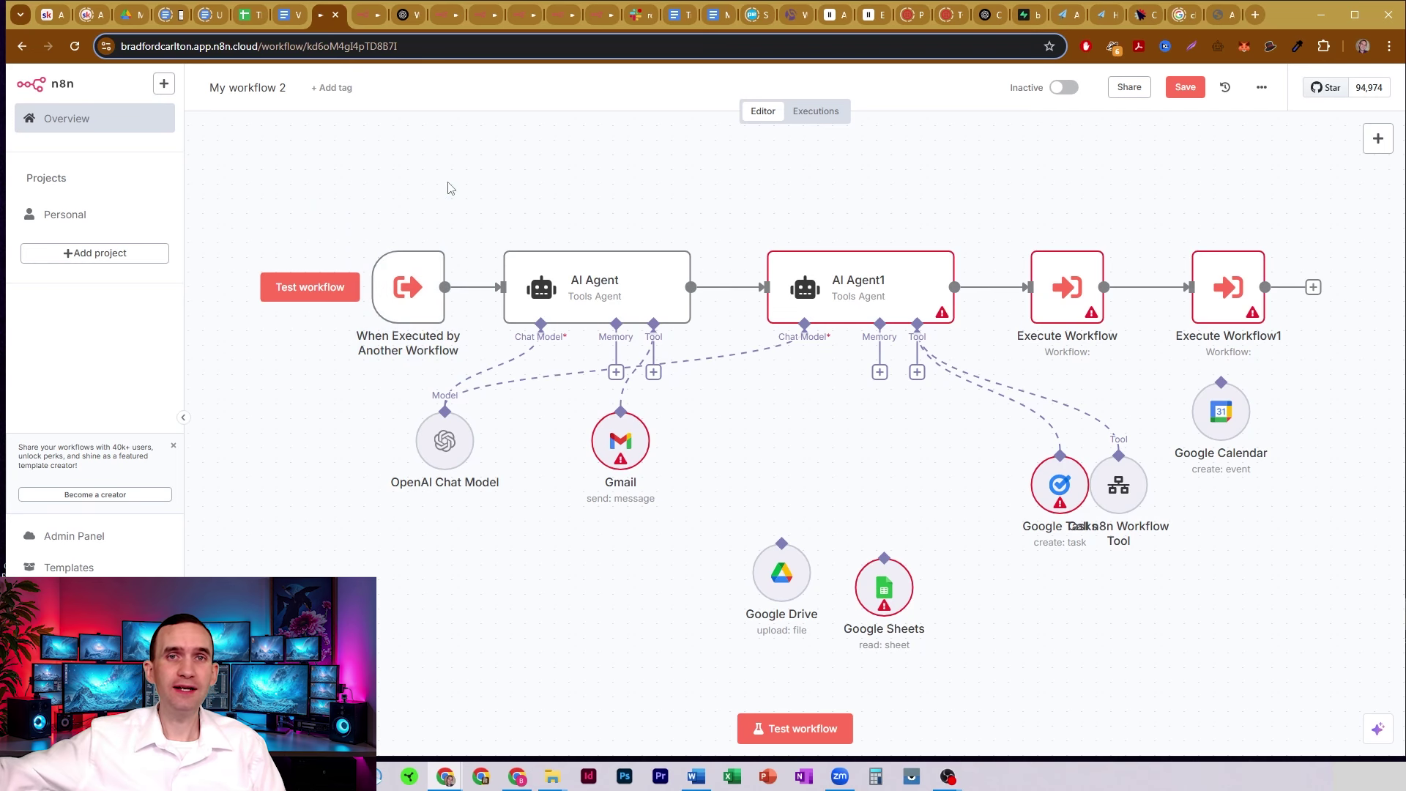
# Look over the Rodger Bot workflow's social media and file upload branches, and return to My workflow 2.
pyautogui.click(368, 14)
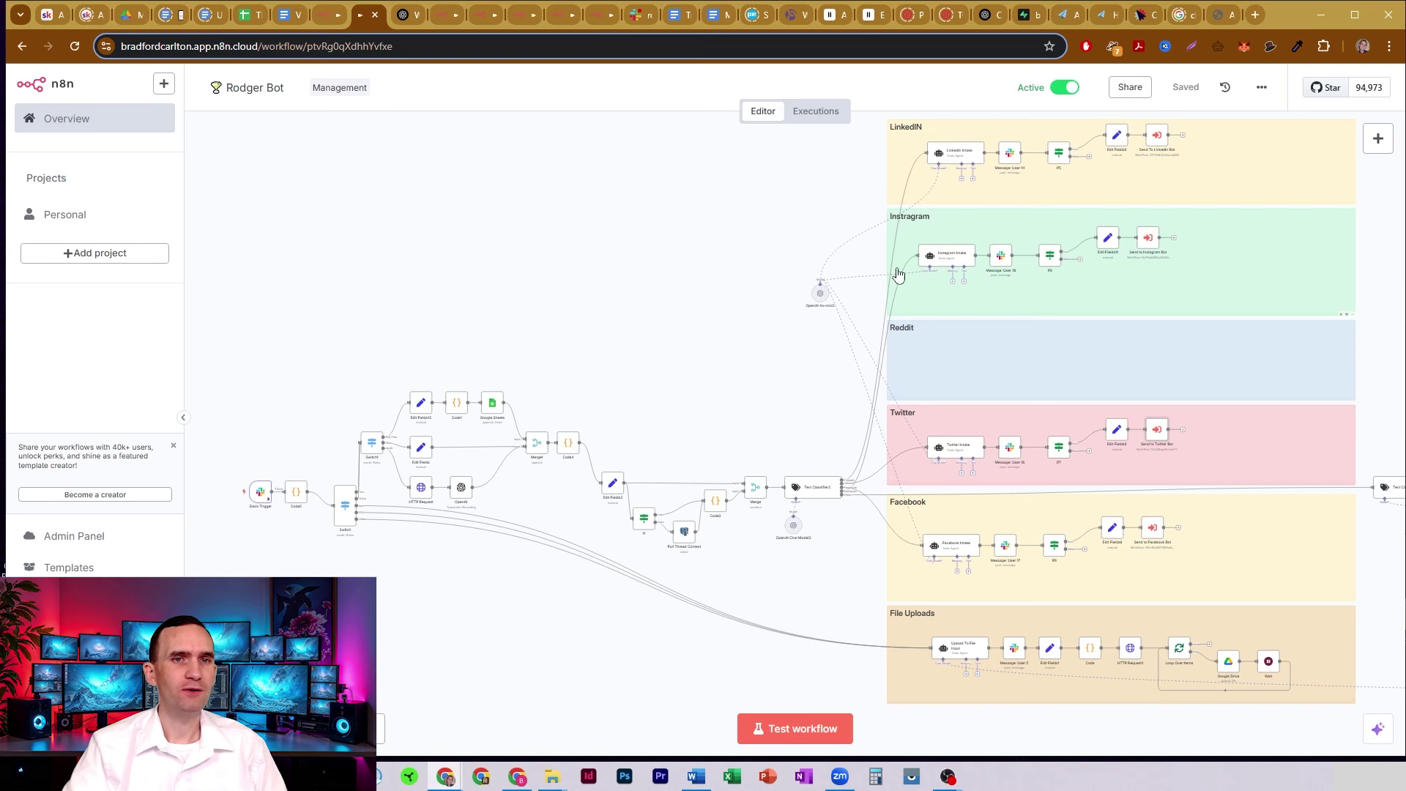
pyautogui.moveTo(726, 220)
pyautogui.mouseDown()
pyautogui.moveTo(219, 234)
pyautogui.moveTo(125, 252)
pyautogui.moveTo(486, 257)
pyautogui.moveTo(769, 173)
pyautogui.moveTo(708, 230)
pyautogui.mouseUp()
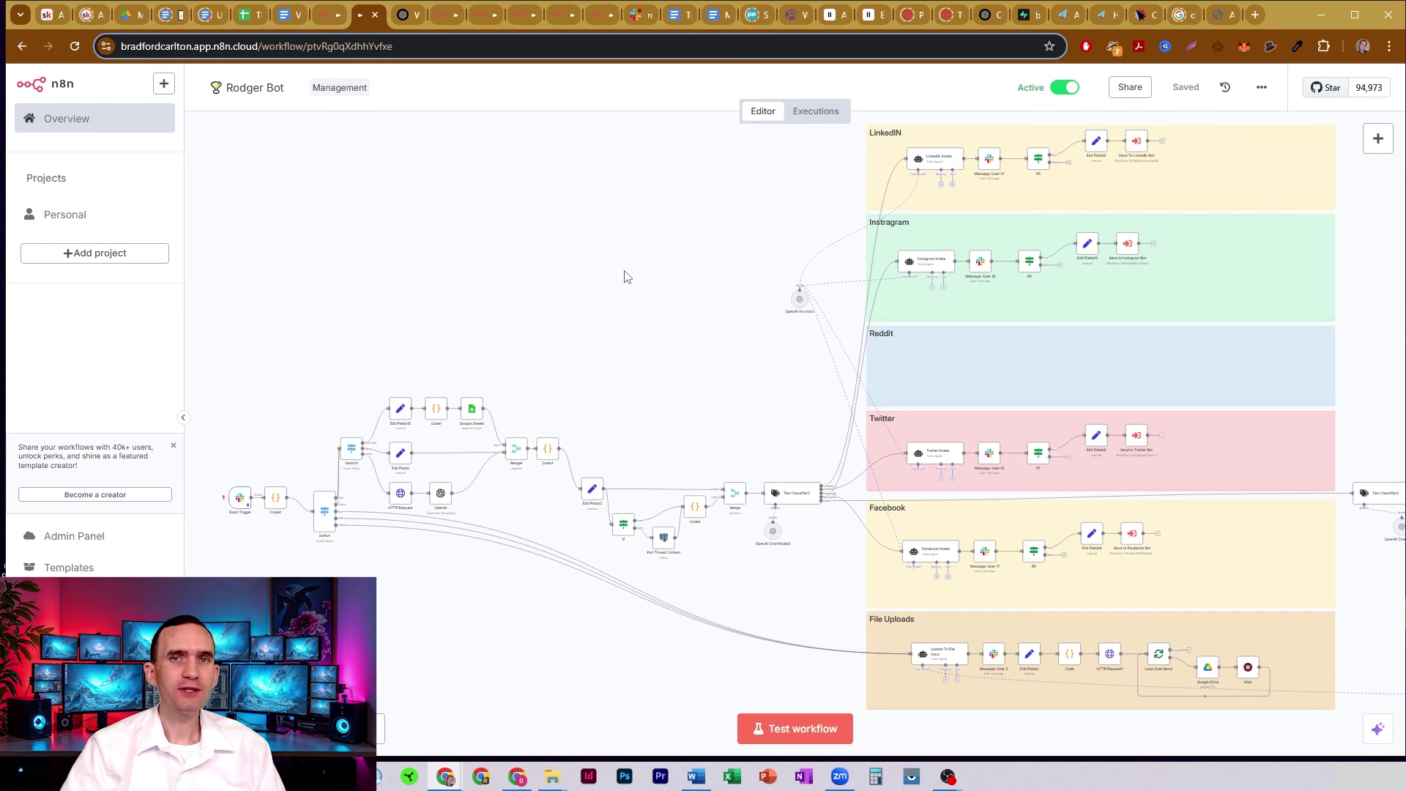
pyautogui.click(333, 15)
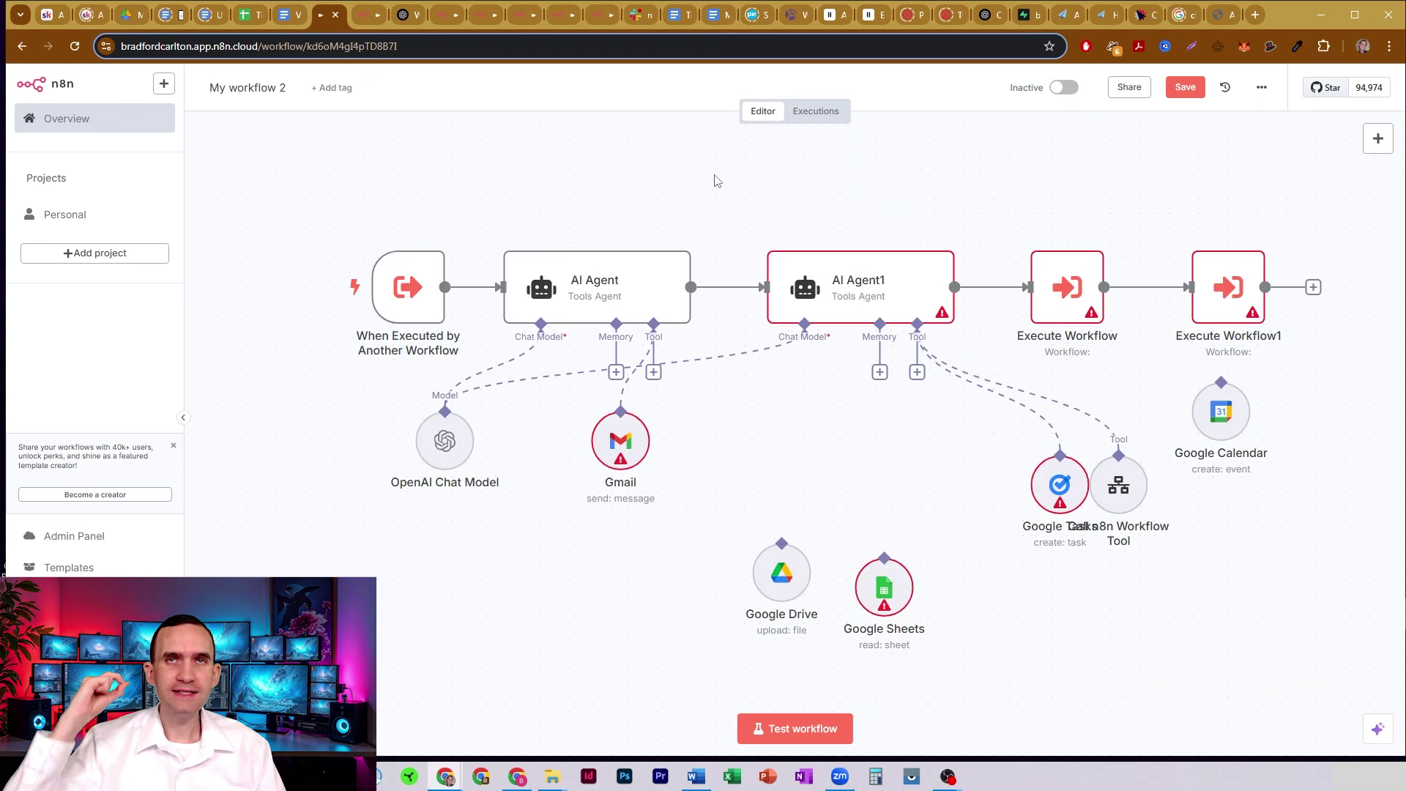